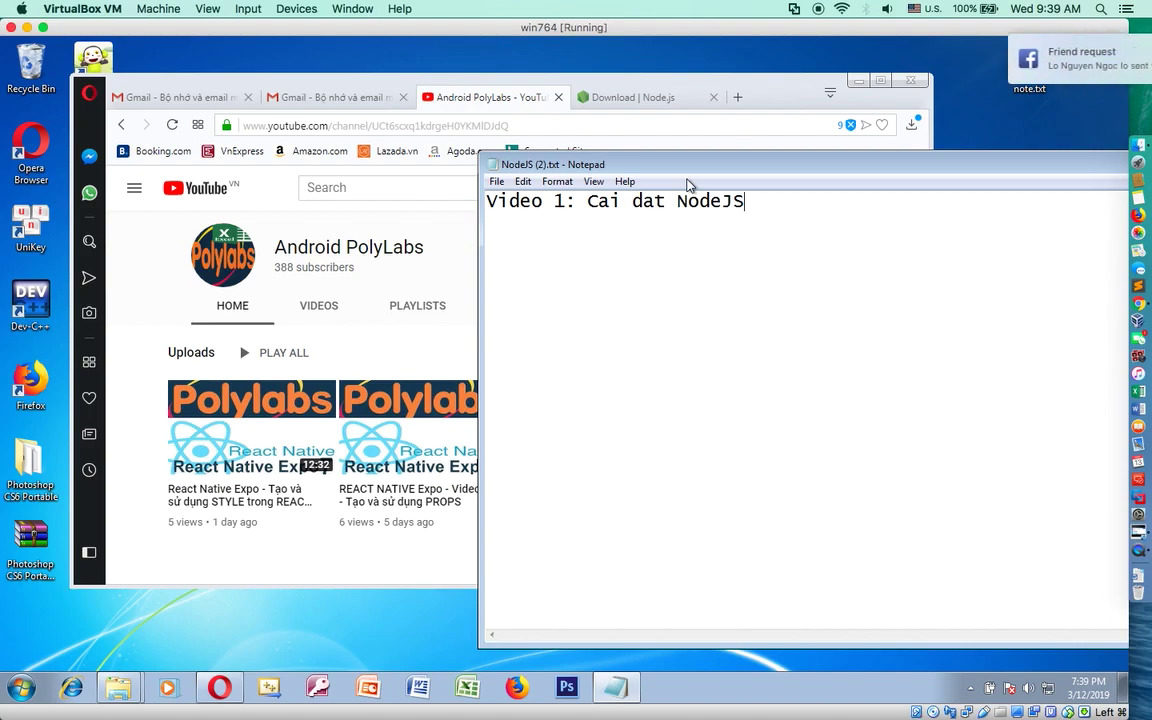
Add the line "B1: Cac ban vao trang nodejs de download" below the title in the NodeJS (2).txt note.
{"action": "left_click", "coordinate": [1015, 92]}
{"action": "left_click", "coordinate": [758, 164]}
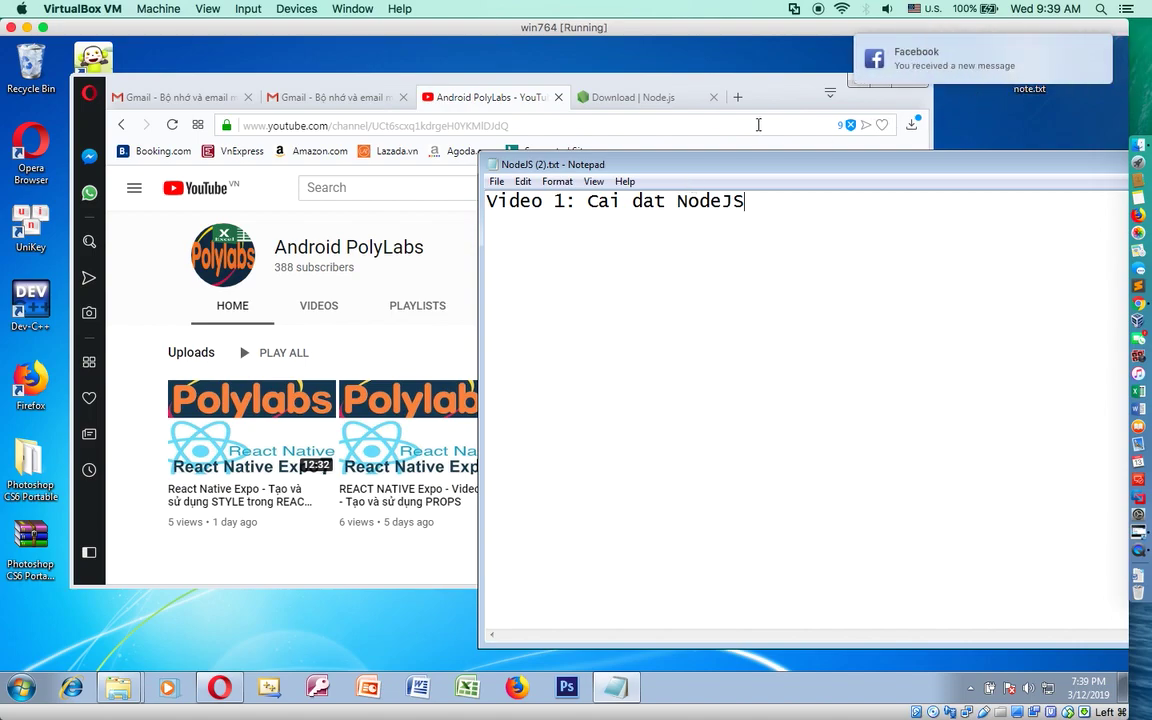
{"action": "left_click_drag", "start_coordinate": [753, 201], "coordinate": [486, 202]}
{"action": "left_click", "coordinate": [780, 206]}
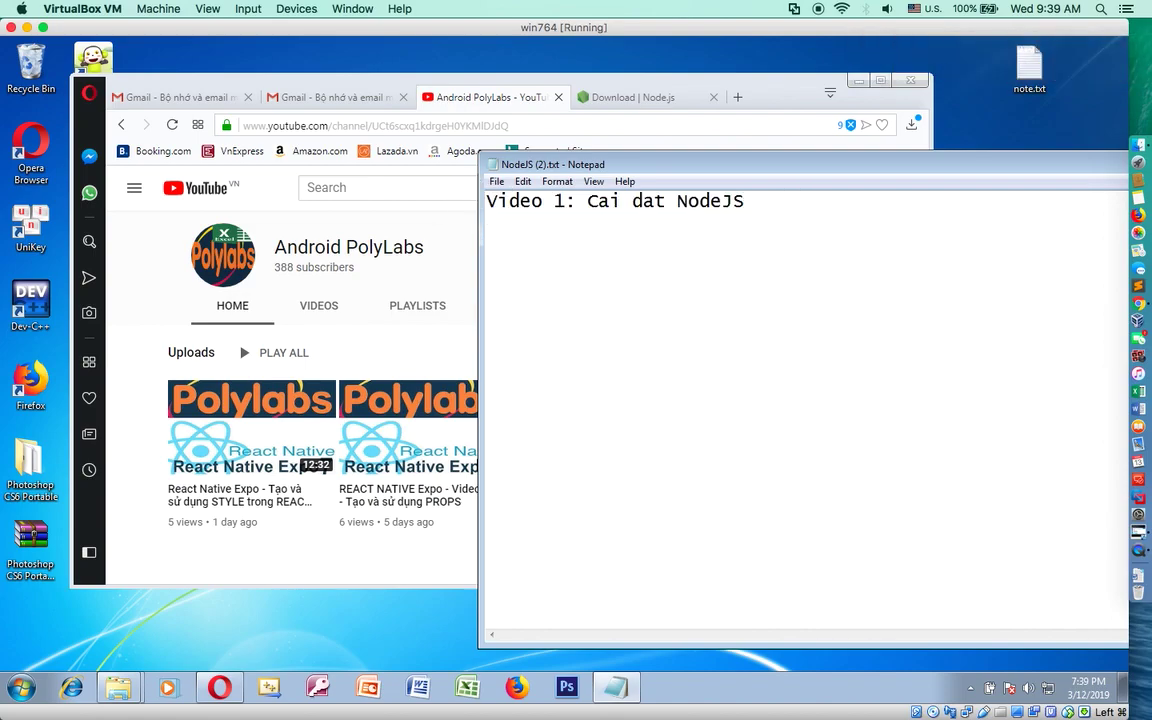
{"action": "type", "text": "v1"}
{"action": "key", "text": "BackSpace"}
{"action": "key", "text": "BackSpace"}
{"action": "type", "text": "B1: Cac ban vao tr"}
{"action": "key", "text": "BackSpace"}
{"action": "type", "text": "trang nodejs de "}
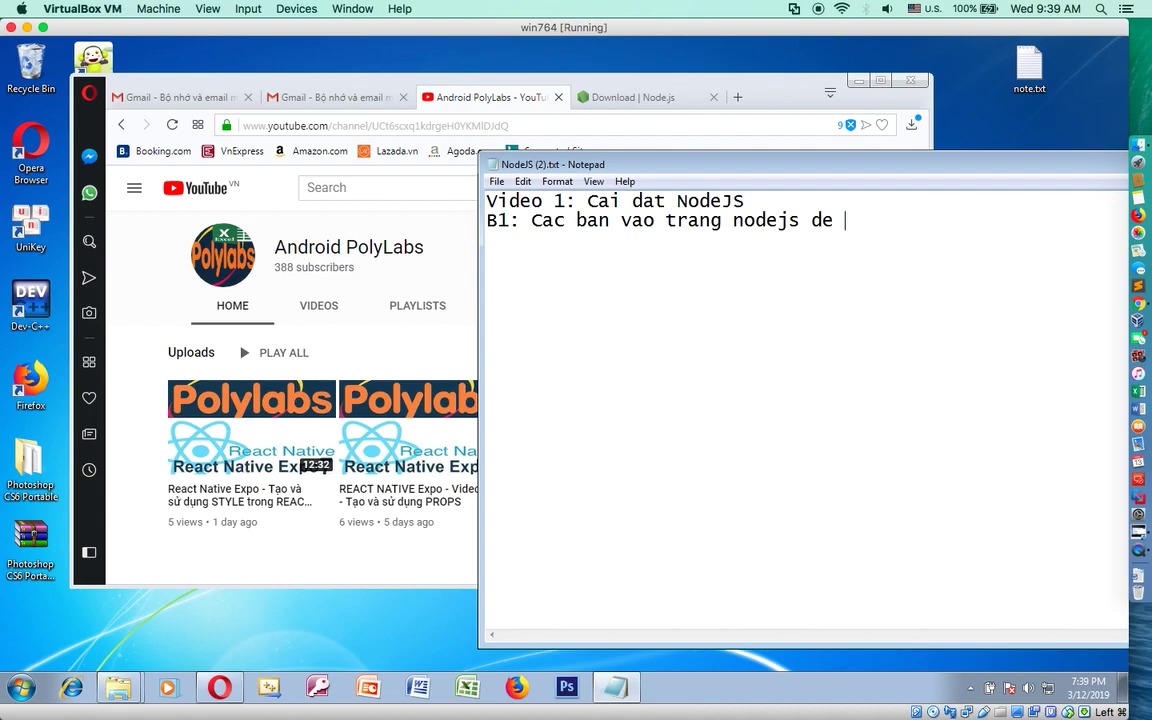
{"action": "type", "text": "download"}
Switch to the Node.js download page in Opera and show the downloaded node-v10.15.3-x64.msi in its folder.
{"action": "left_click", "coordinate": [650, 98]}
{"action": "left_click", "coordinate": [911, 124]}
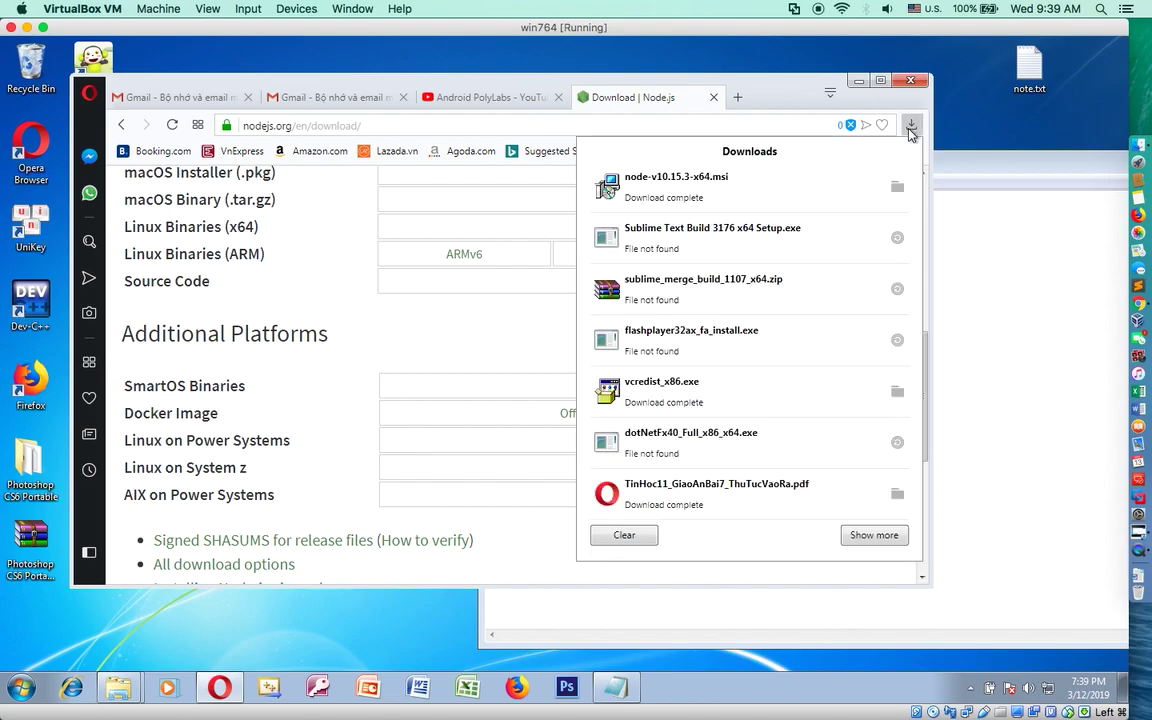
{"action": "left_click", "coordinate": [895, 189]}
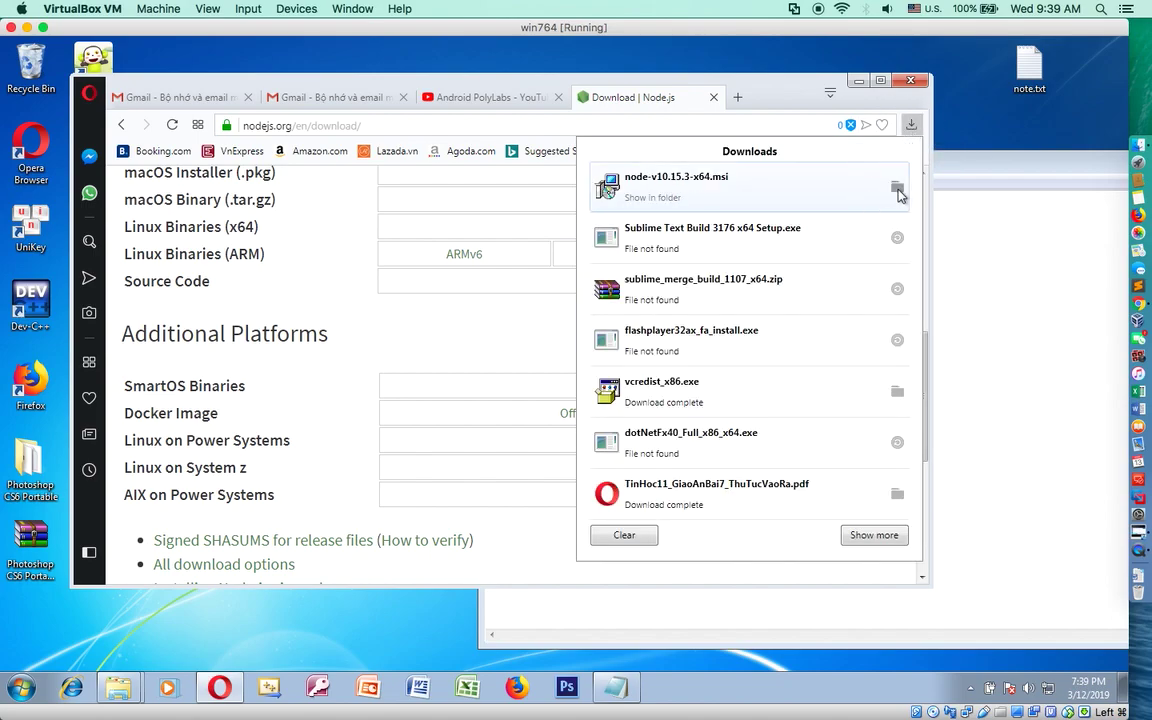
Append ", sau do cai" to the B1 line of the note in Notepad.
{"action": "left_click", "coordinate": [1029, 177]}
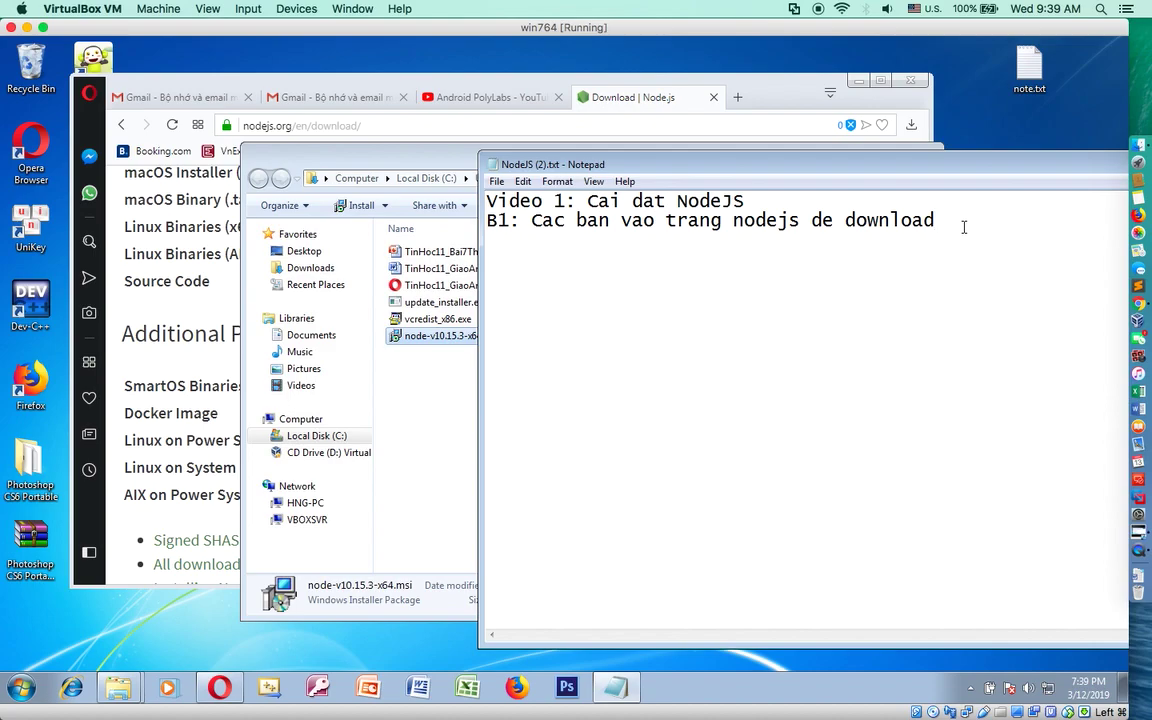
{"action": "type", "text": ", sau do cai"}
Launch the node-v10.15.3-x64.msi installer from the Downloads folder and allow the file to run.
{"action": "left_click", "coordinate": [373, 147]}
{"action": "left_click", "coordinate": [468, 340]}
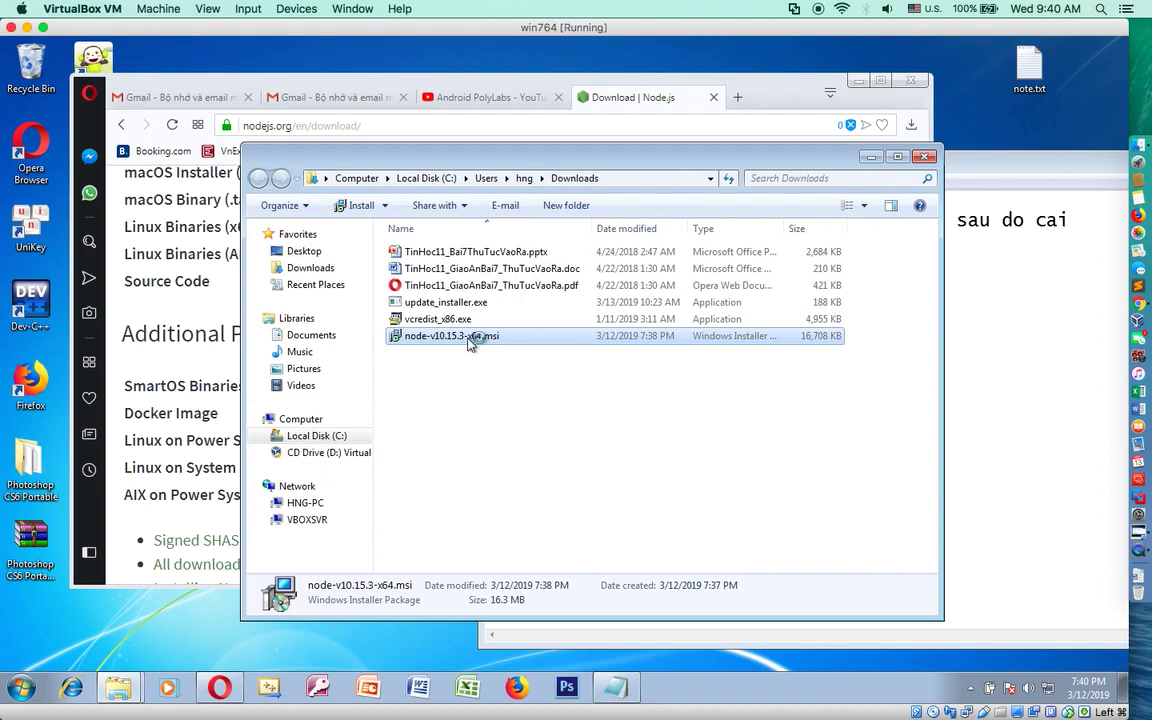
{"action": "double_click", "coordinate": [470, 337]}
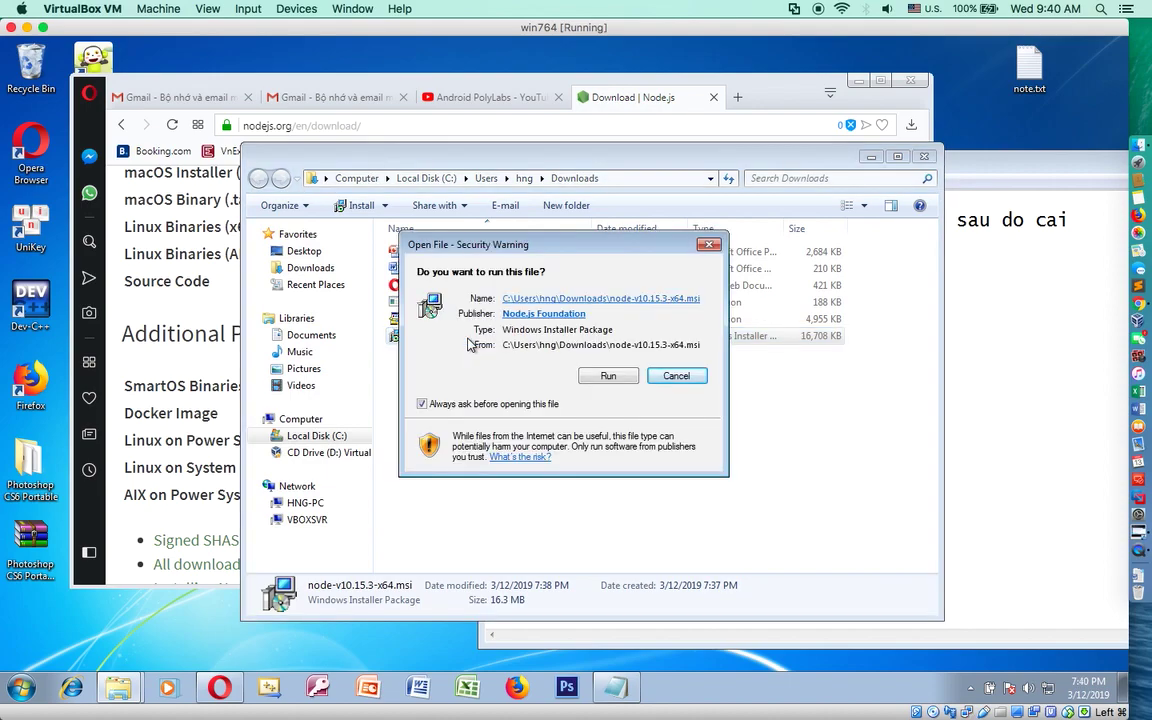
{"action": "left_click", "coordinate": [607, 376]}
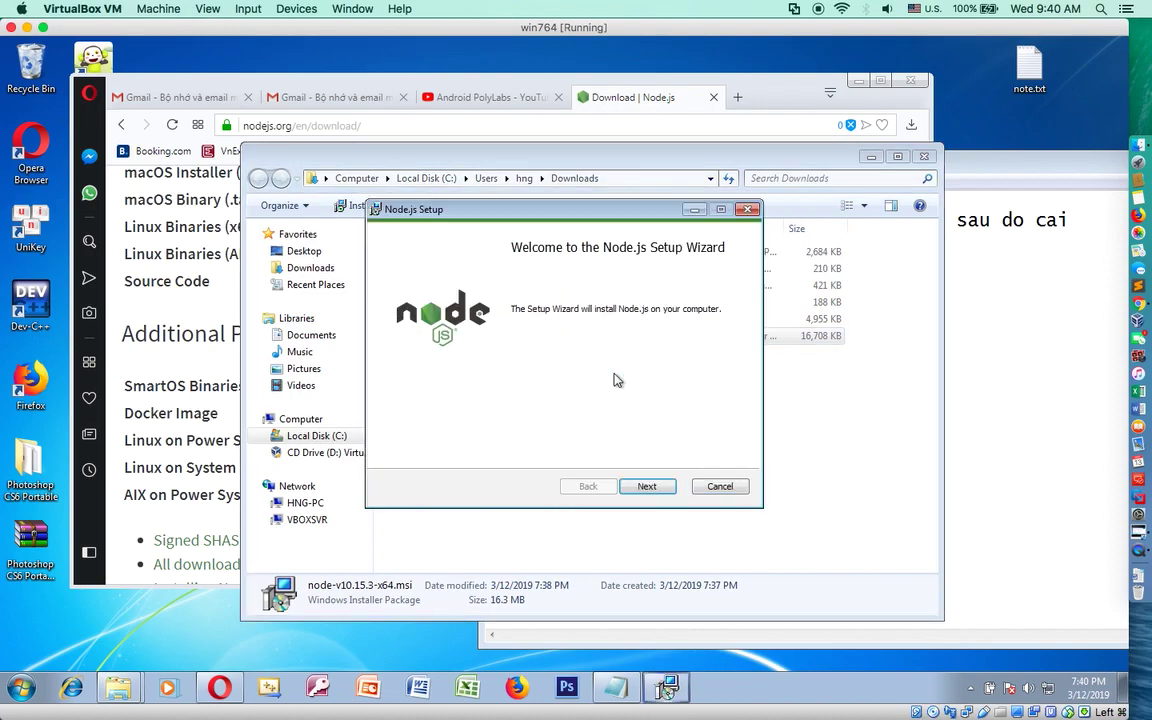
Accept the Node.js license agreement and keep the default destination folder C:\Program Files\nodejs\ and the default features.
{"action": "left_click", "coordinate": [648, 487]}
{"action": "left_click", "coordinate": [393, 449]}
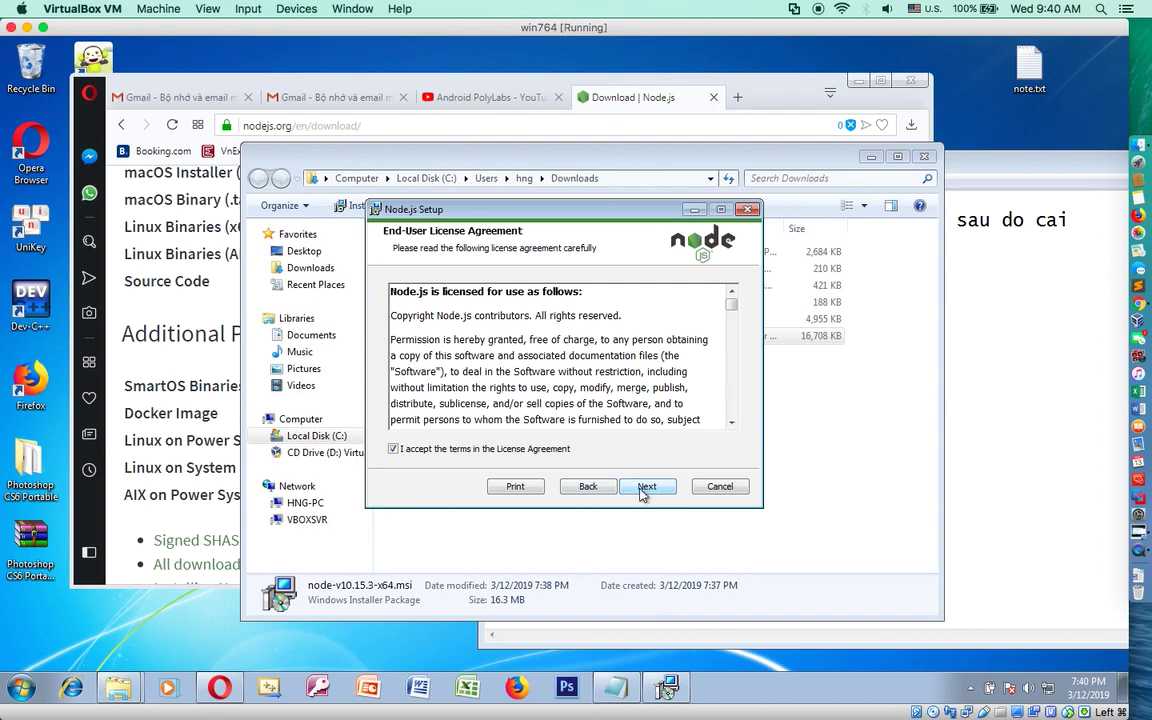
{"action": "left_click", "coordinate": [646, 487]}
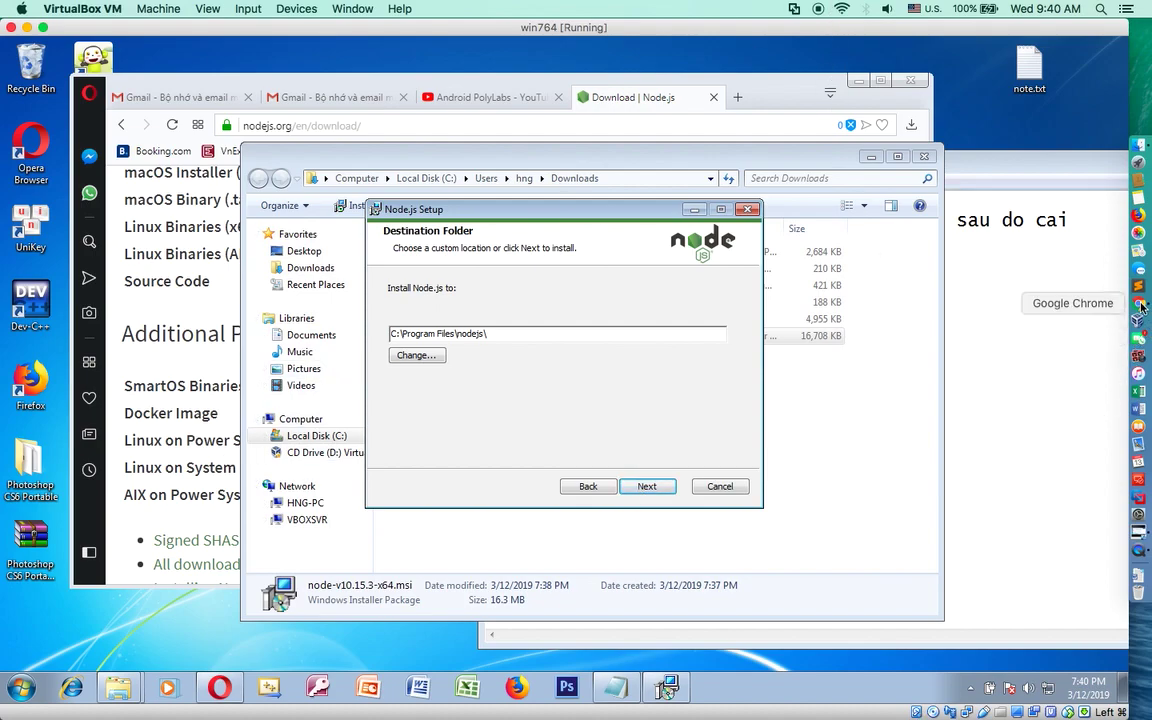
{"action": "left_click", "coordinate": [645, 488]}
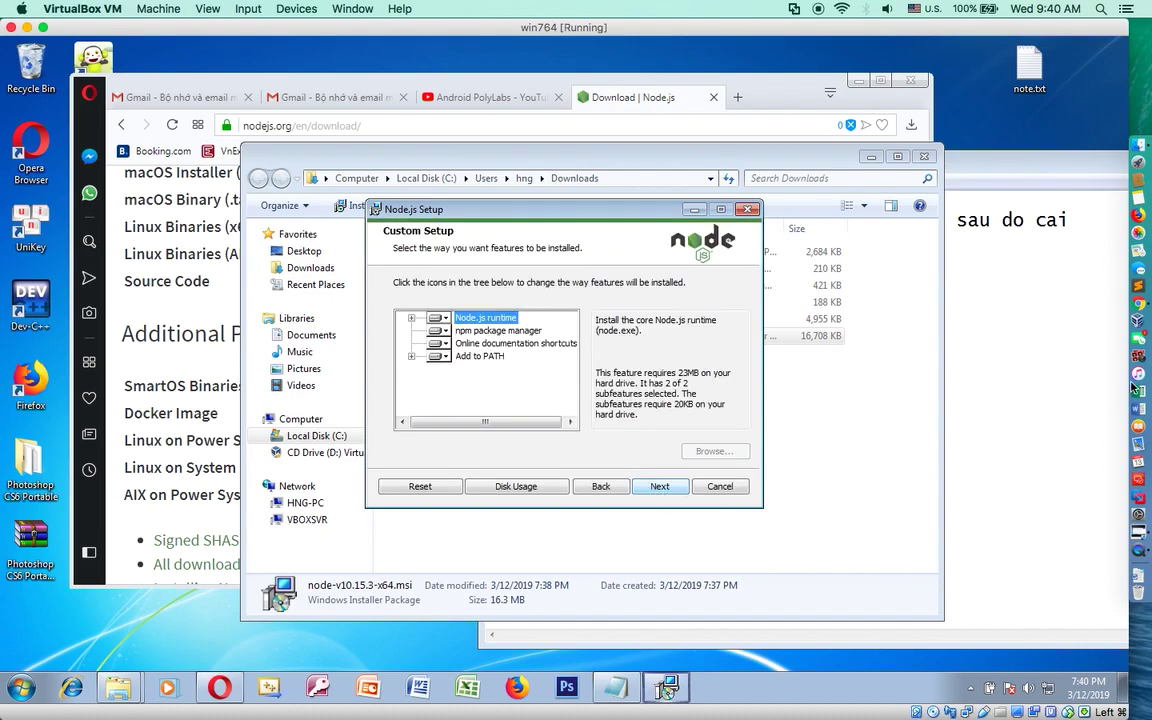
{"action": "left_click", "coordinate": [656, 486]}
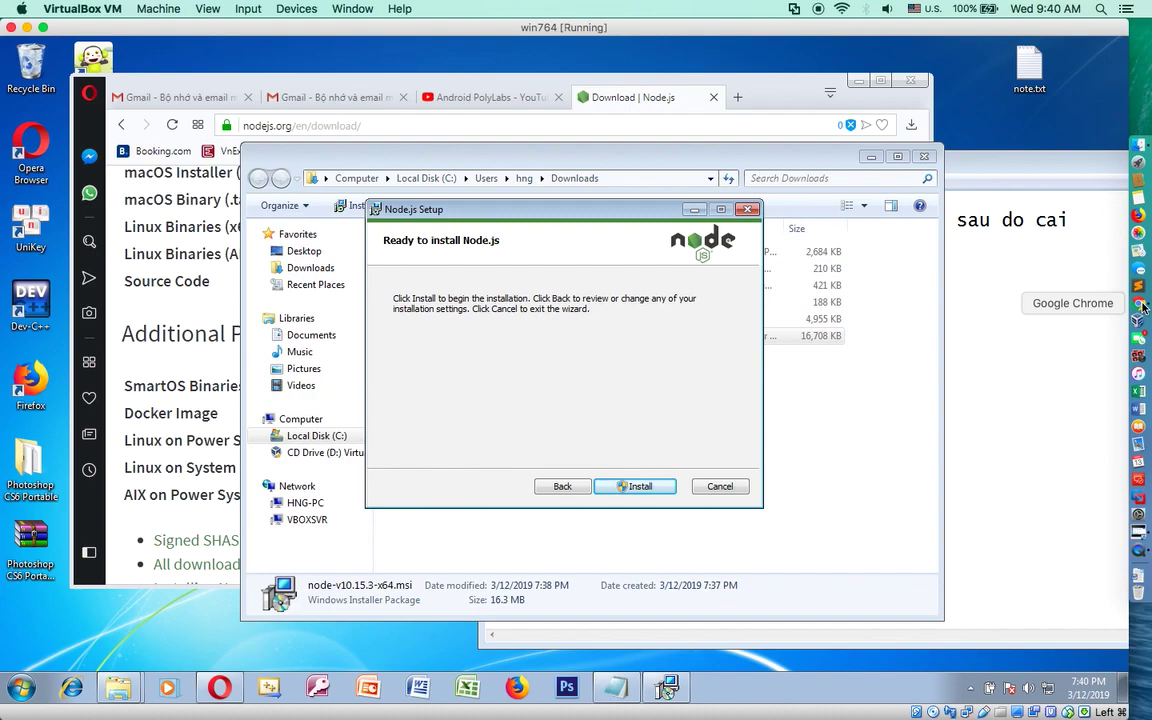
Install Node.js, grant it permission to make changes to the computer, and finish the setup wizard.
{"action": "left_click", "coordinate": [640, 487]}
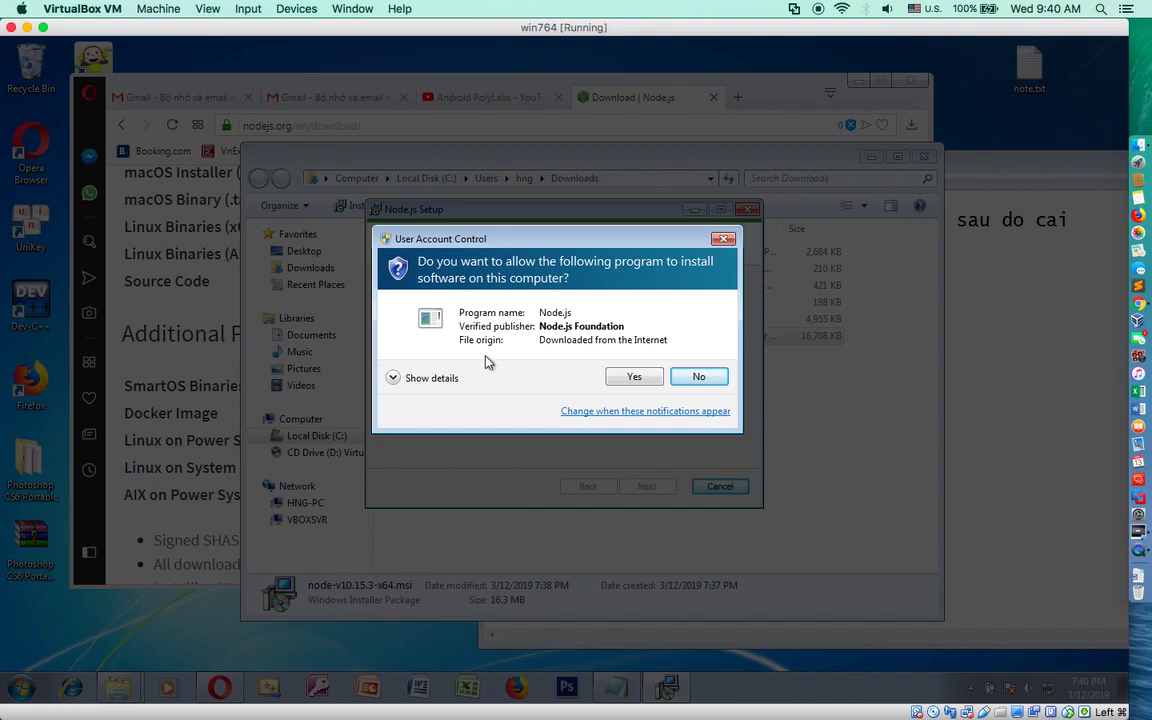
{"action": "left_click", "coordinate": [630, 378]}
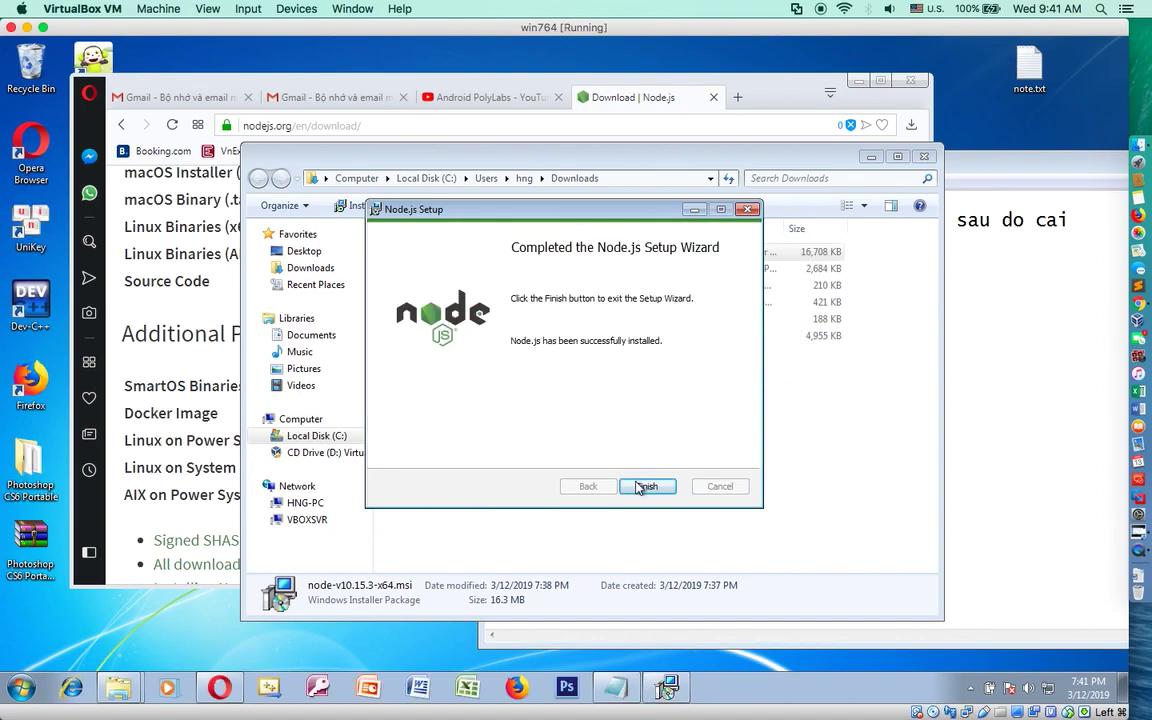
{"action": "left_click", "coordinate": [640, 486]}
Close the Downloads folder window and move the note window so that it fits entirely on the desktop.
{"action": "left_click", "coordinate": [1036, 314]}
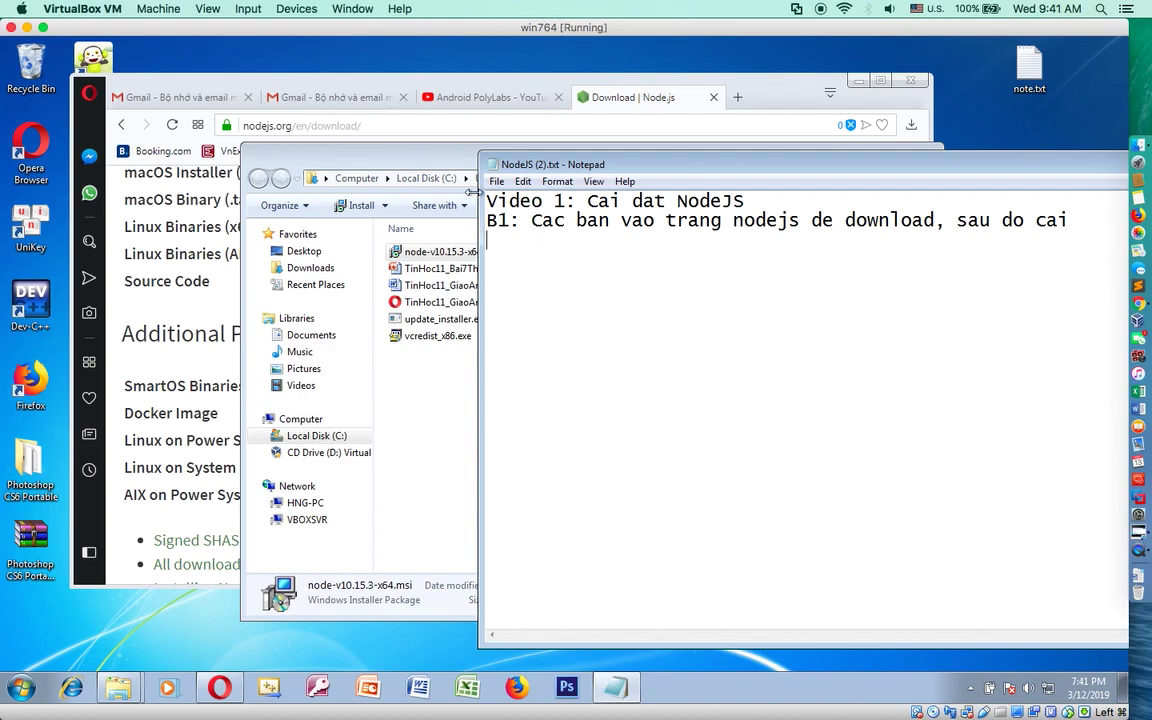
{"action": "left_click", "coordinate": [394, 152]}
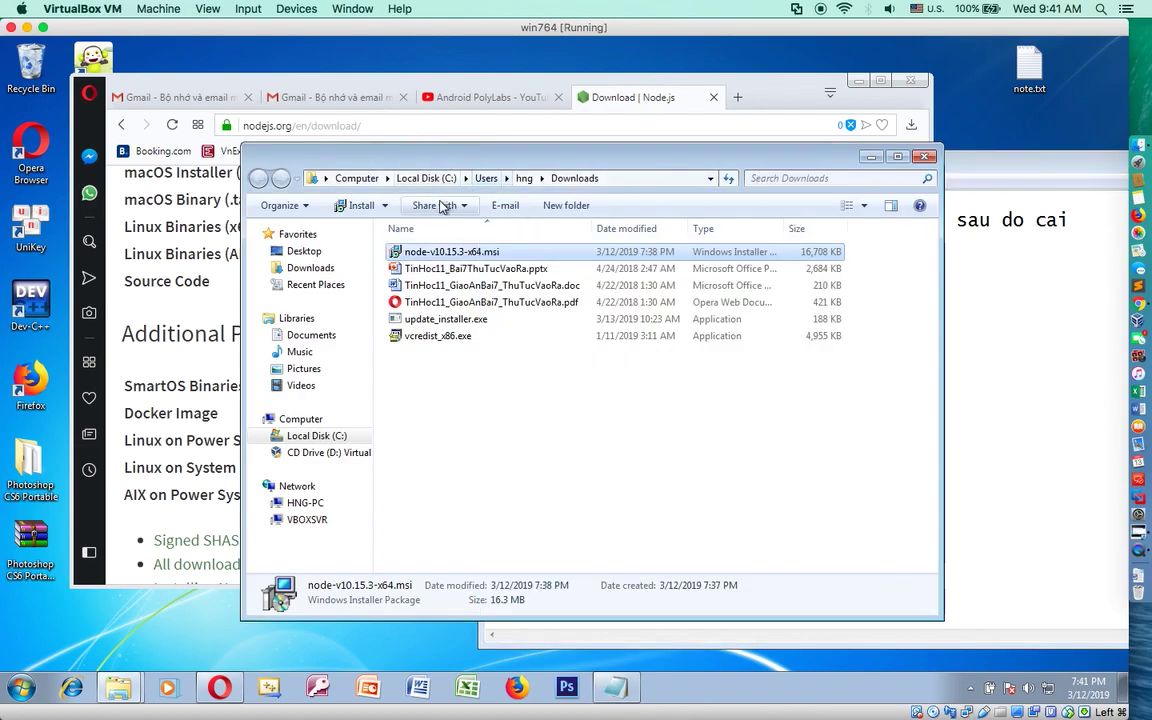
{"action": "left_click", "coordinate": [924, 159]}
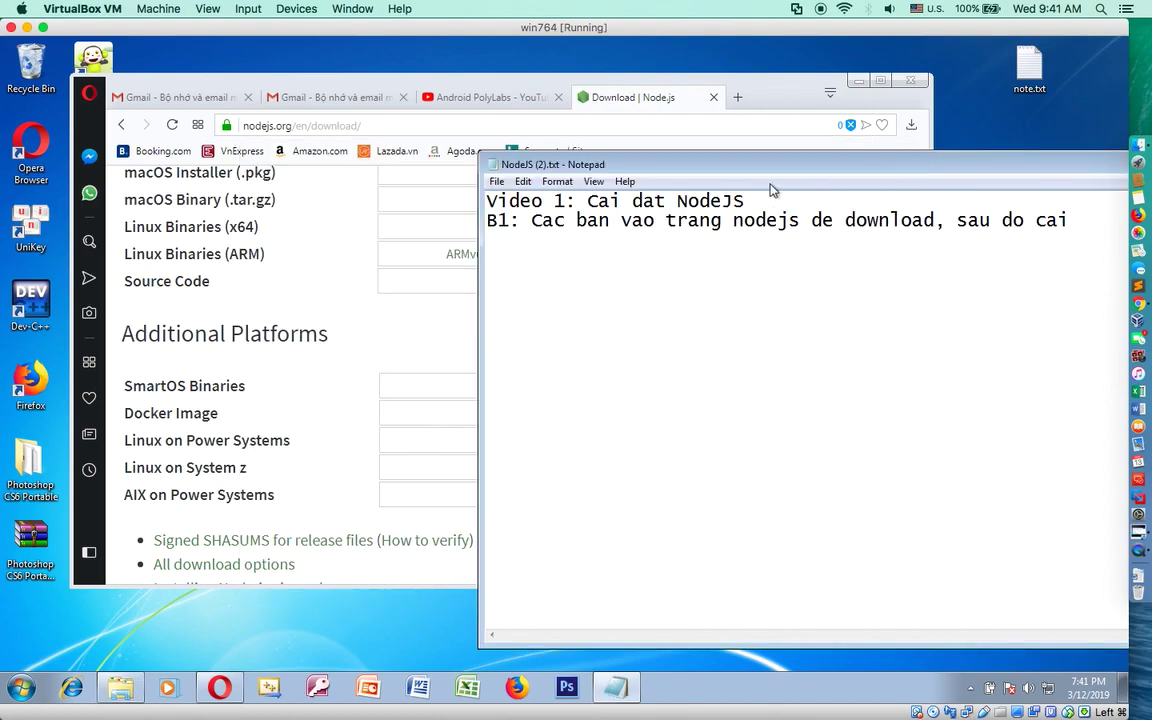
{"action": "left_click_drag", "start_coordinate": [787, 172], "coordinate": [484, 201]}
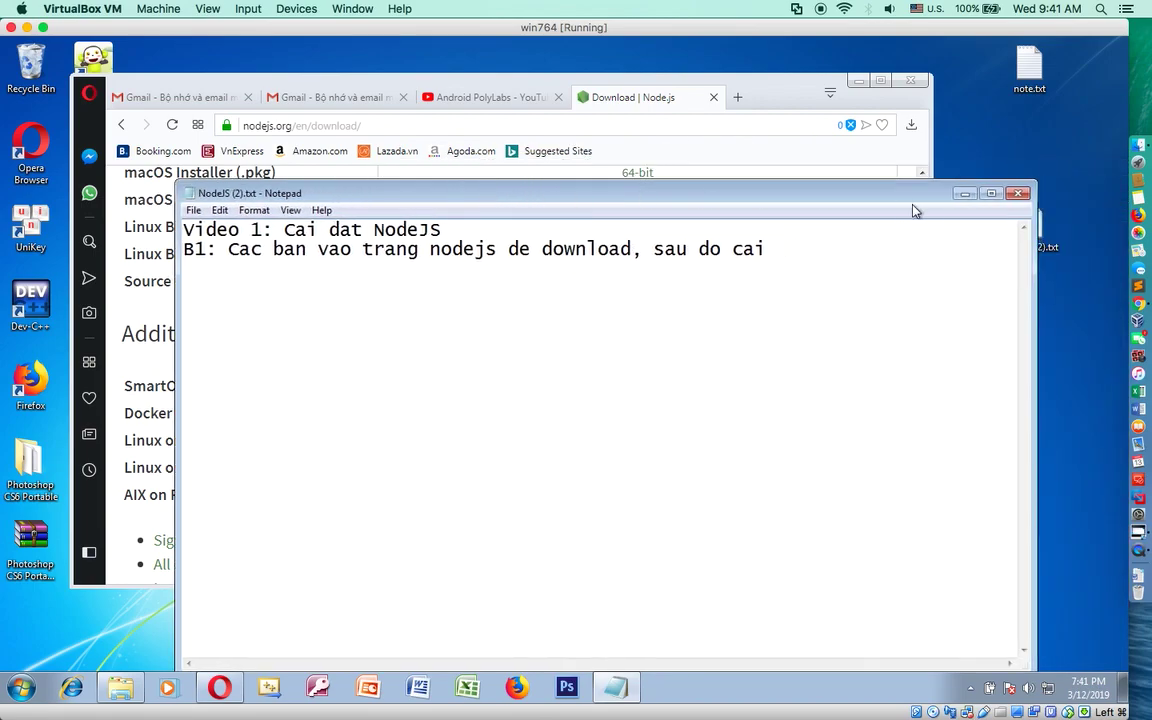
Add a new line "Ban Download Git ve dung cho tien" below the B1 line in the note.
{"action": "left_click", "coordinate": [959, 195]}
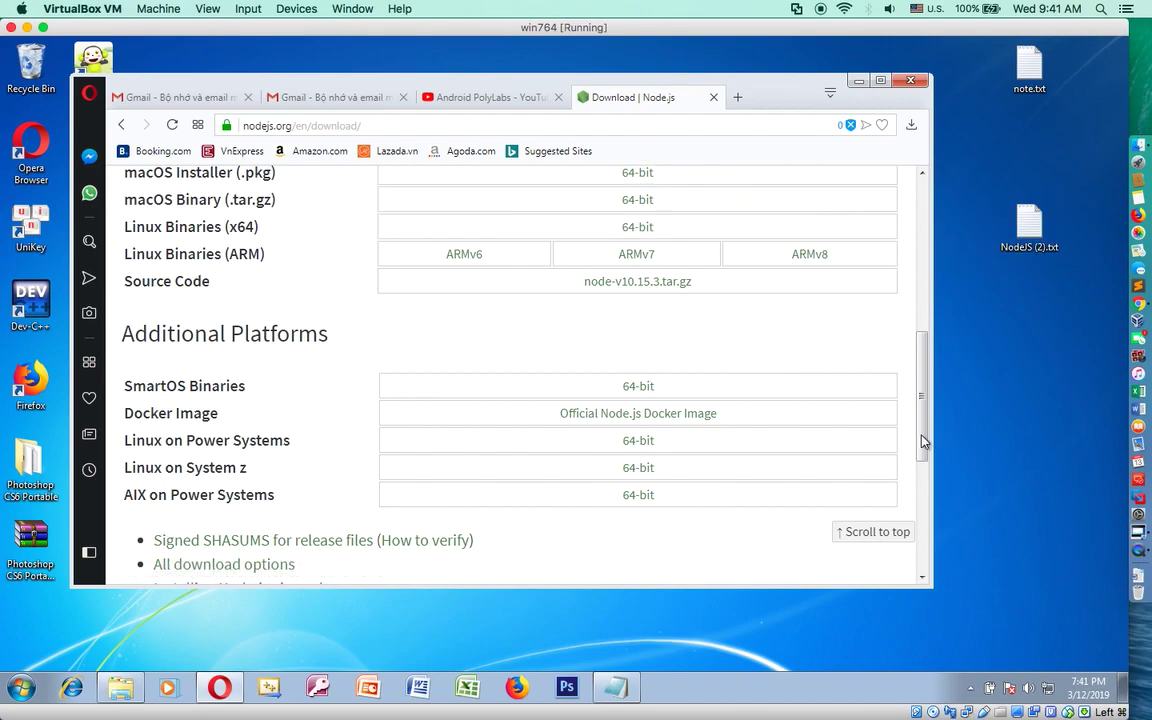
{"action": "left_click", "coordinate": [635, 693]}
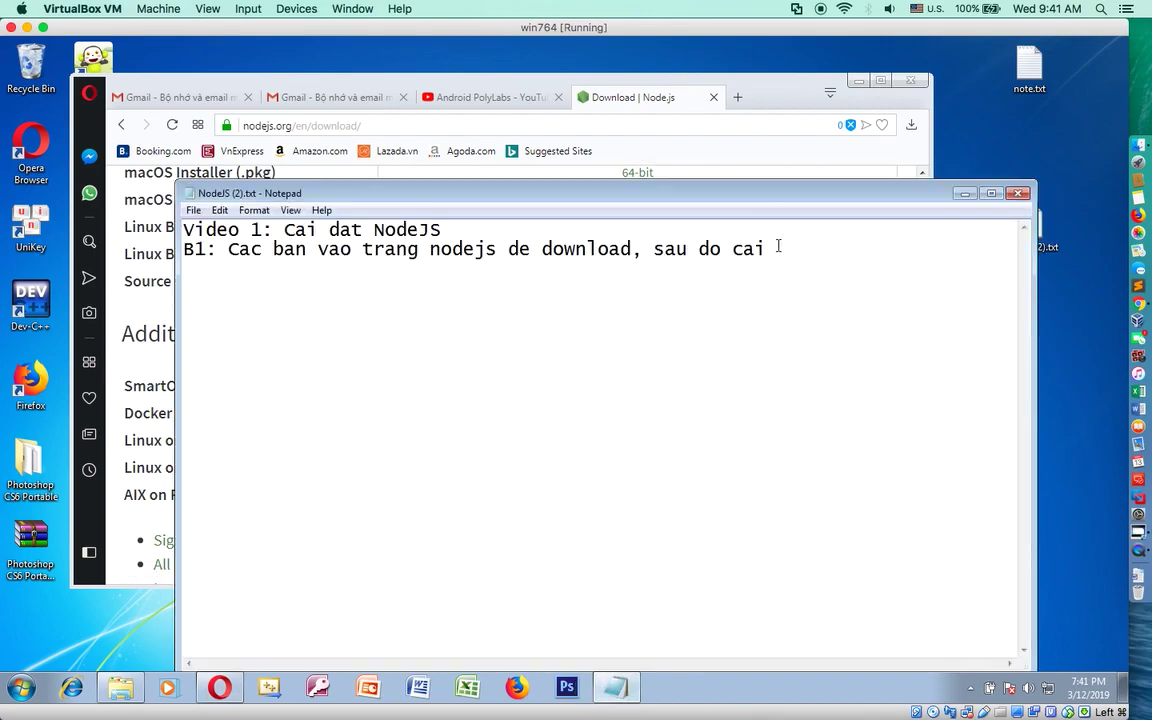
{"action": "key", "text": "Return"}
{"action": "type", "text": "Ban Downll"}
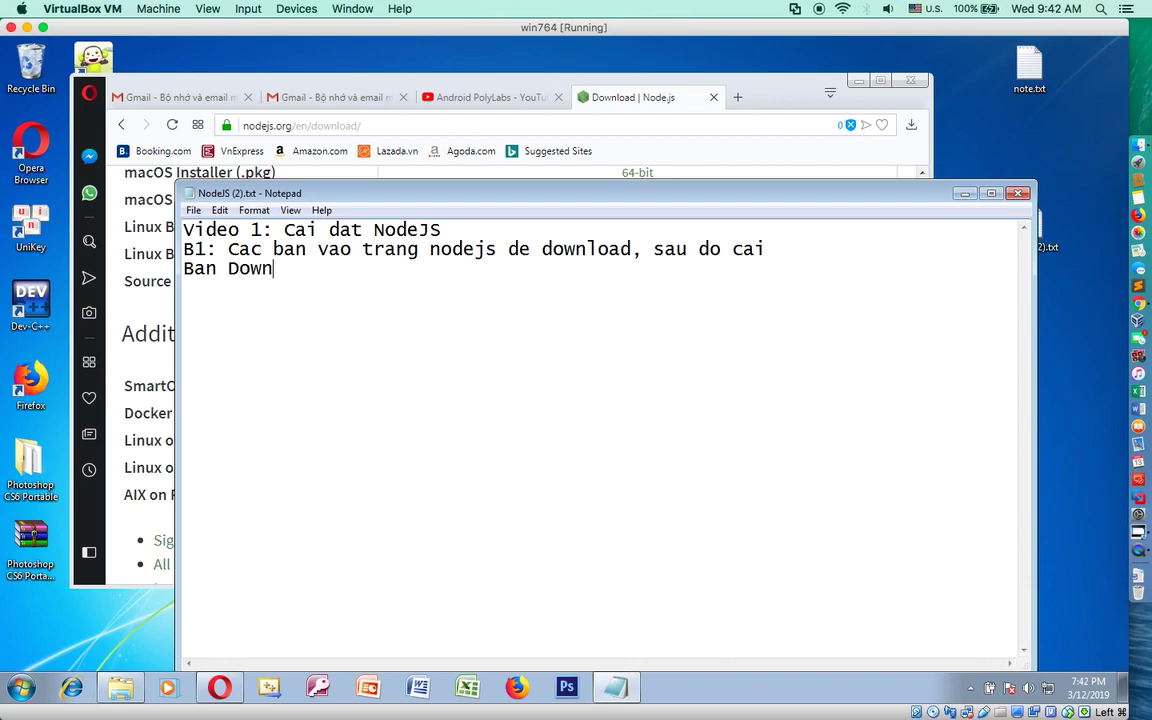
{"action": "key", "text": "BackSpace"}
{"action": "type", "text": "oad ca"}
{"action": "key", "text": "BackSpace"}
{"action": "key", "text": "BackSpace"}
{"action": "type", "text": "Git v"}
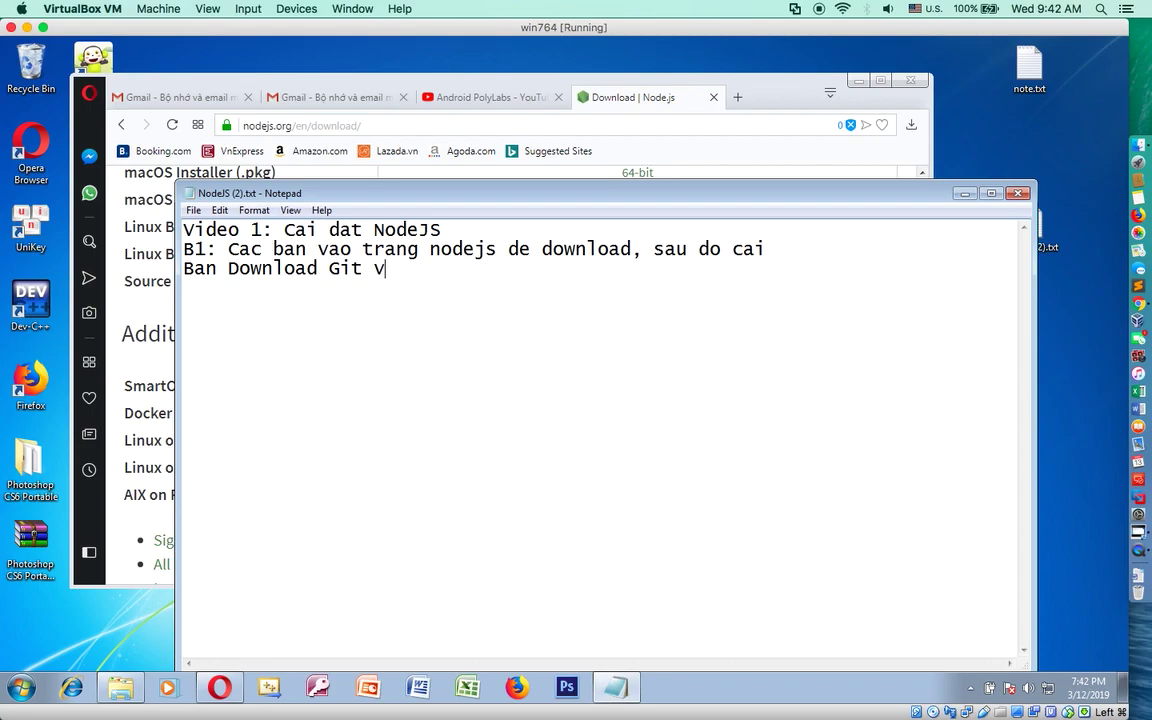
{"action": "type", "text": "e dung cho tien"}
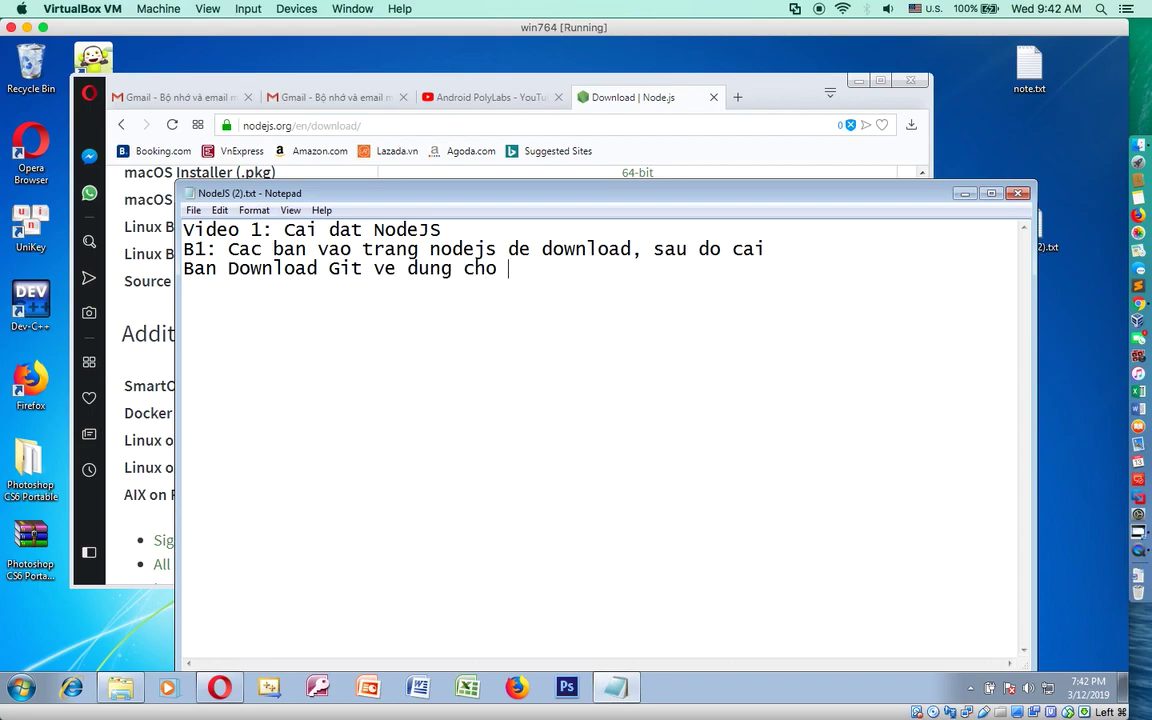
Minimize the note and search the web in Opera for "download git".
{"action": "left_click", "coordinate": [964, 193]}
{"action": "left_click", "coordinate": [458, 127]}
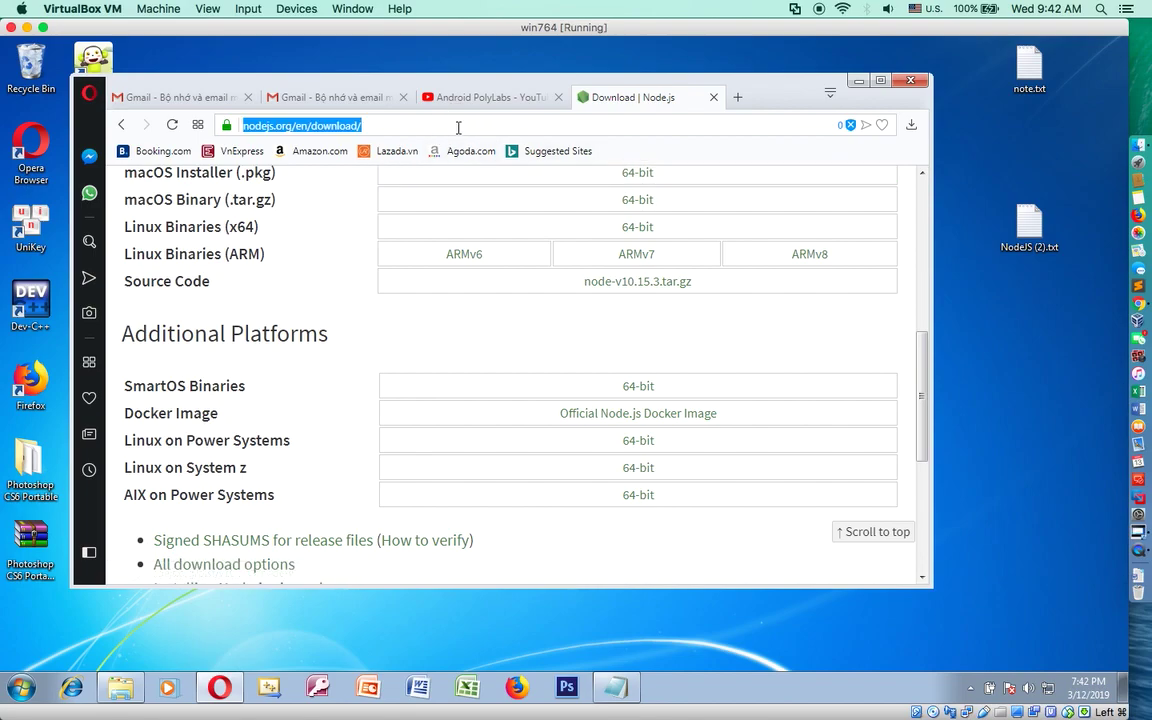
{"action": "type", "text": "downlloa"}
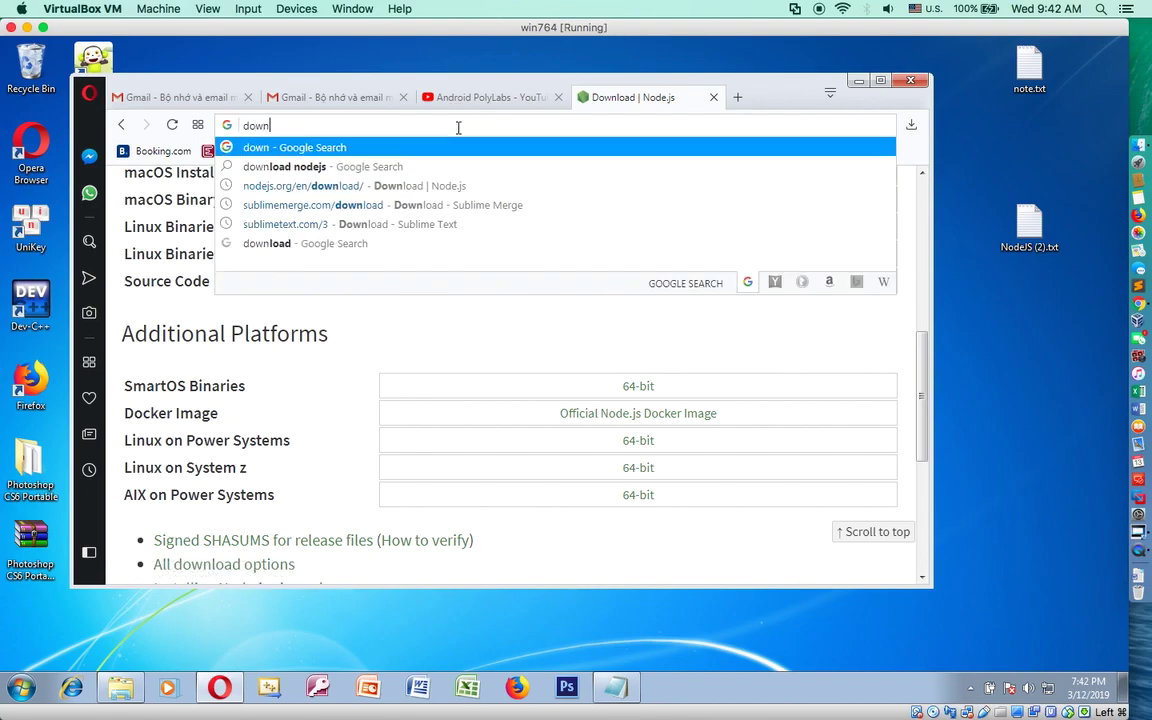
{"action": "key", "text": "BackSpace"}
{"action": "key", "text": "BackSpace"}
{"action": "key", "text": "BackSpace"}
{"action": "type", "text": "o"}
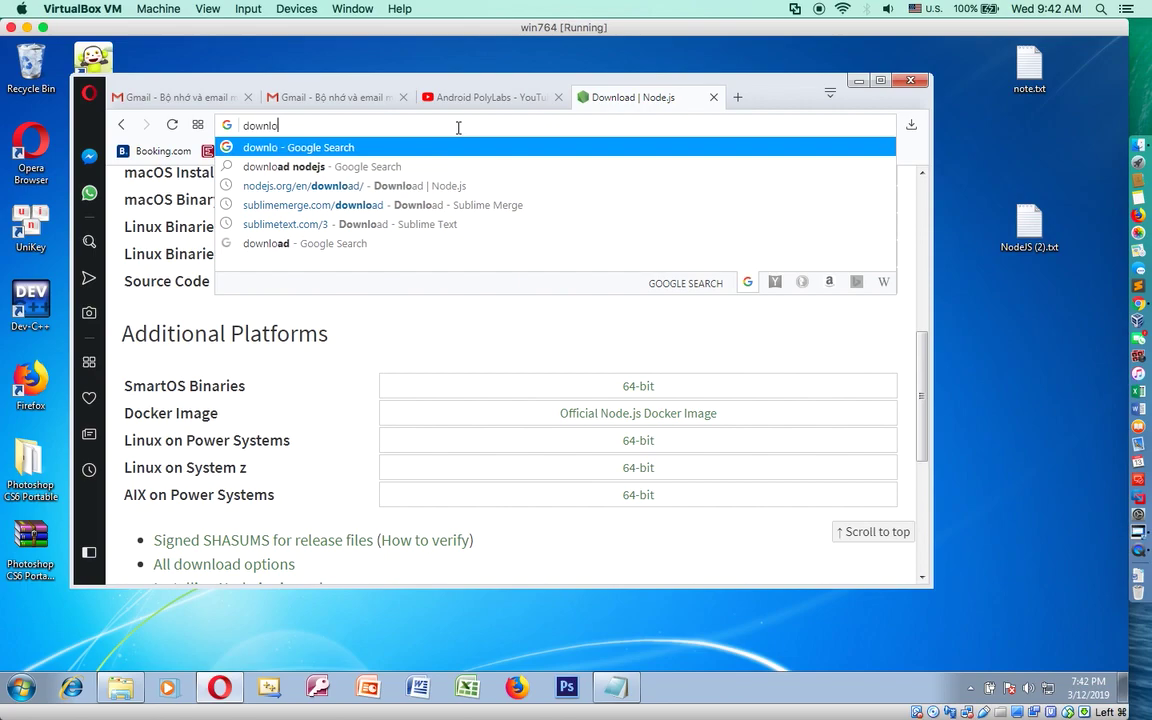
{"action": "type", "text": "ad git"}
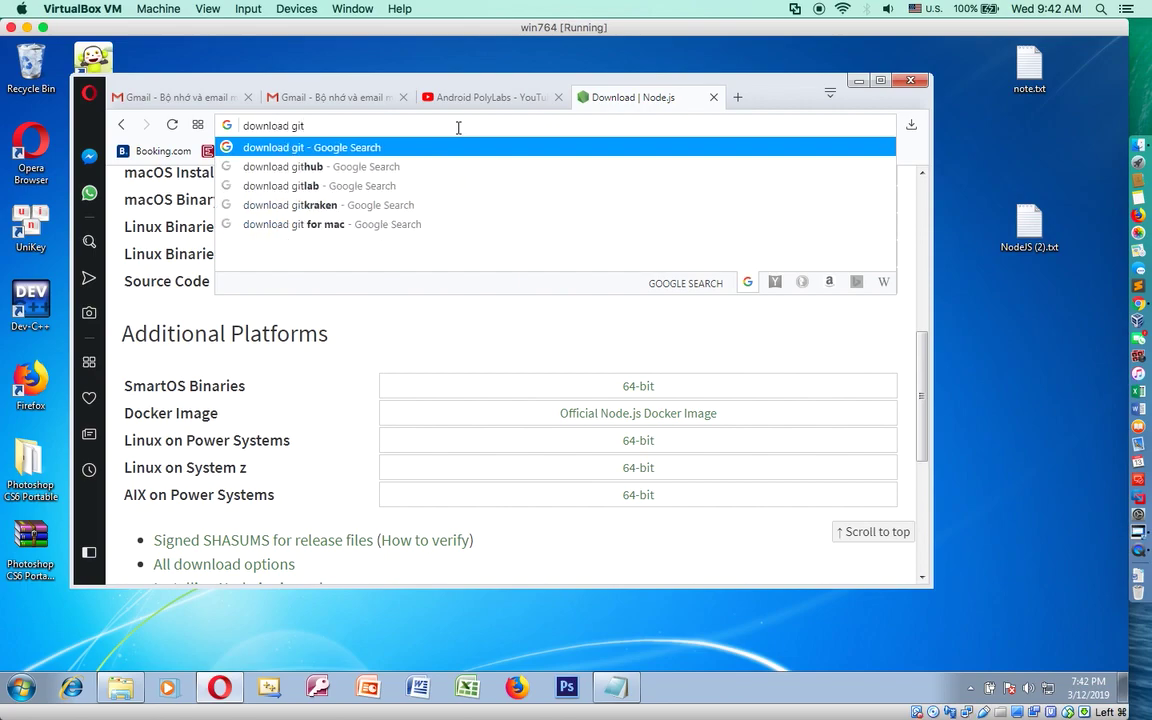
{"action": "key", "text": "Return"}
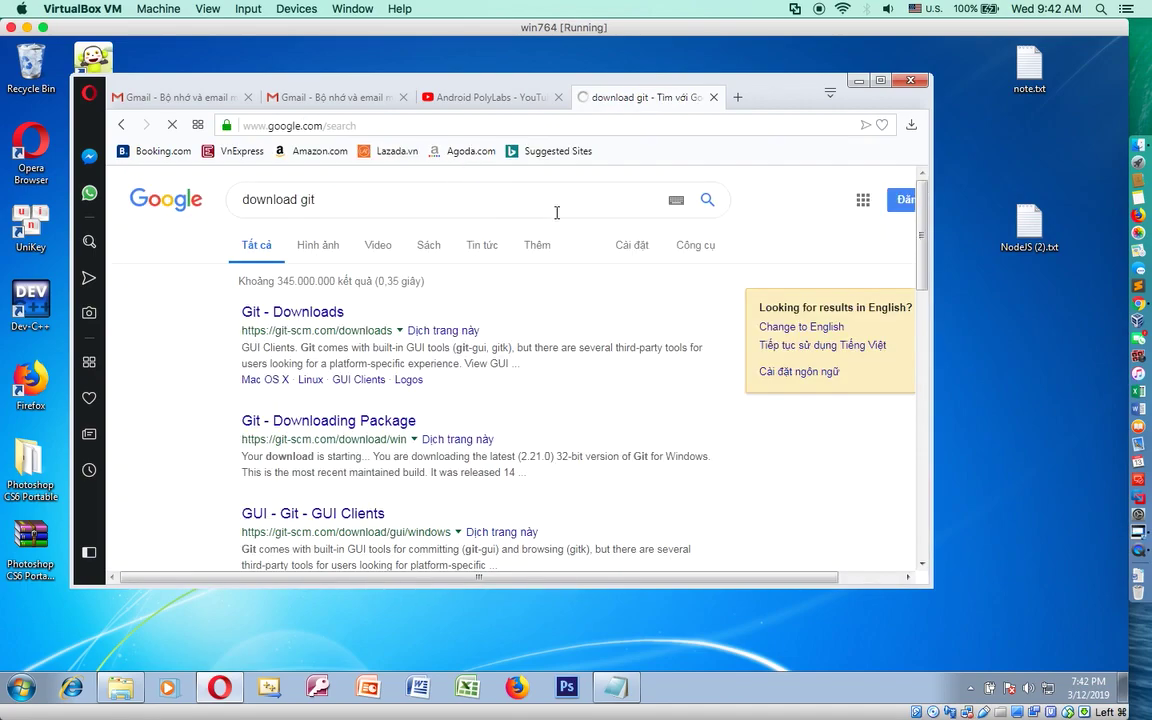
Open the Git Downloads page from the results and save Git-2.21.0-64-bit.exe for Windows in the Downloads folder.
{"action": "left_click", "coordinate": [316, 314]}
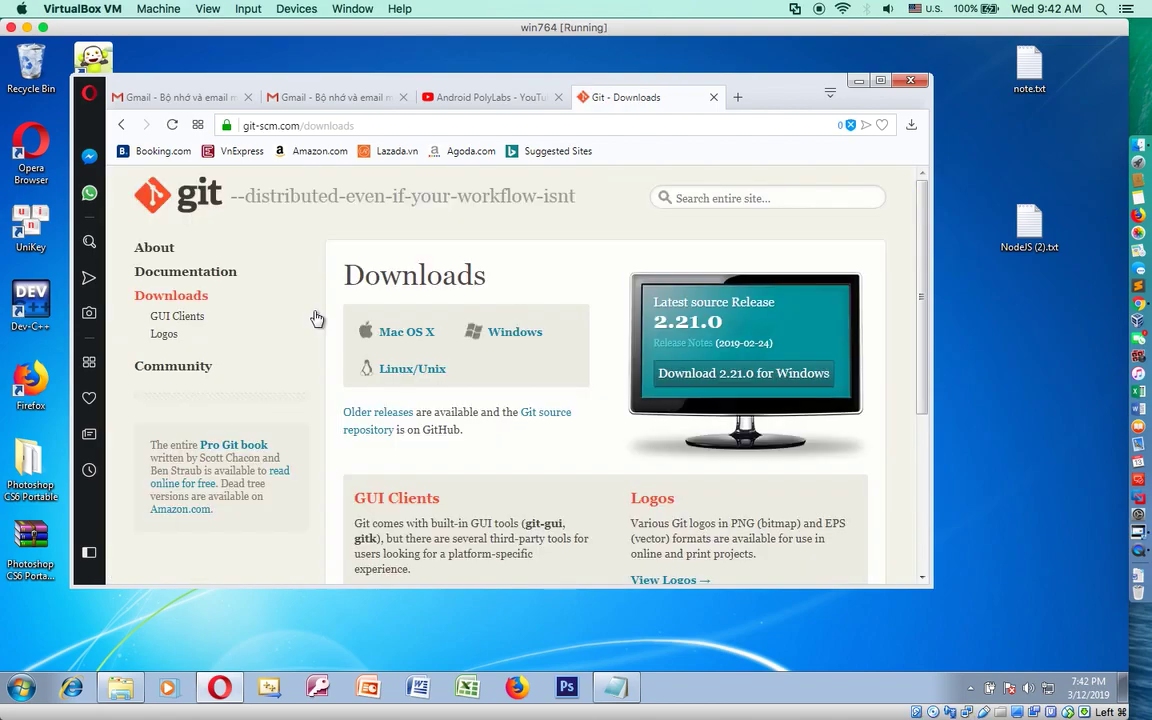
{"action": "left_click", "coordinate": [727, 376]}
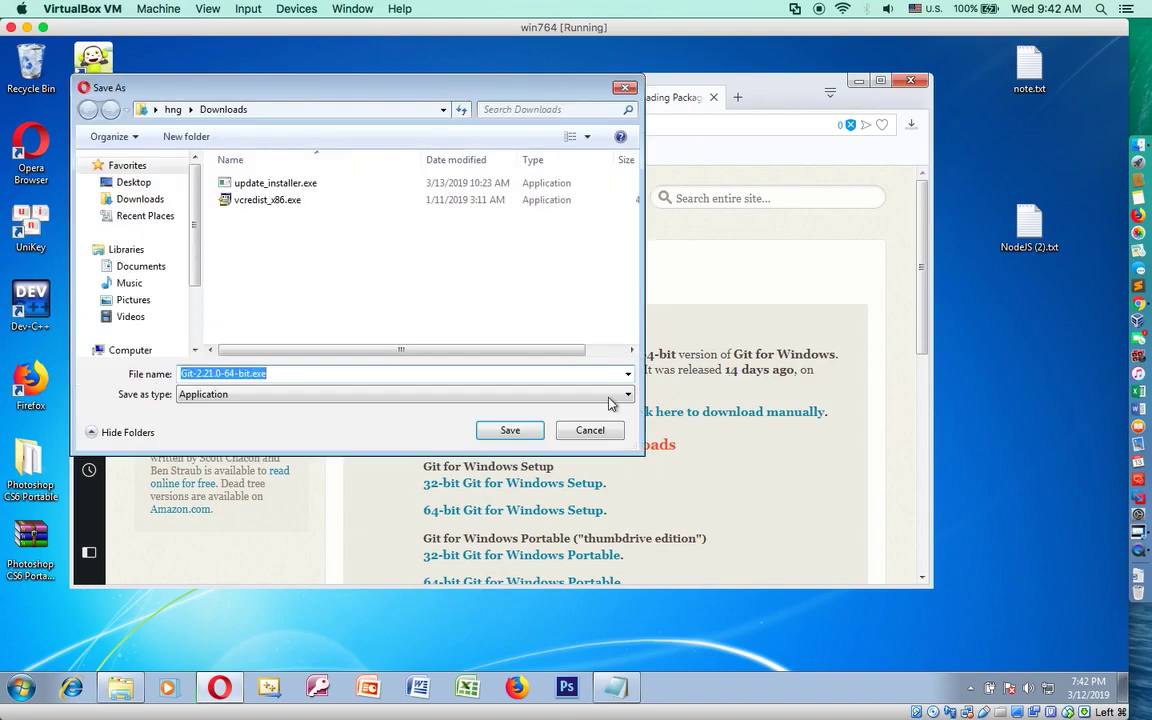
{"action": "left_click", "coordinate": [510, 430]}
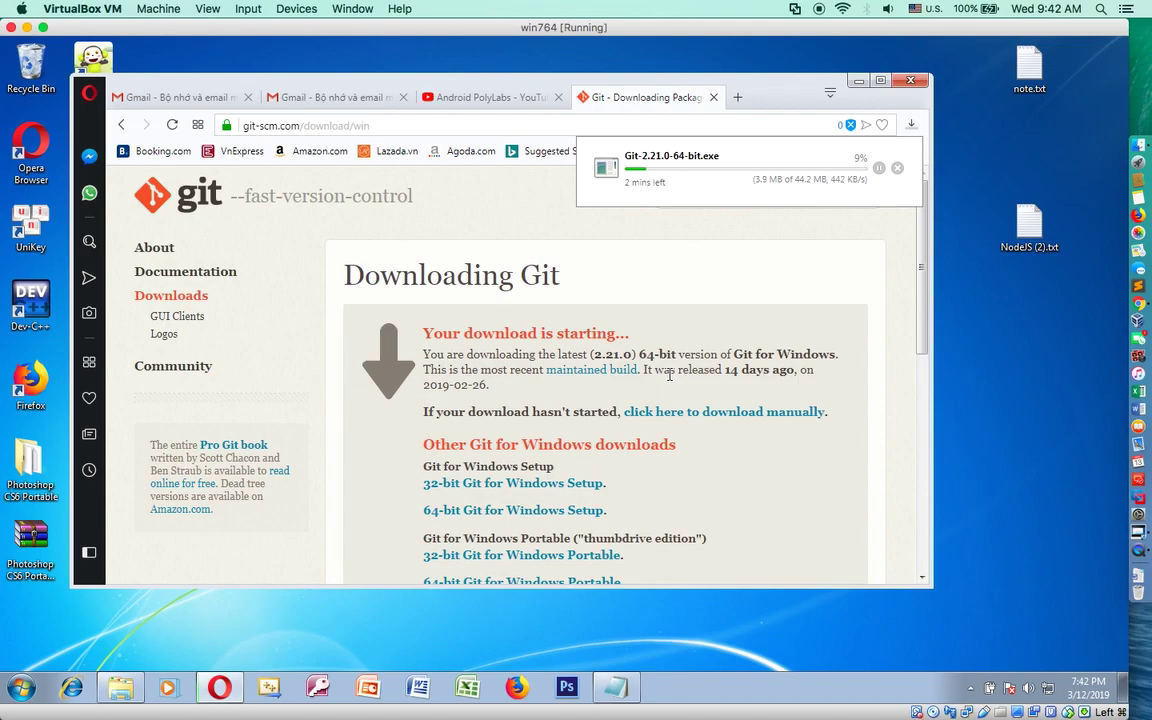
Append "(chi ap dung voi ban nao dung window) :)" to the Git line in the note and minimize the note.
{"action": "left_click", "coordinate": [615, 687]}
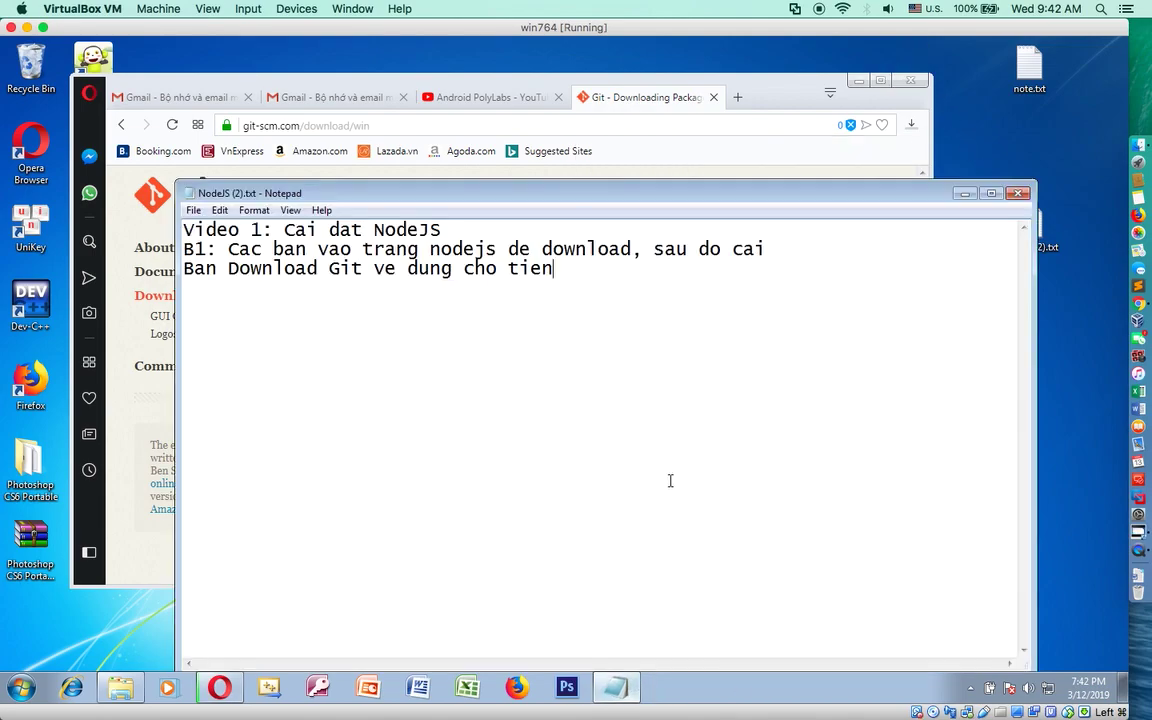
{"action": "type", "text": "(chi ap dung v"}
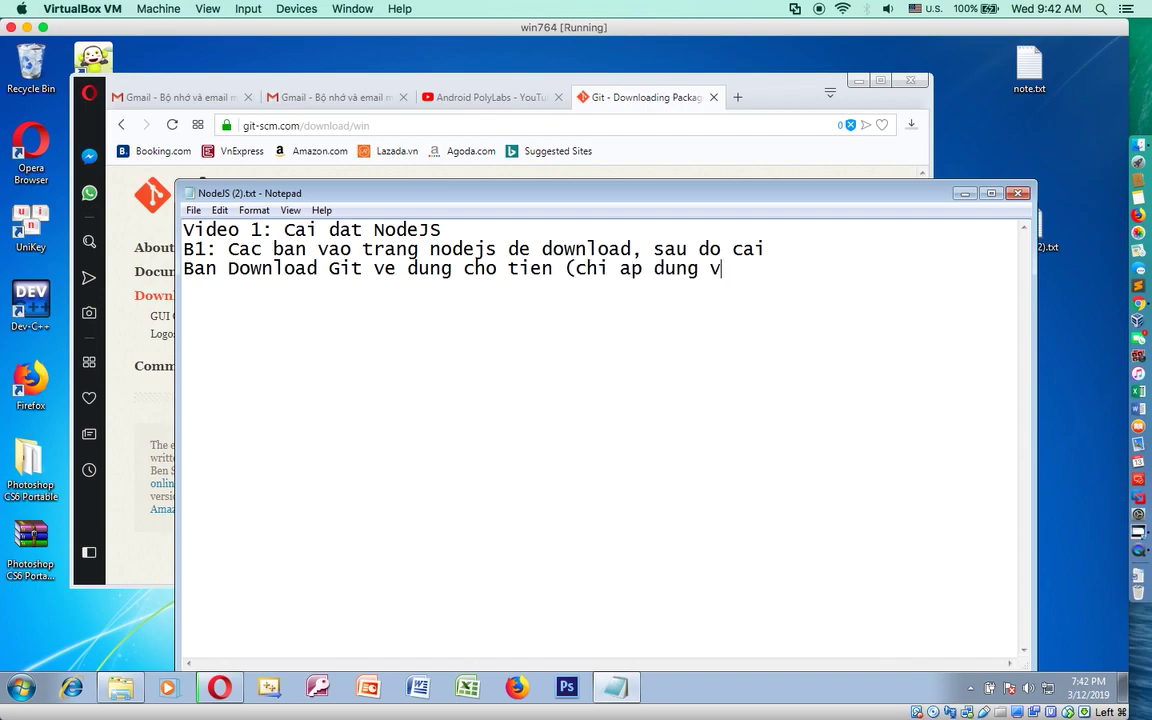
{"action": "type", "text": "oi  ban nao dun"}
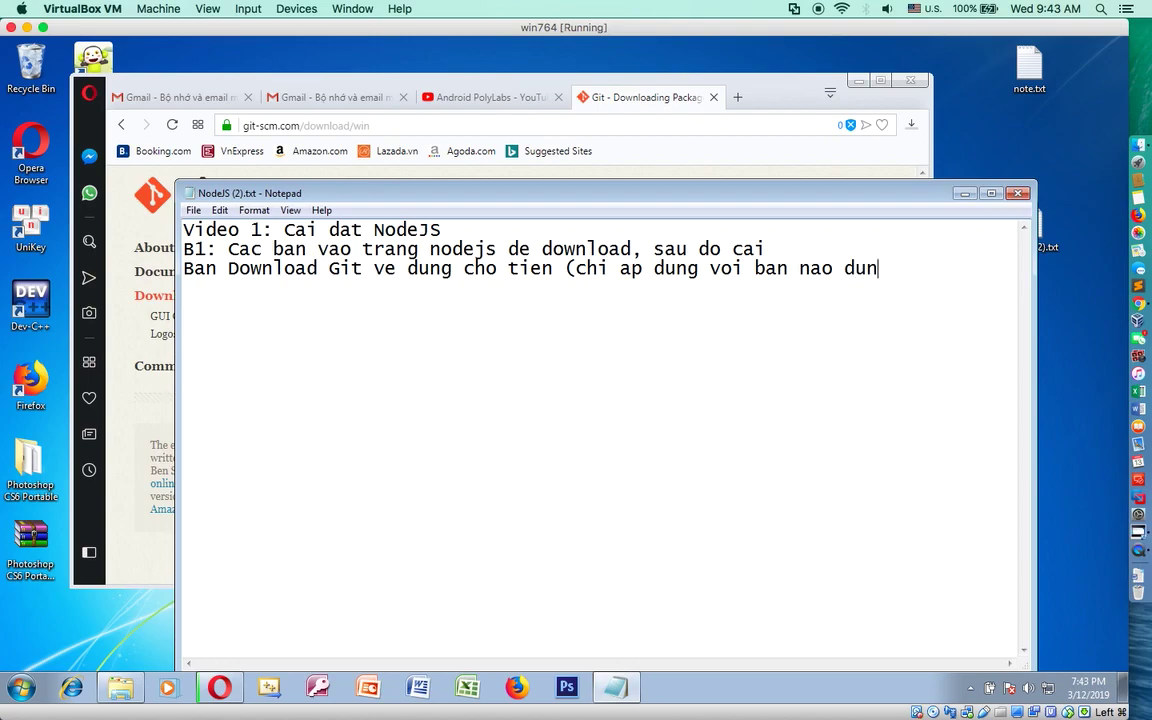
{"action": "type", "text": "g window) :"}
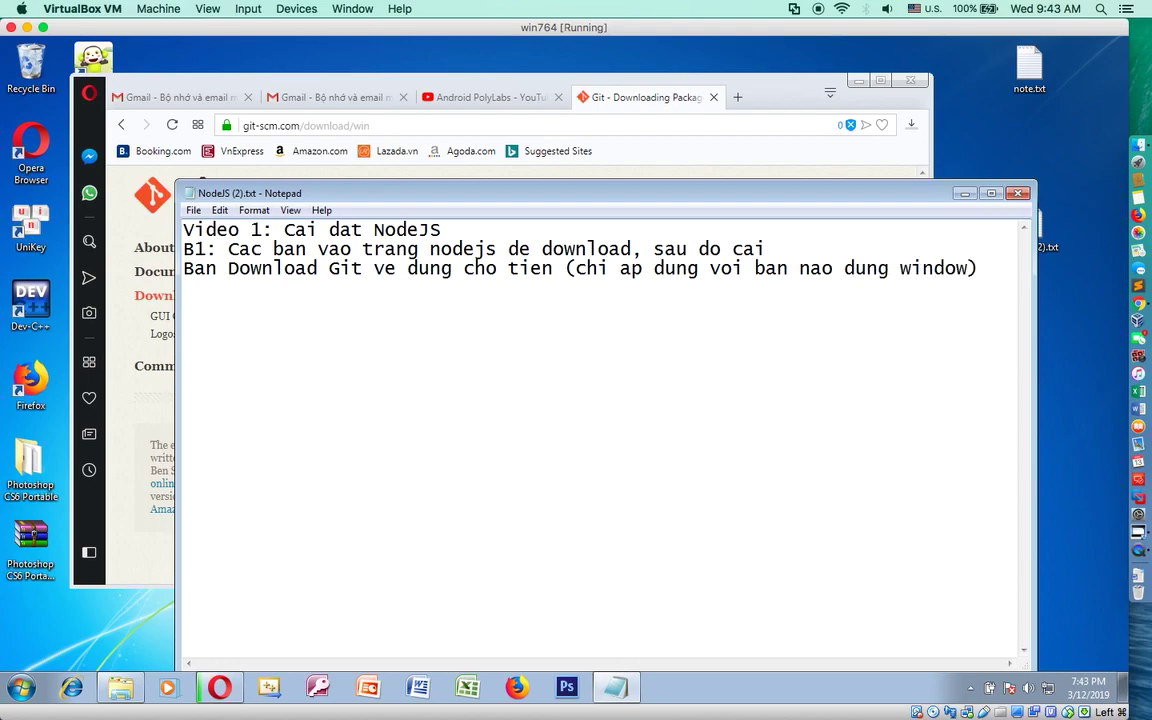
{"action": "type", "text": ")"}
{"action": "left_click", "coordinate": [965, 194]}
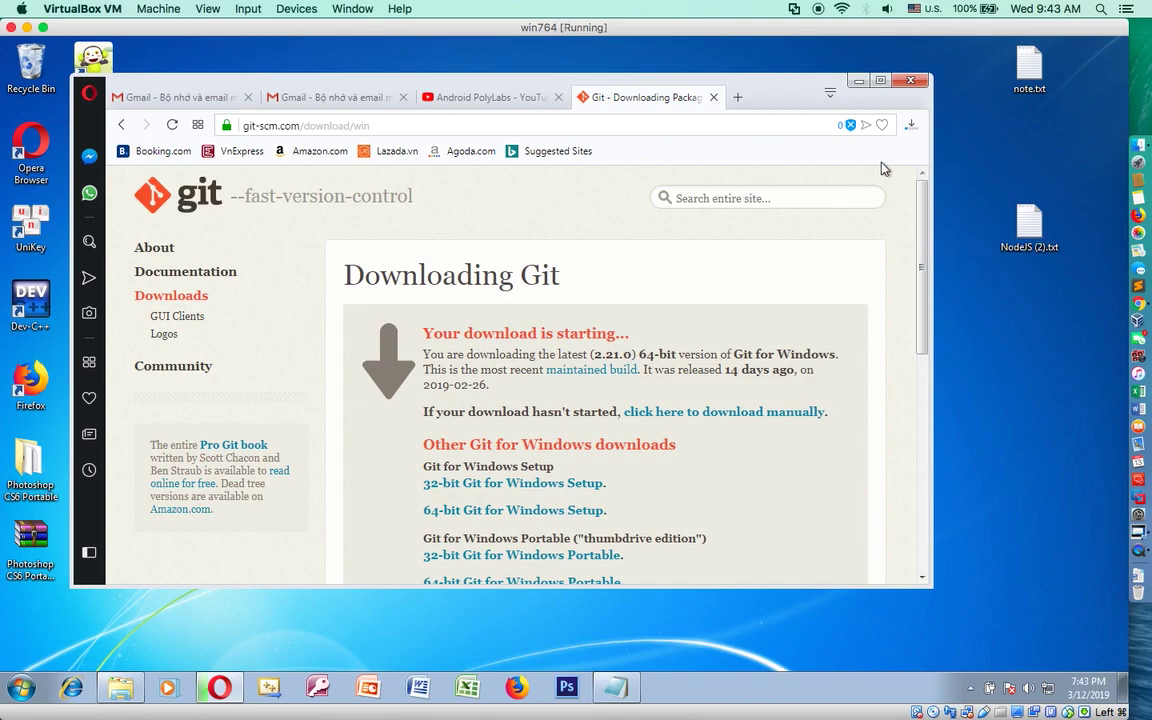
Open the folder containing the downloaded Git-2.21.0-64-bit.exe, run the installer and allow it to make changes to the computer.
{"action": "left_click", "coordinate": [910, 124]}
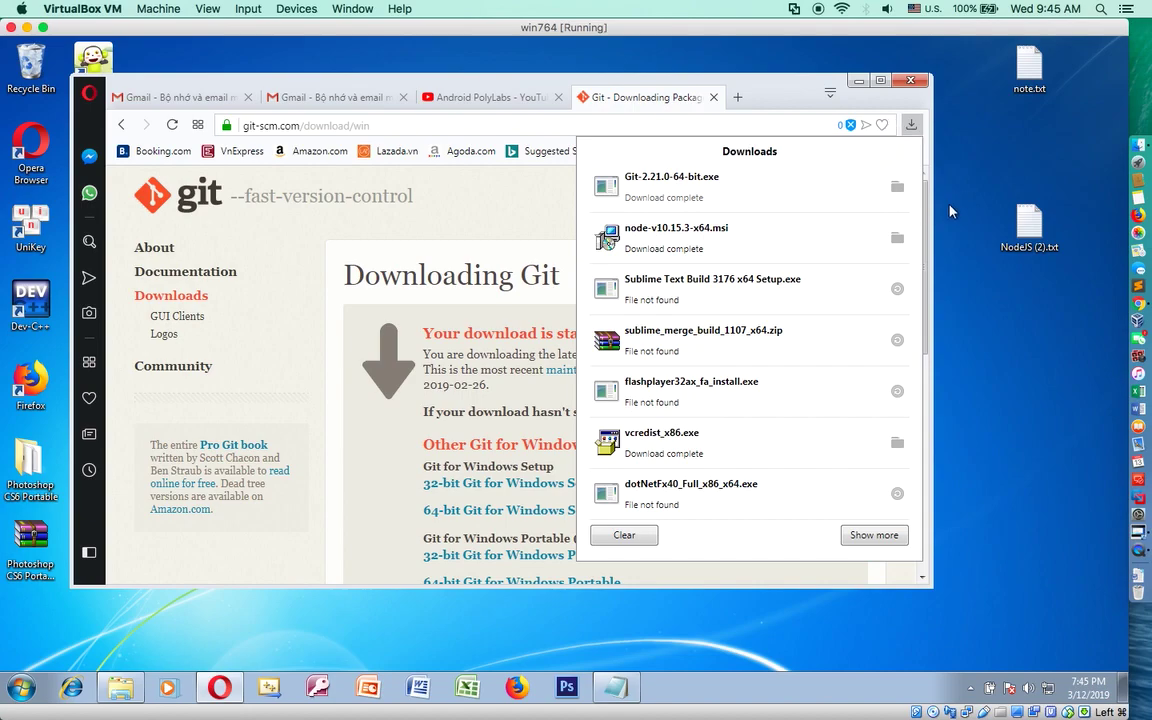
{"action": "left_click", "coordinate": [898, 190]}
{"action": "double_click", "coordinate": [445, 252]}
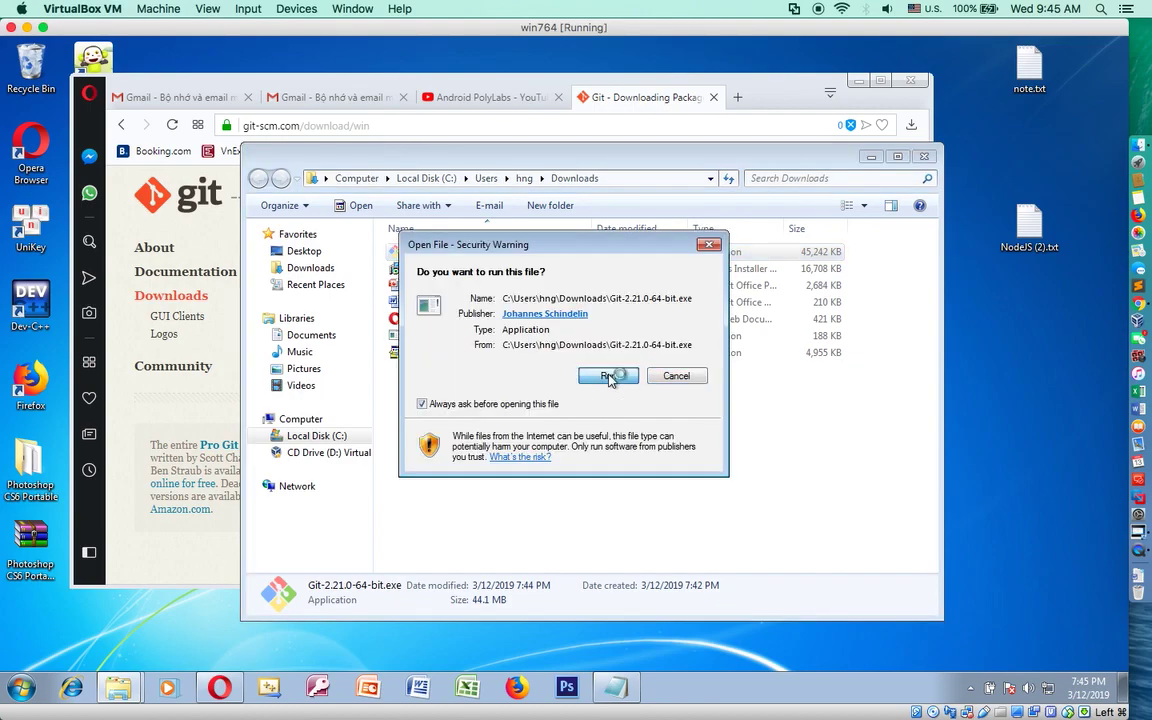
{"action": "left_click", "coordinate": [610, 379]}
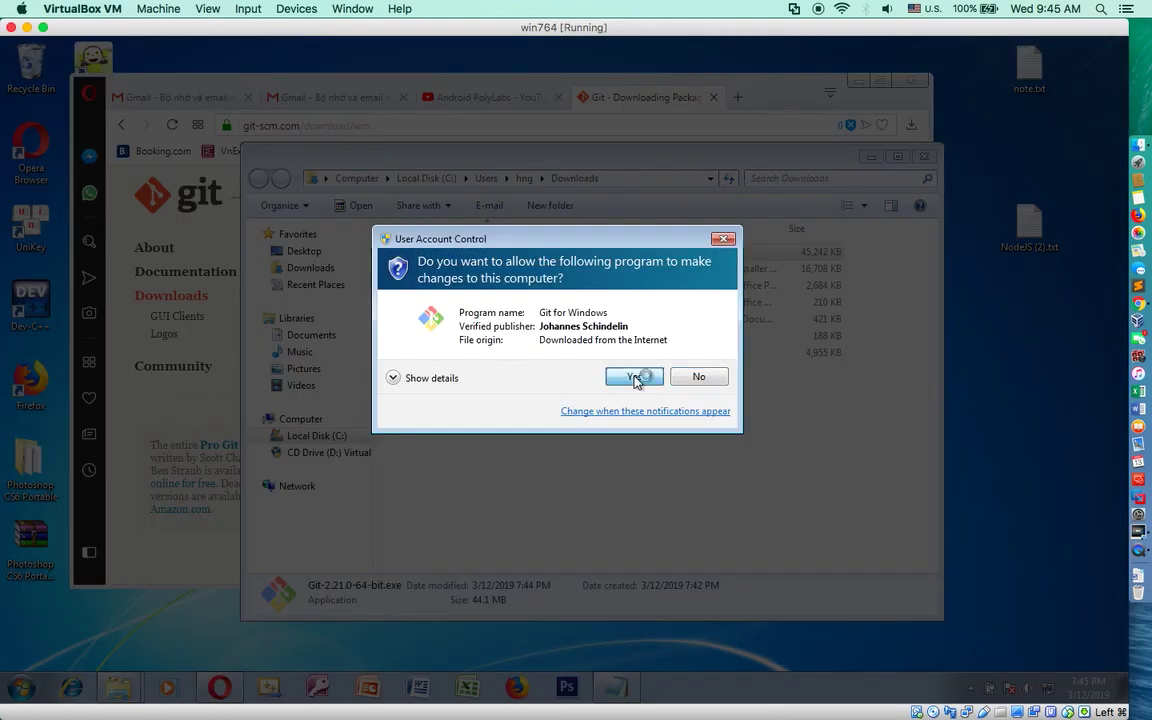
{"action": "left_click", "coordinate": [634, 379]}
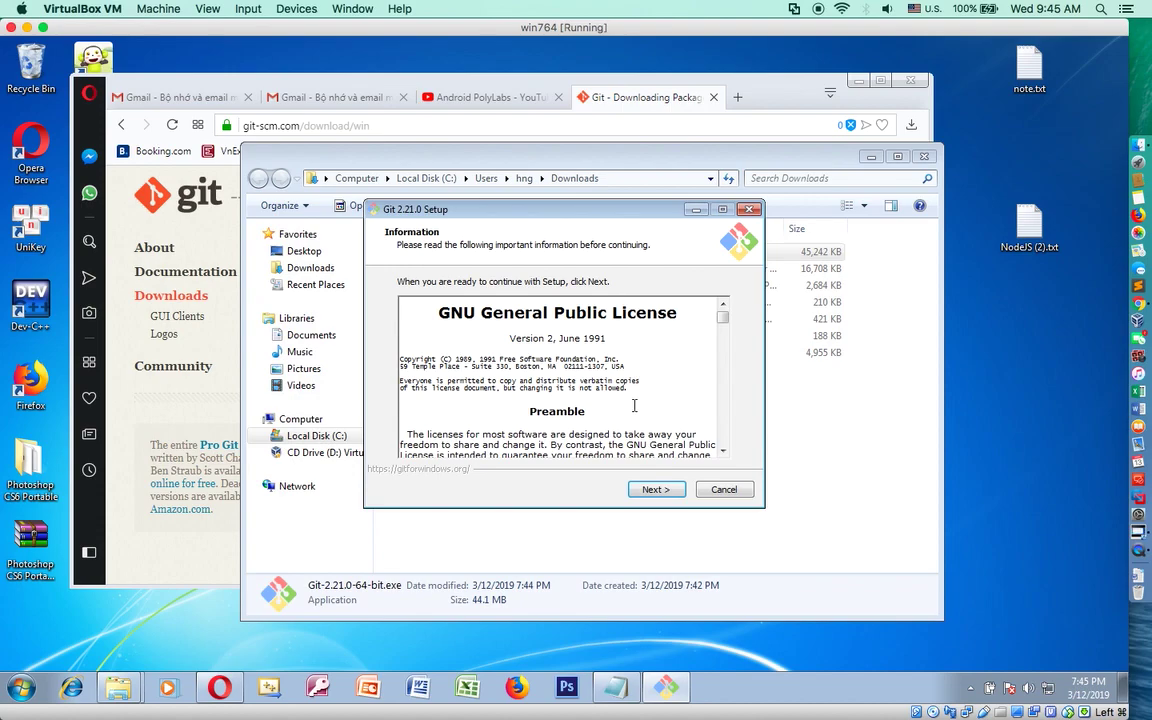
Accept the license and the default components, Start Menu folder, Vim editor, PATH and remaining options, and start installing Git.
{"action": "left_click", "coordinate": [647, 487]}
{"action": "left_click", "coordinate": [650, 489]}
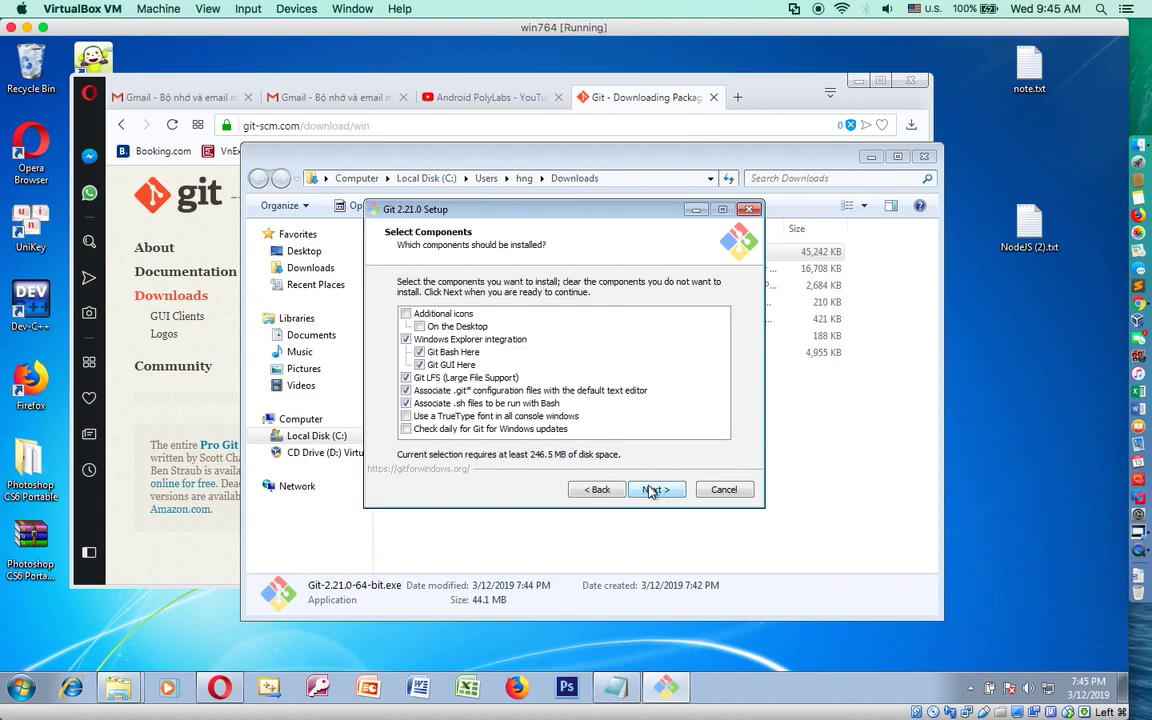
{"action": "left_click", "coordinate": [650, 489]}
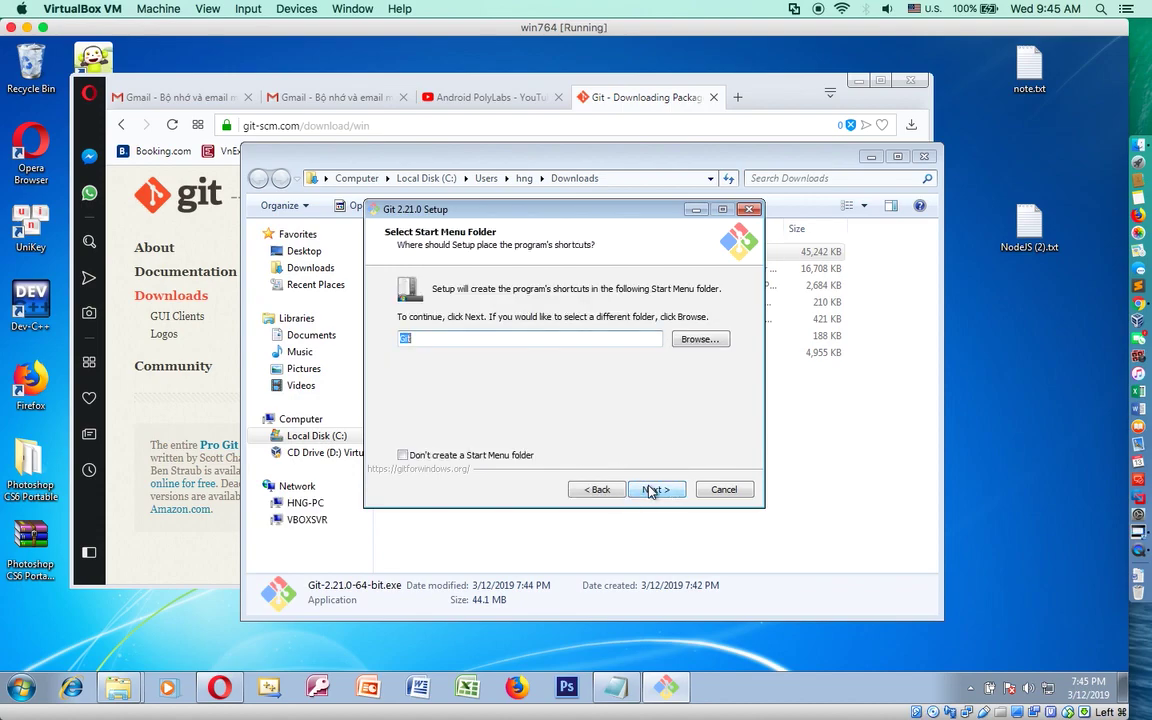
{"action": "left_click", "coordinate": [650, 489]}
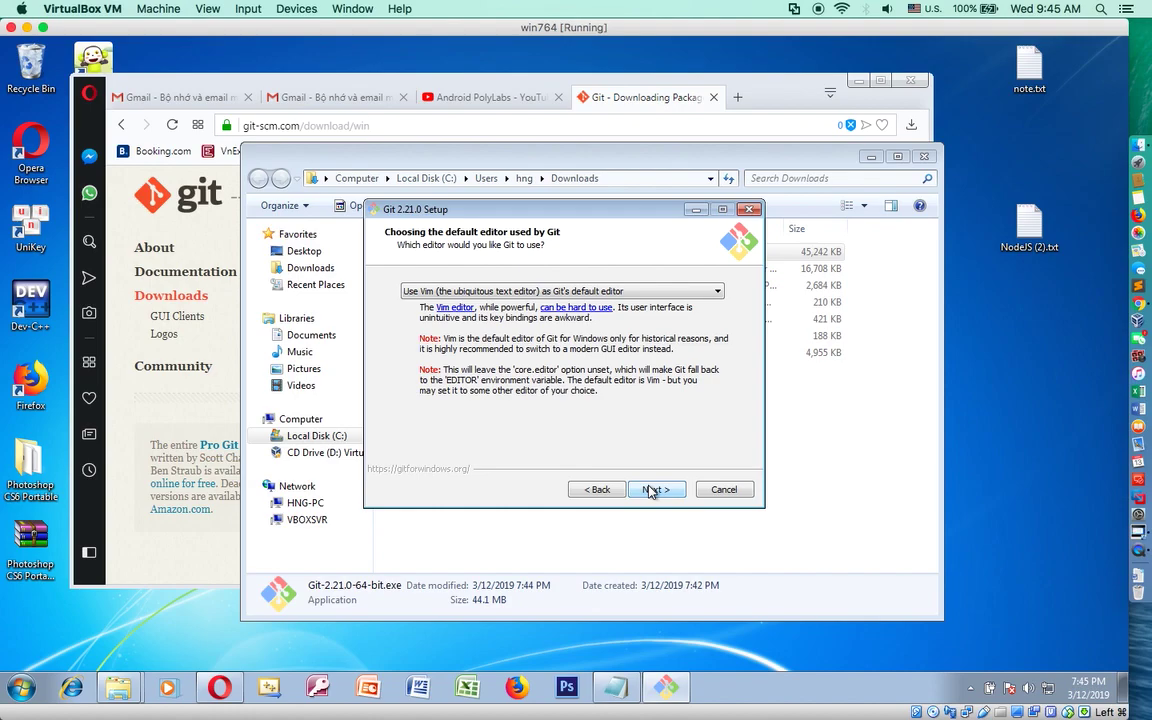
{"action": "left_click", "coordinate": [652, 489]}
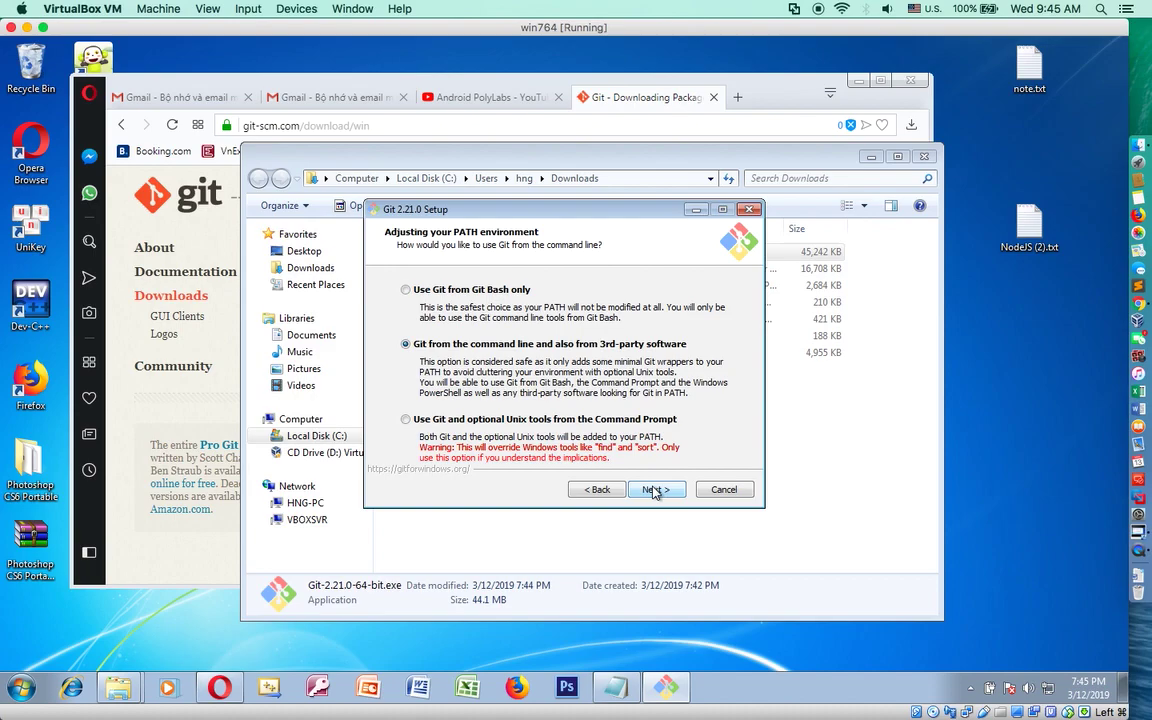
{"action": "left_click", "coordinate": [653, 490]}
{"action": "left_click", "coordinate": [653, 490]}
{"action": "left_click", "coordinate": [653, 490]}
{"action": "left_click", "coordinate": [653, 490]}
{"action": "left_click", "coordinate": [655, 490]}
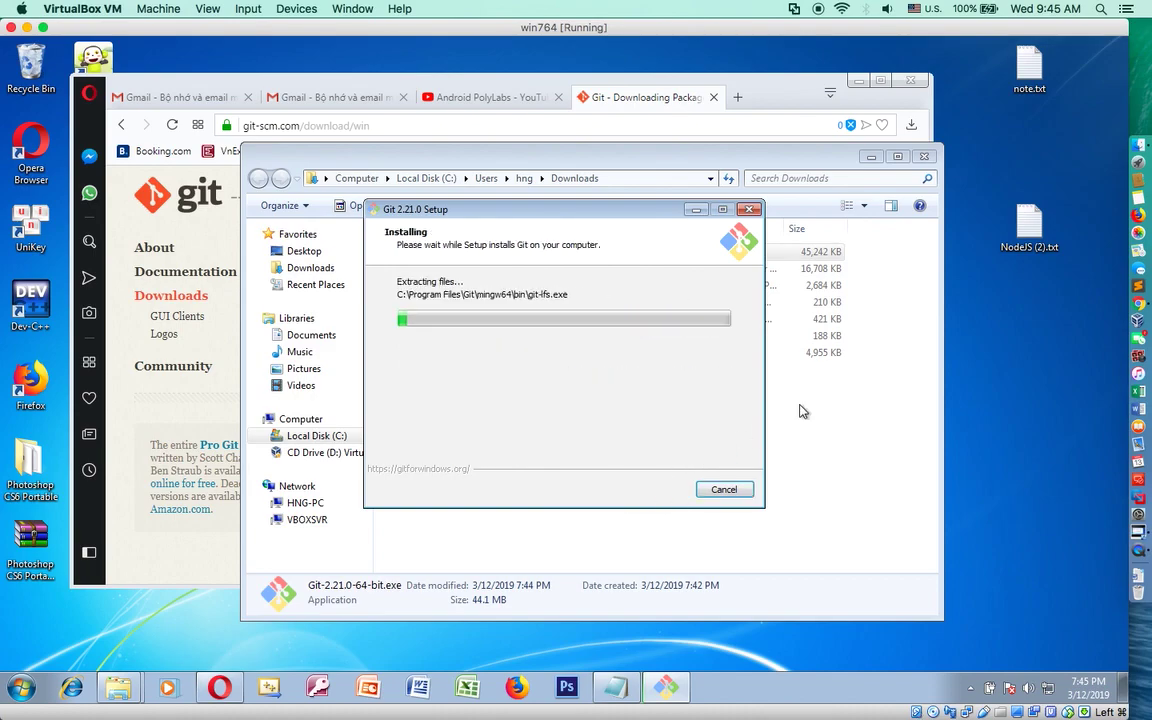
Finish the Git 2.21.0 setup wizard once installation completes and bring up the desktop's context options to check for Git commands.
{"action": "left_click", "coordinate": [617, 687]}
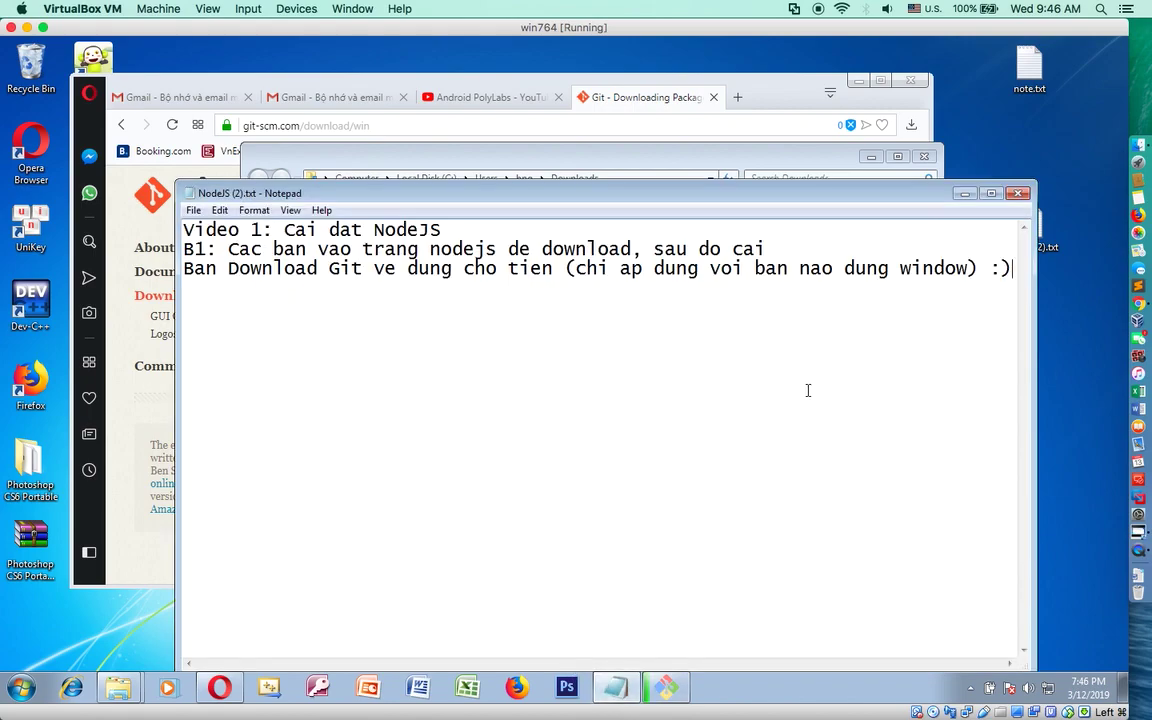
{"action": "left_click", "coordinate": [965, 197]}
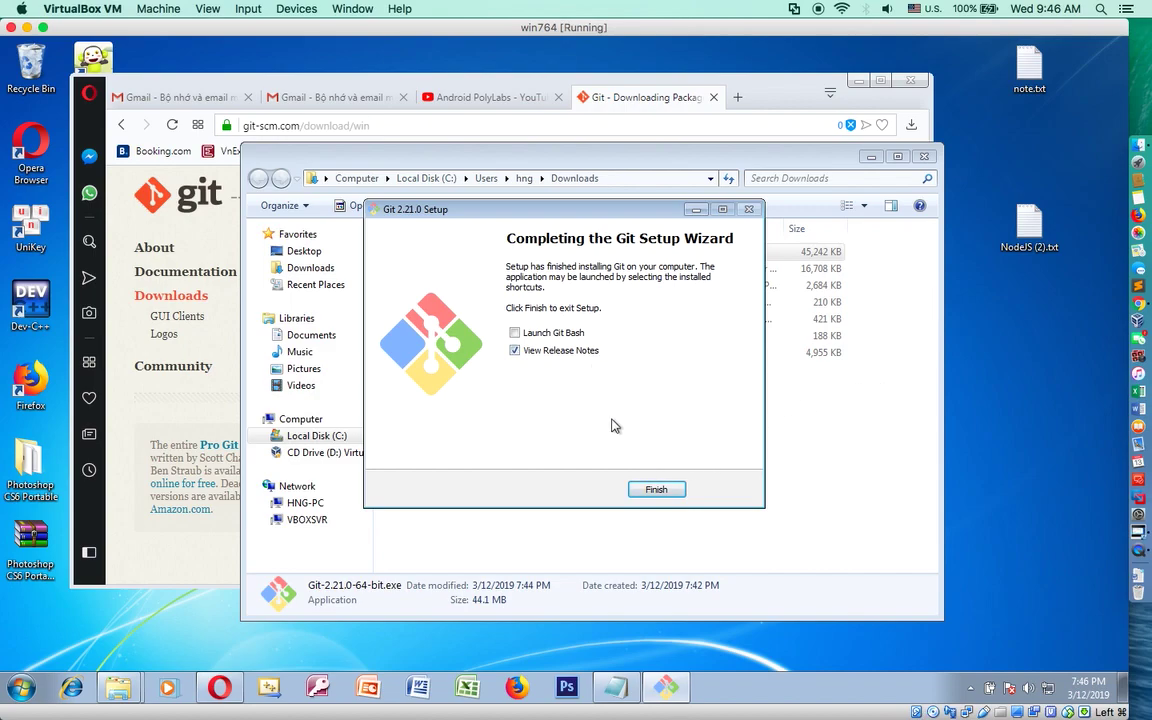
{"action": "left_click", "coordinate": [652, 489]}
{"action": "left_click", "coordinate": [699, 213]}
{"action": "left_click", "coordinate": [697, 228]}
{"action": "left_click", "coordinate": [694, 220]}
{"action": "right_click", "coordinate": [990, 366]}
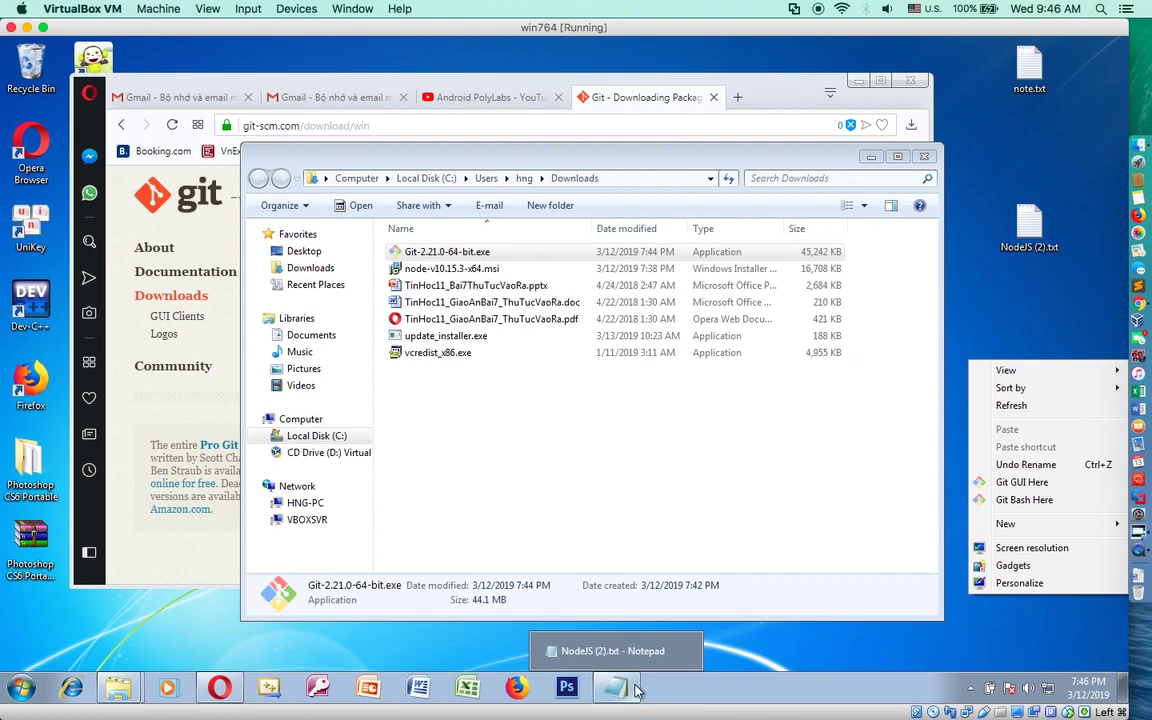
{"action": "left_click", "coordinate": [316, 435]}
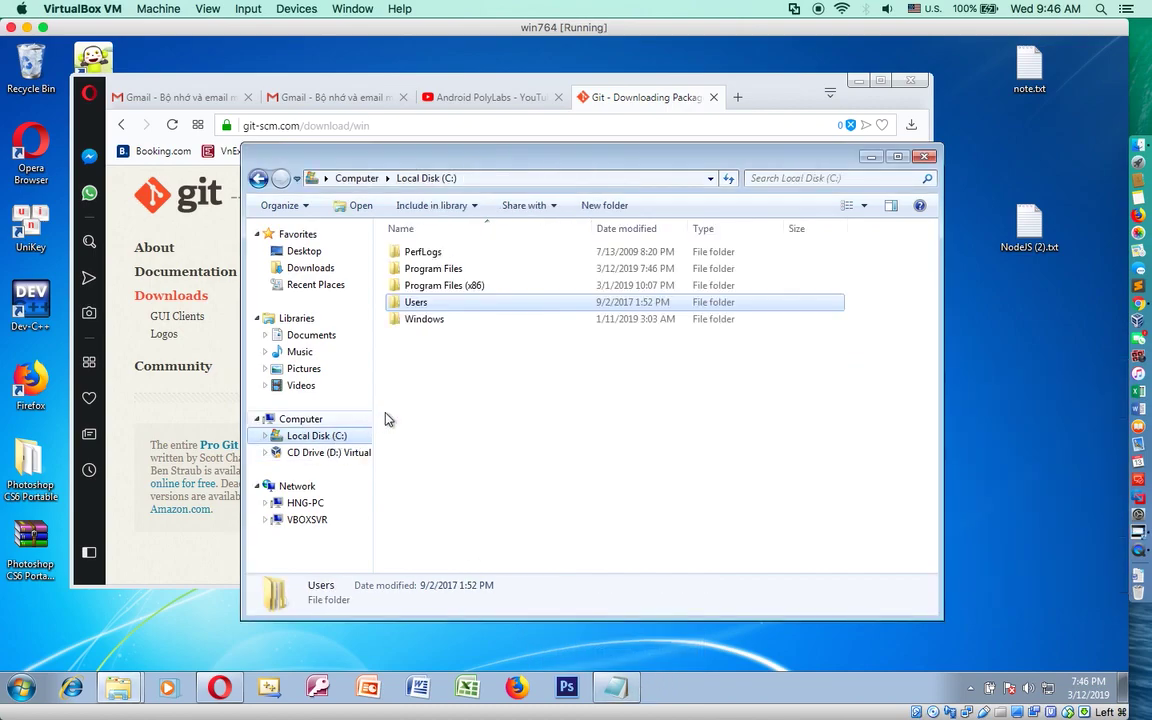
{"action": "double_click", "coordinate": [428, 303]}
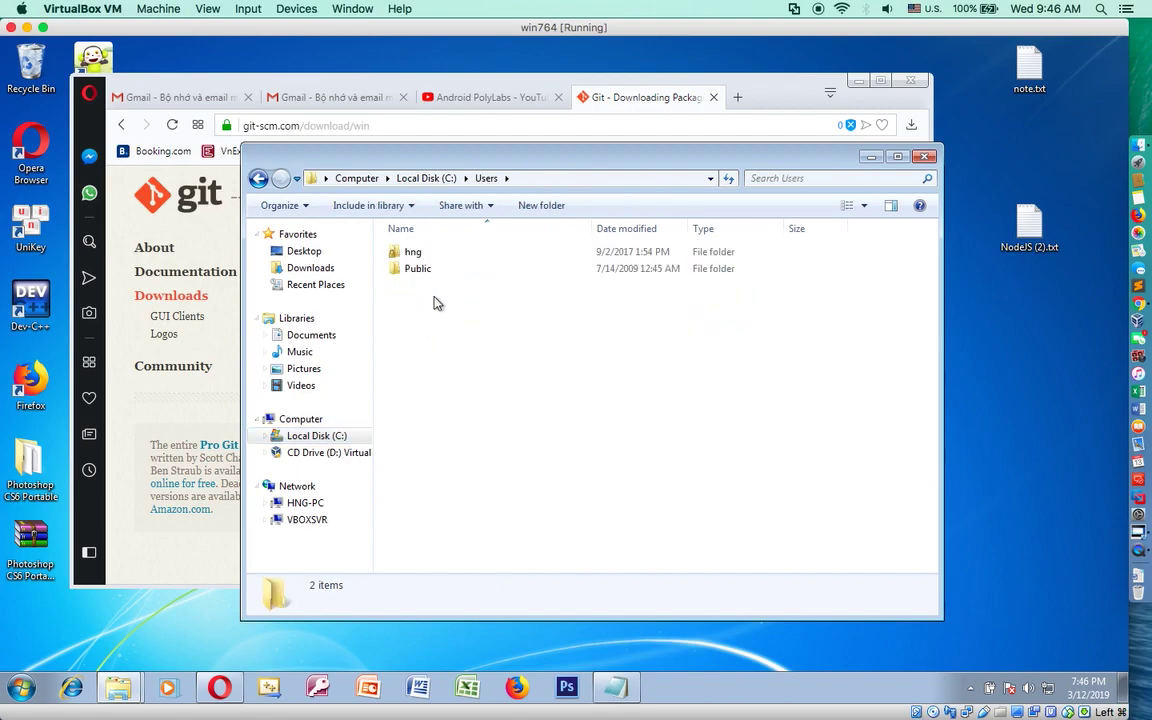
{"action": "double_click", "coordinate": [413, 253]}
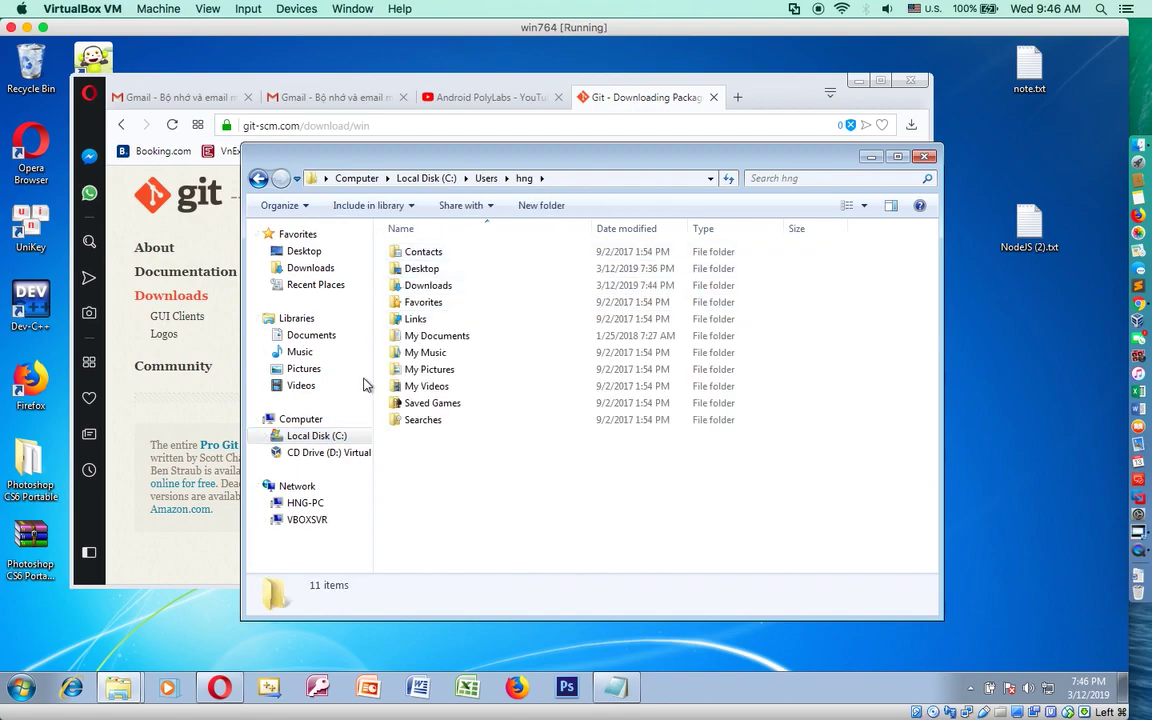
Open the nodejs installation folder inside Program Files on Local Disk (C:).
{"action": "left_click", "coordinate": [323, 437]}
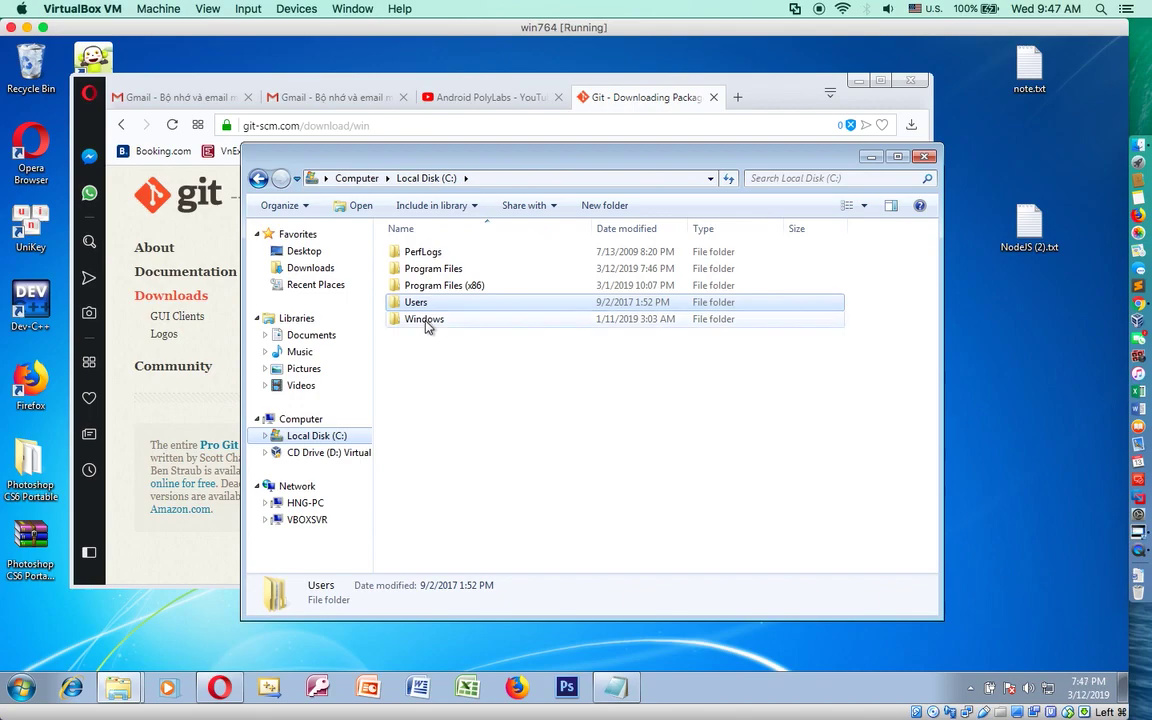
{"action": "double_click", "coordinate": [446, 272]}
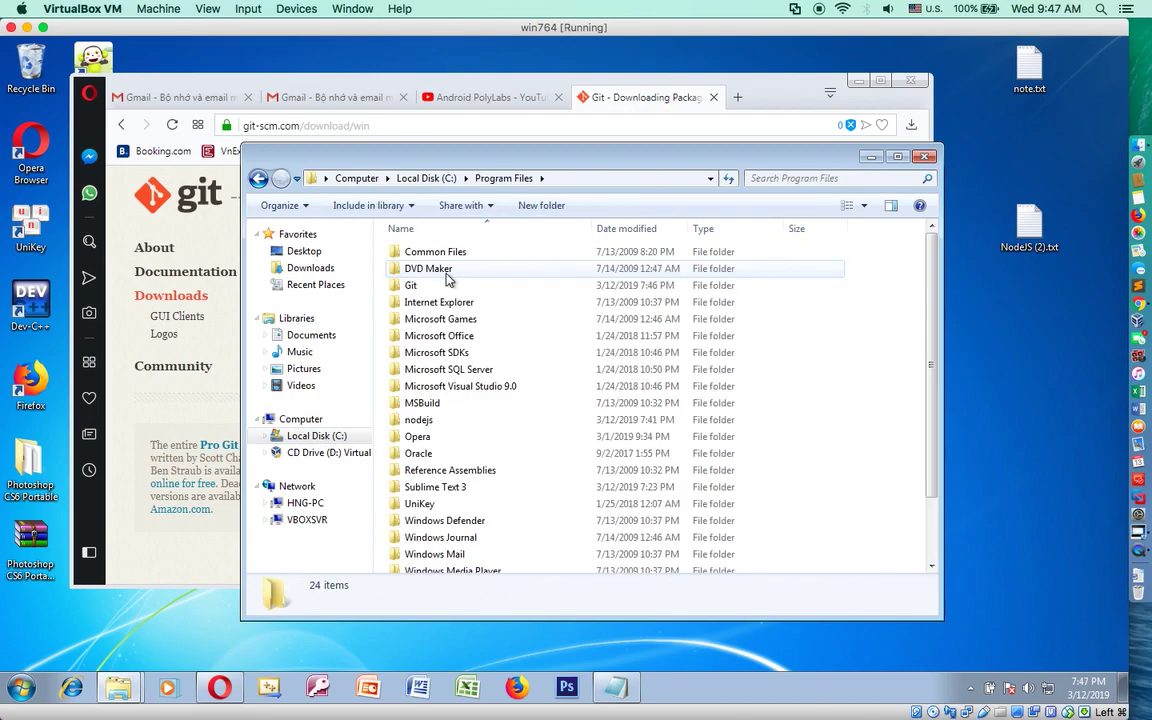
{"action": "left_click", "coordinate": [422, 423]}
{"action": "double_click", "coordinate": [422, 423]}
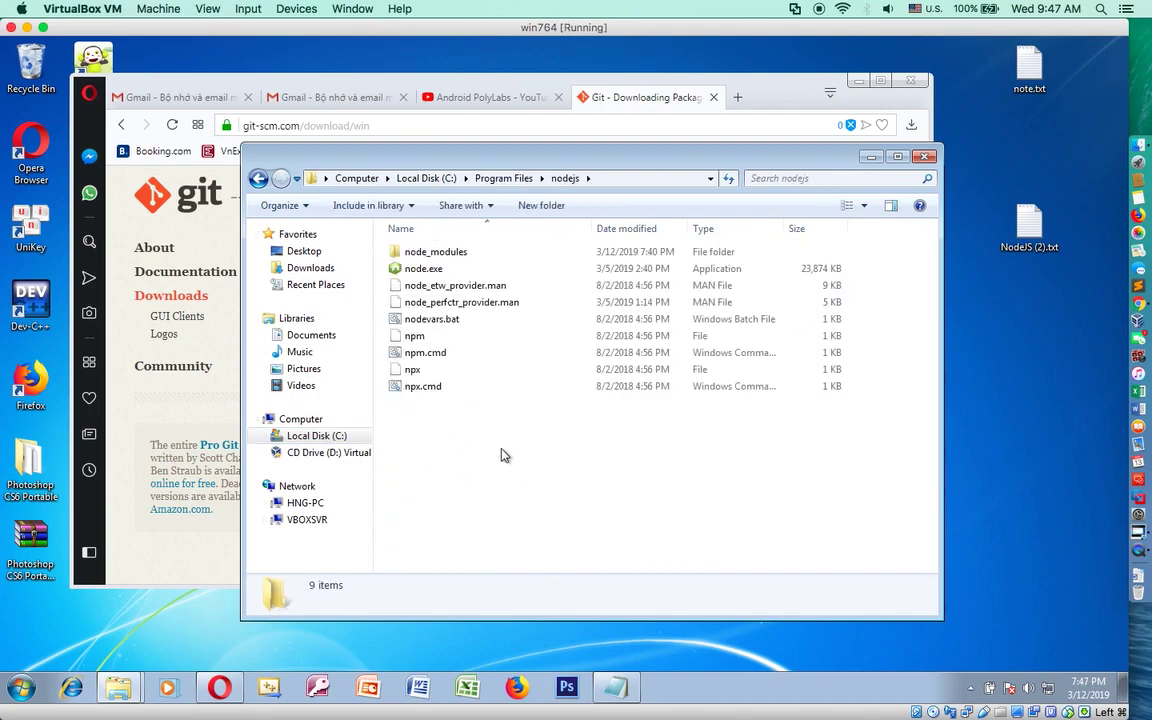
Examine the nodejs folder's background context options, comparing the standard and extended sets for Git Bash and command window entries.
{"action": "right_click", "coordinate": [503, 455]}
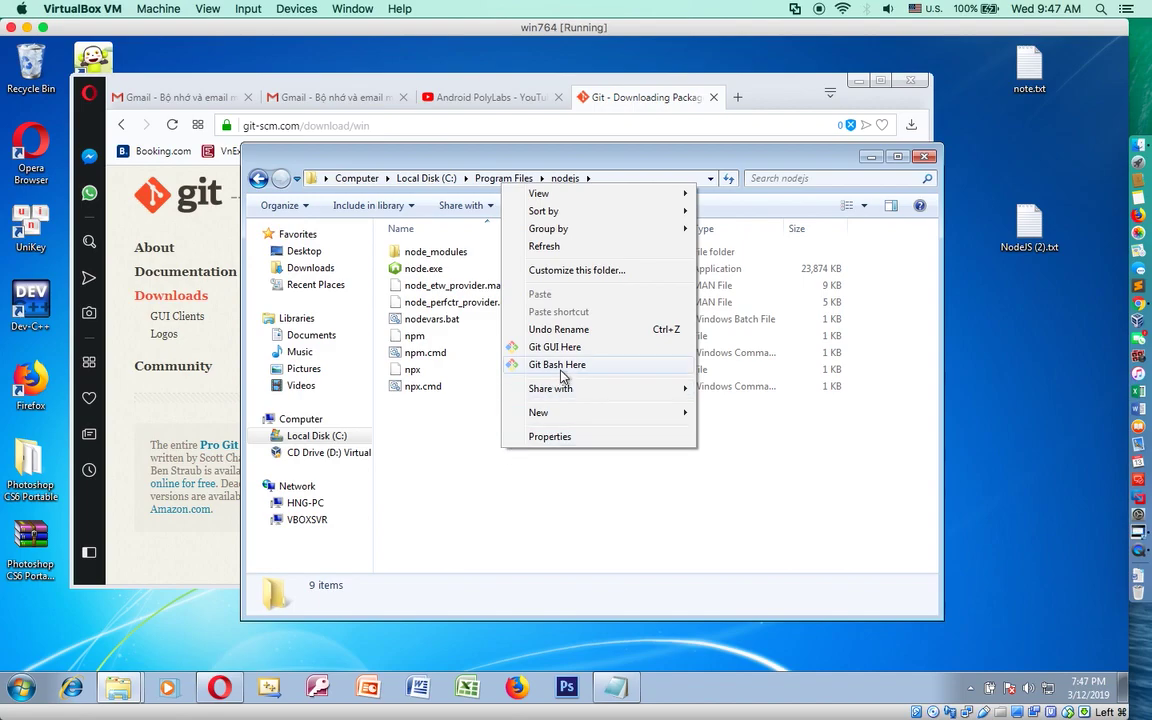
{"action": "left_click", "coordinate": [477, 490]}
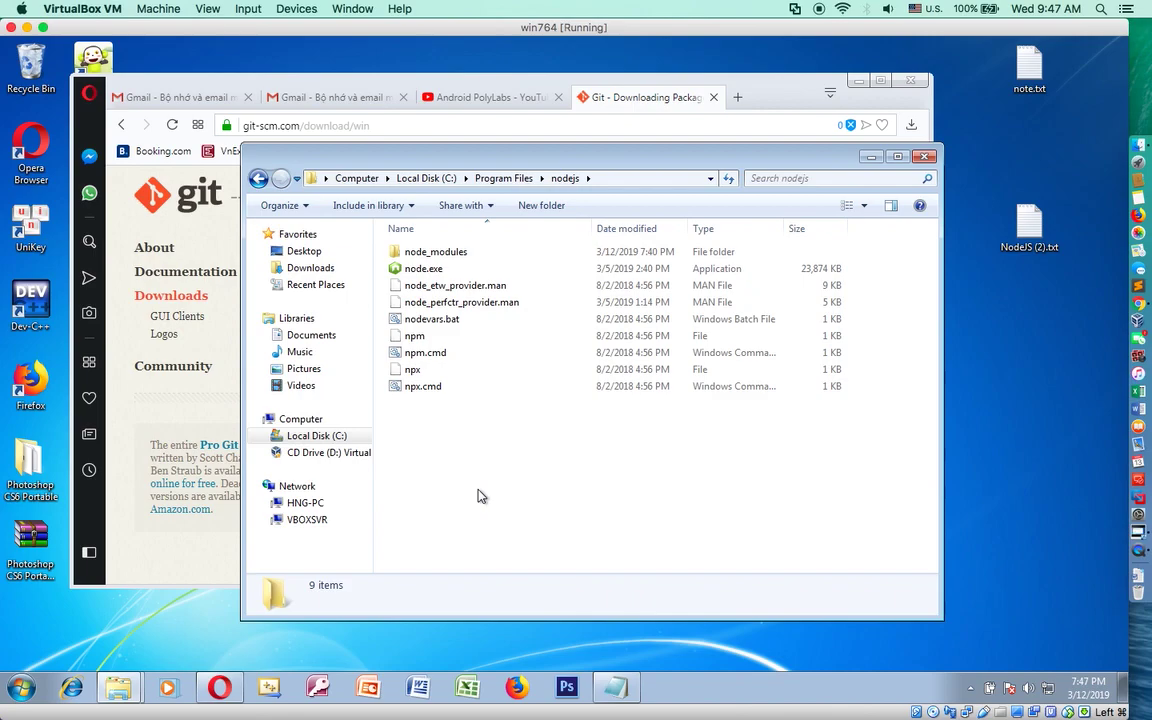
{"action": "right_click", "coordinate": [480, 492]}
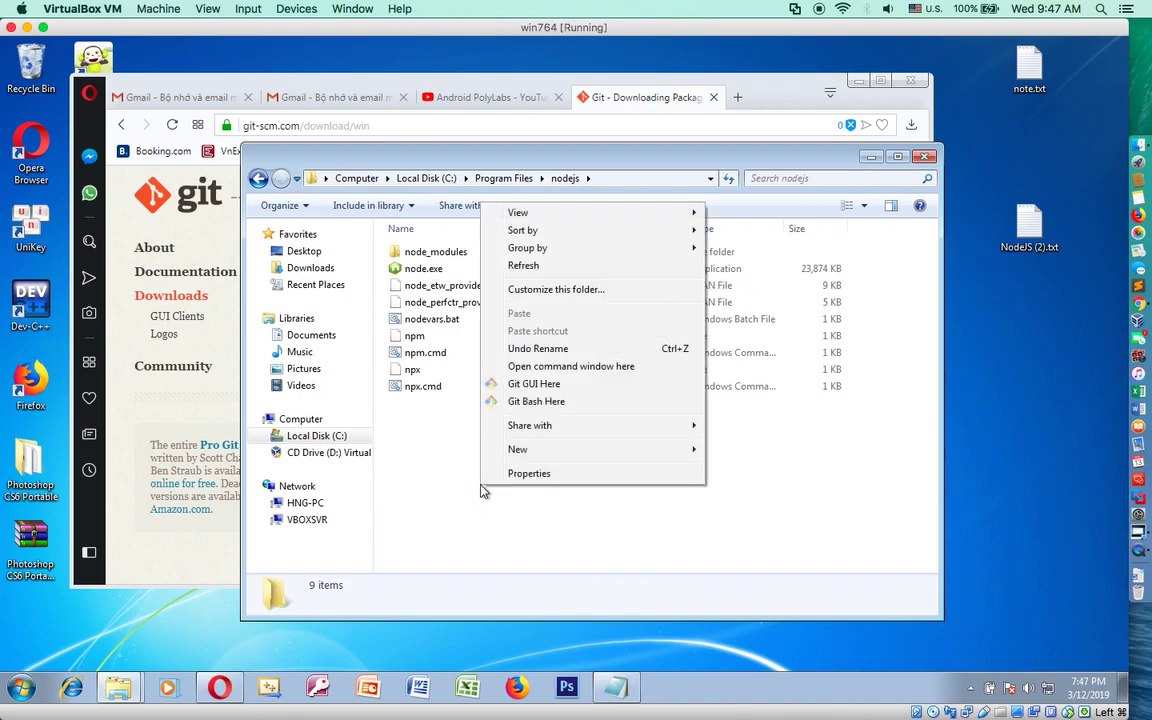
{"action": "mouse_move", "coordinate": [540, 457]}
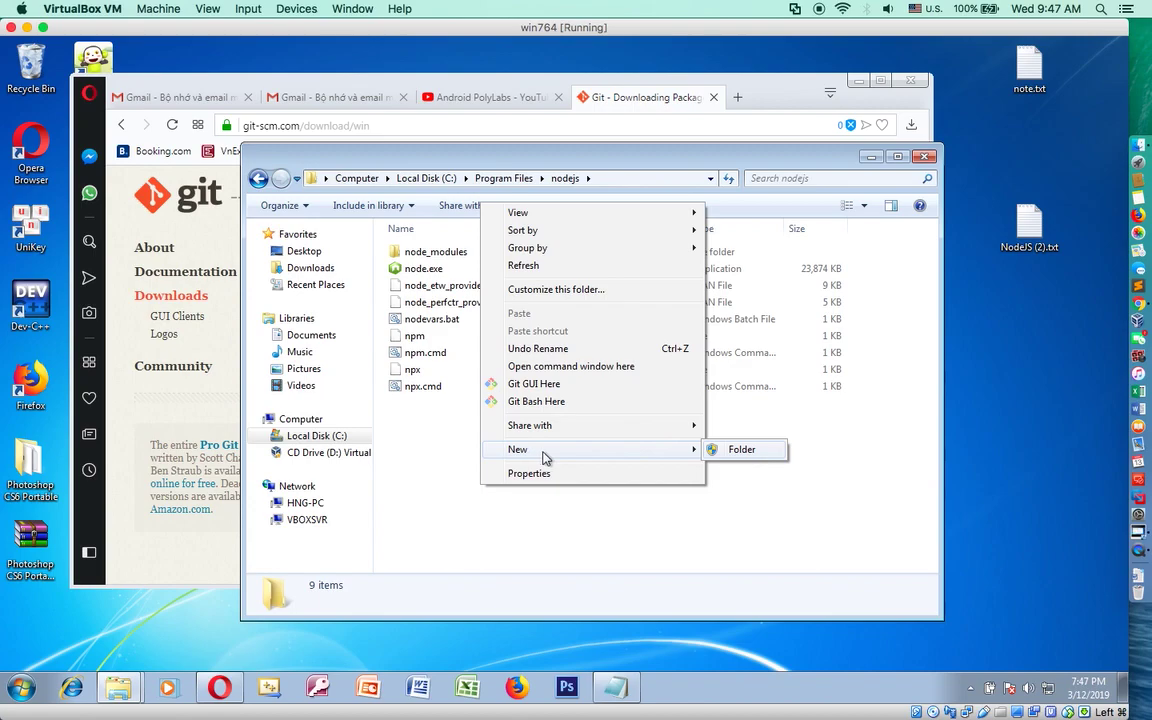
{"action": "right_click", "coordinate": [487, 256]}
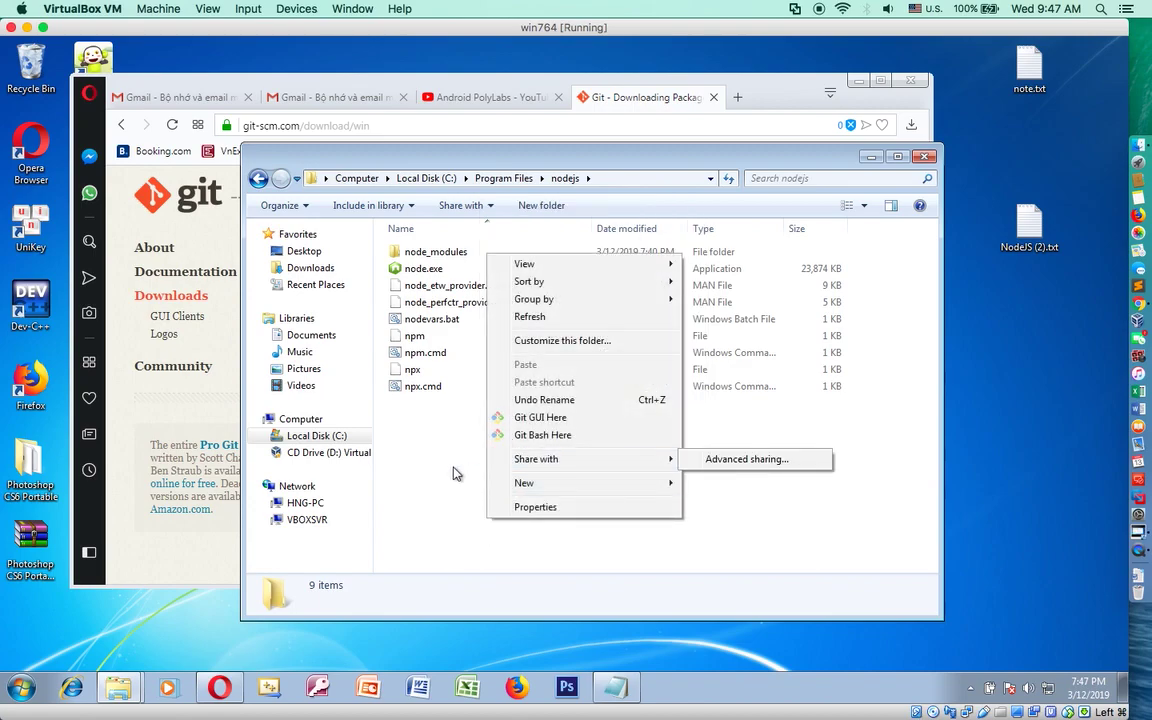
{"action": "left_click", "coordinate": [815, 537]}
{"action": "right_click", "coordinate": [647, 453]}
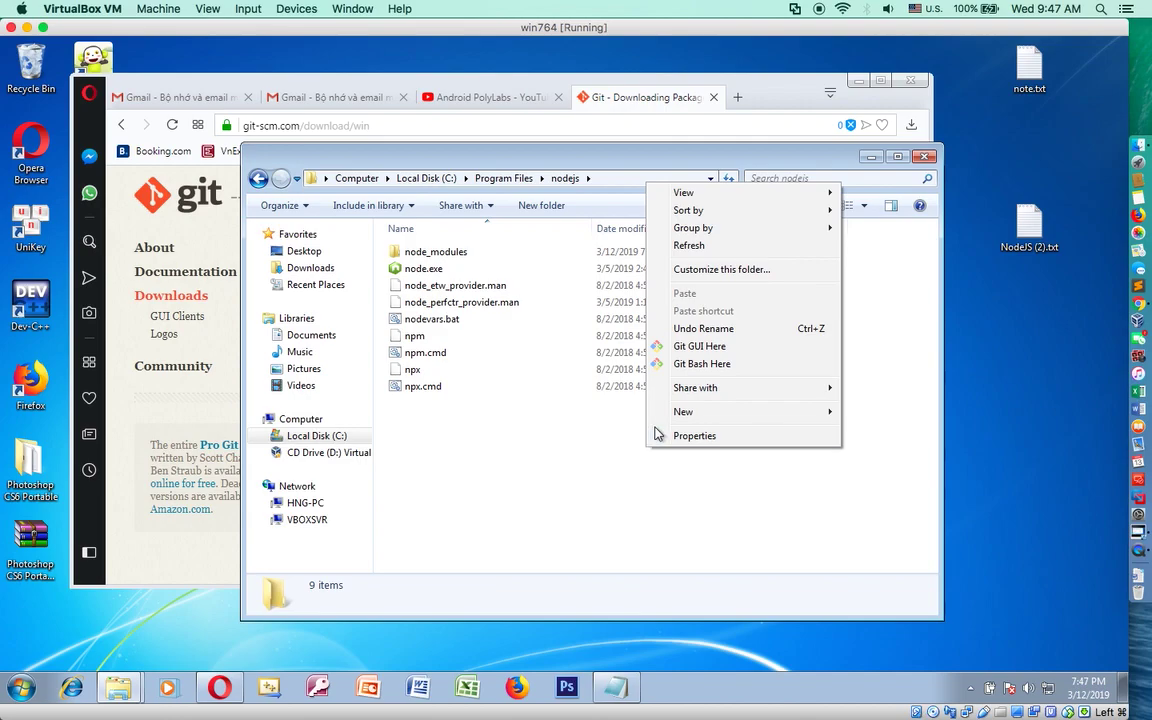
{"action": "left_click", "coordinate": [571, 450]}
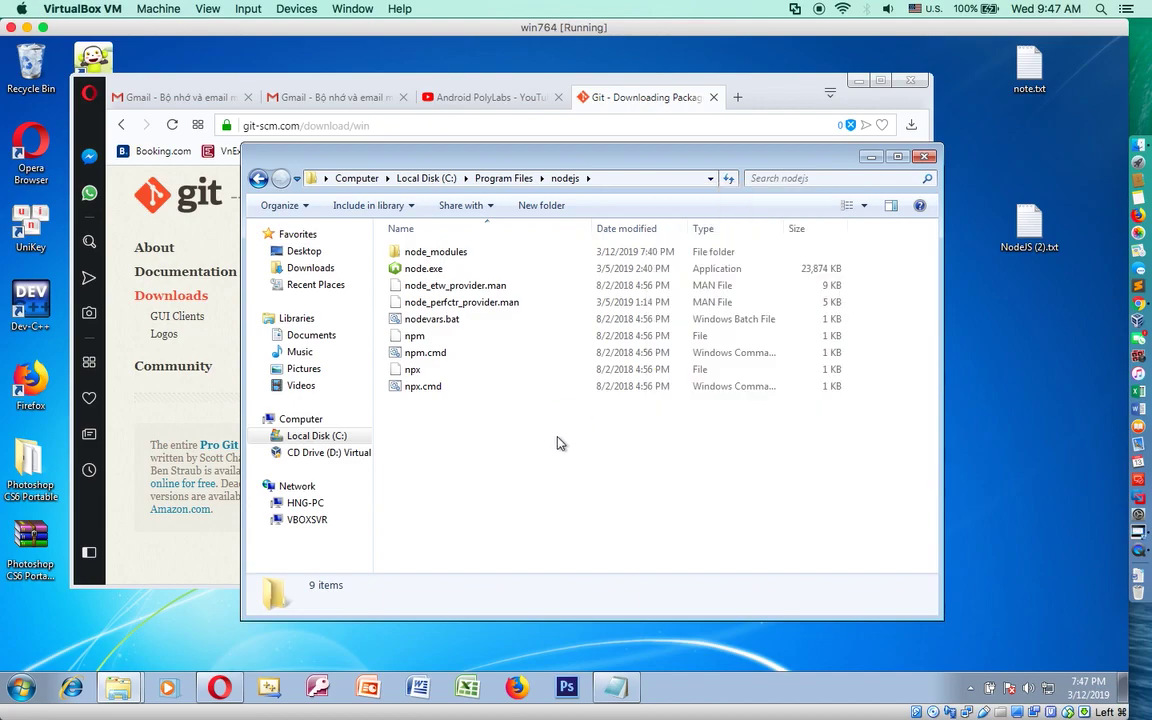
{"action": "right_click", "coordinate": [560, 443]}
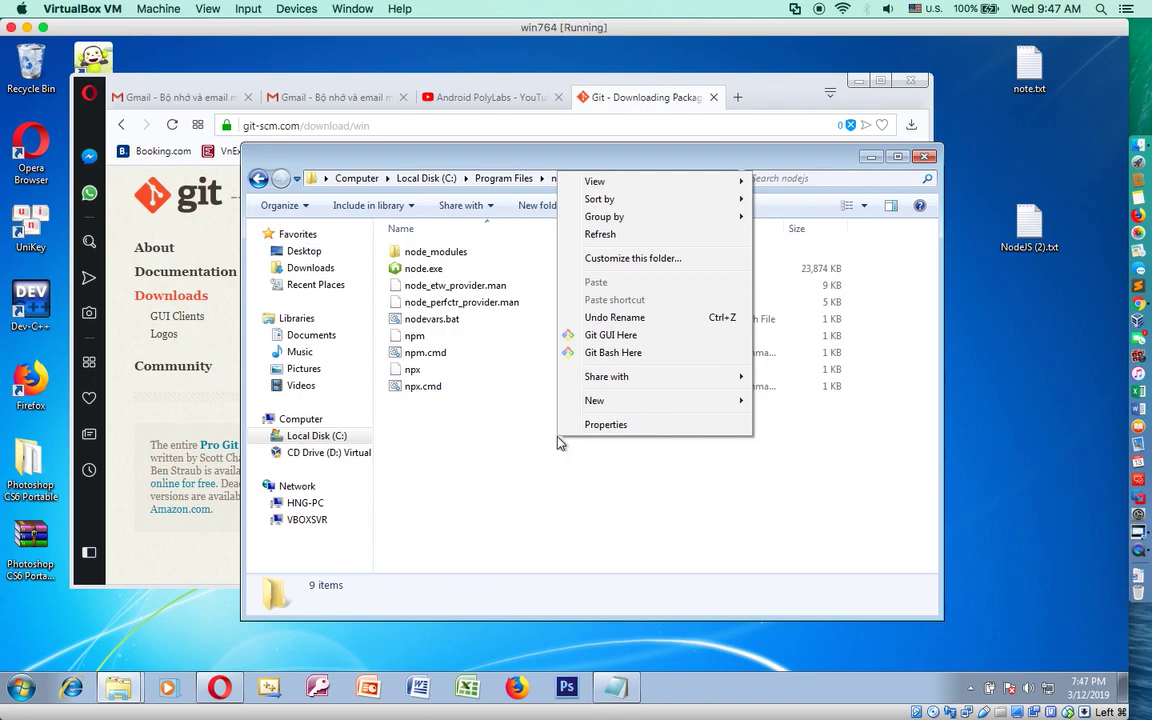
{"action": "mouse_move", "coordinate": [626, 404]}
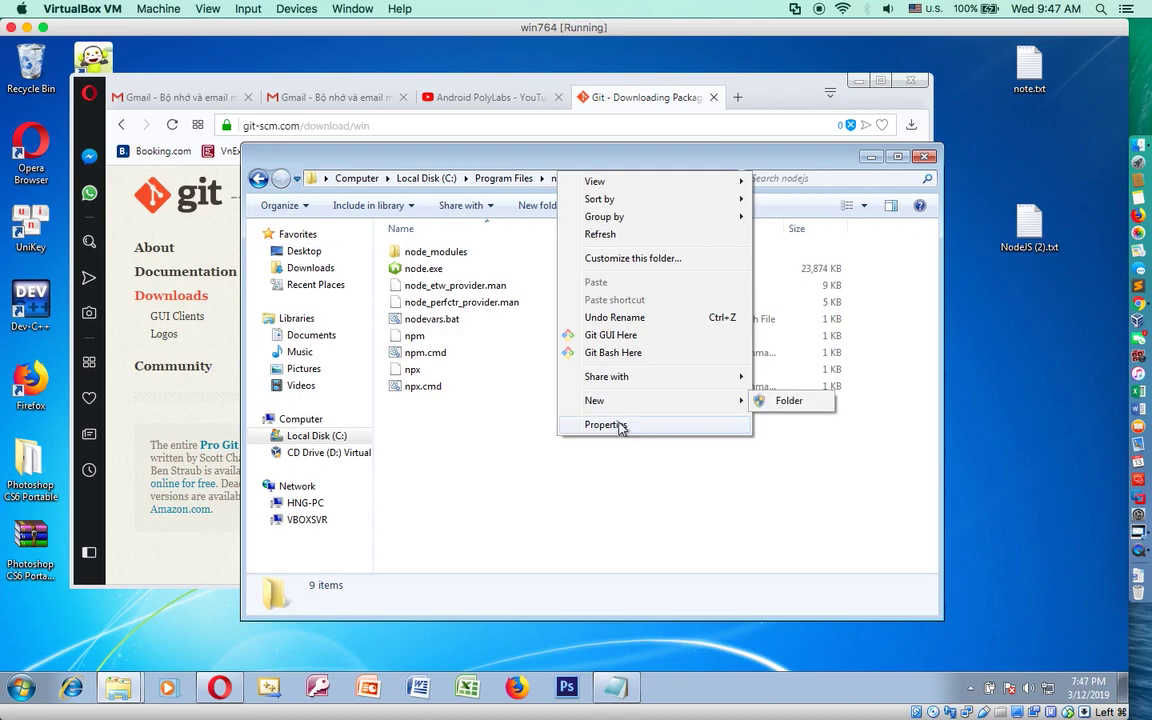
{"action": "left_click", "coordinate": [497, 436]}
{"action": "right_click", "coordinate": [497, 436]}
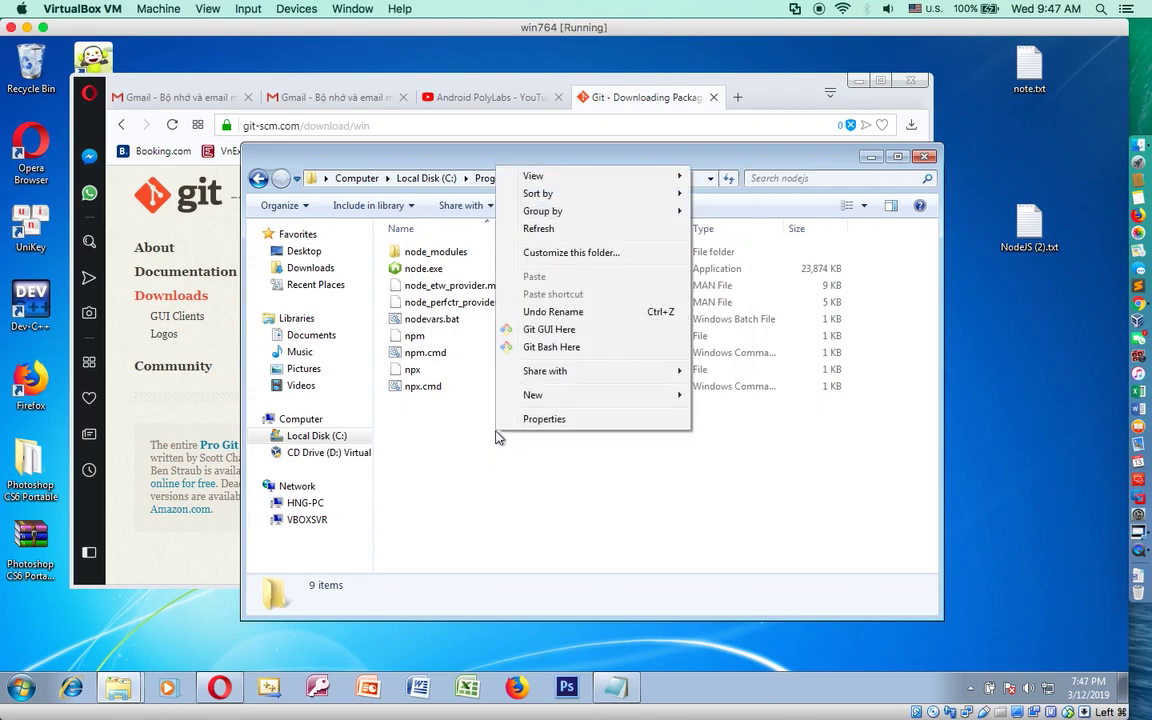
{"action": "left_click", "coordinate": [472, 447]}
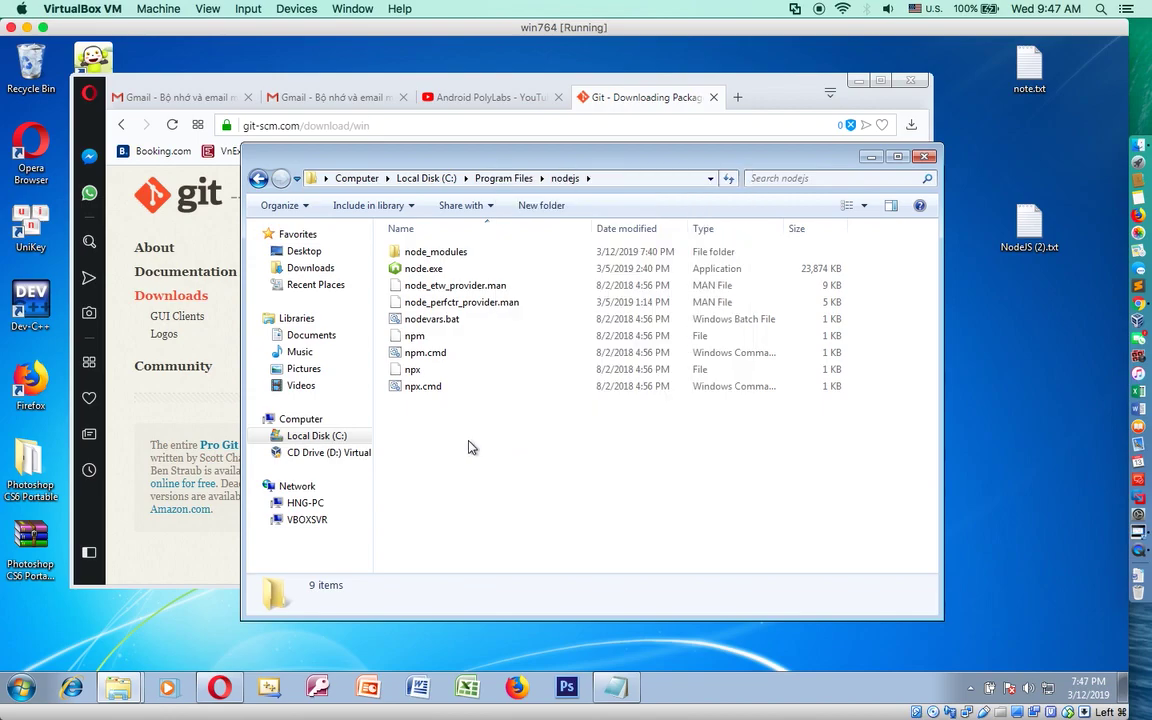
{"action": "right_click", "coordinate": [472, 447]}
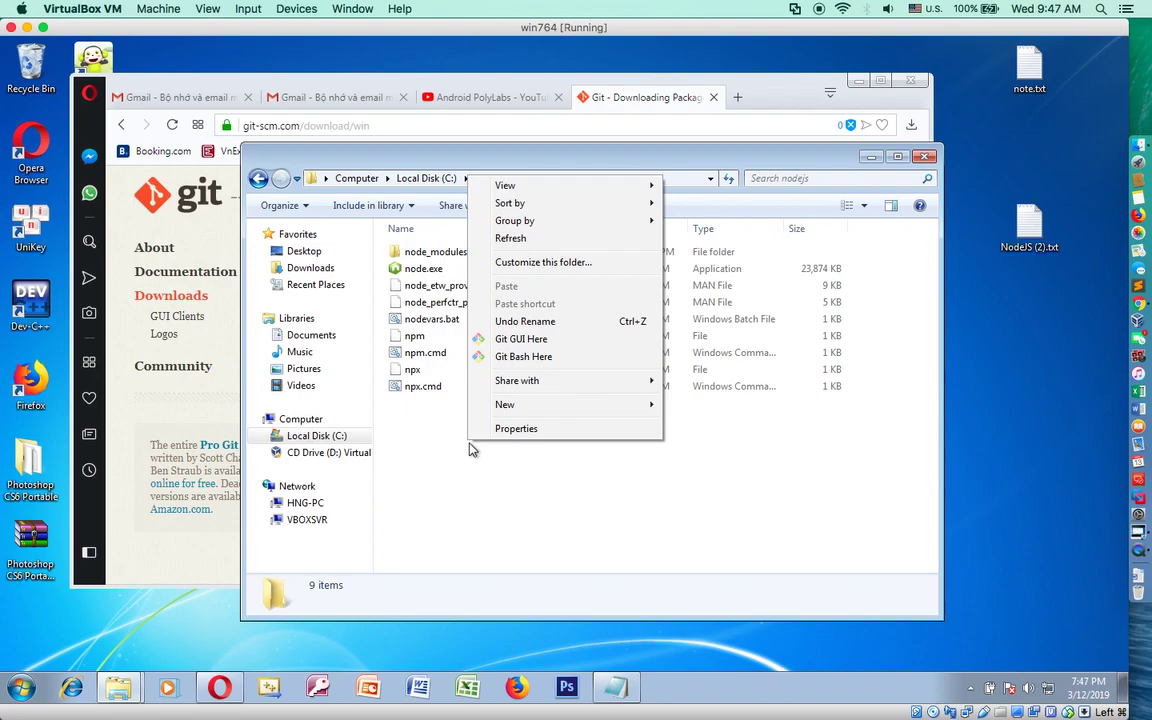
{"action": "left_click", "coordinate": [681, 498]}
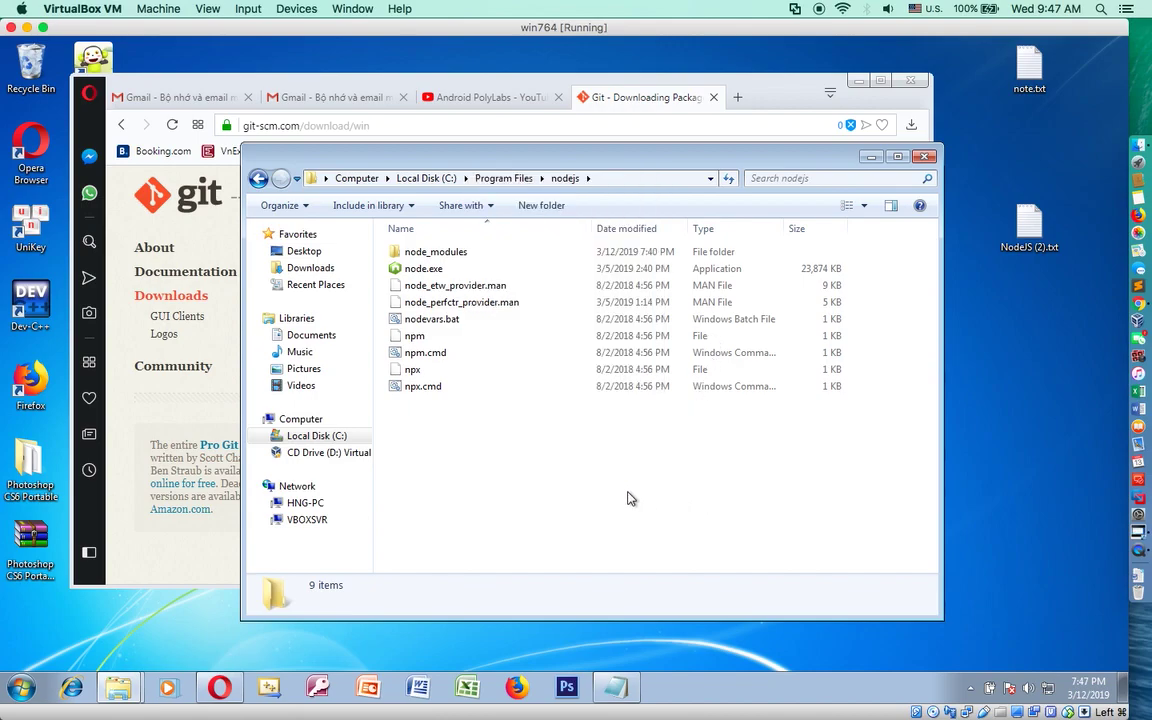
{"action": "right_click", "coordinate": [596, 471]}
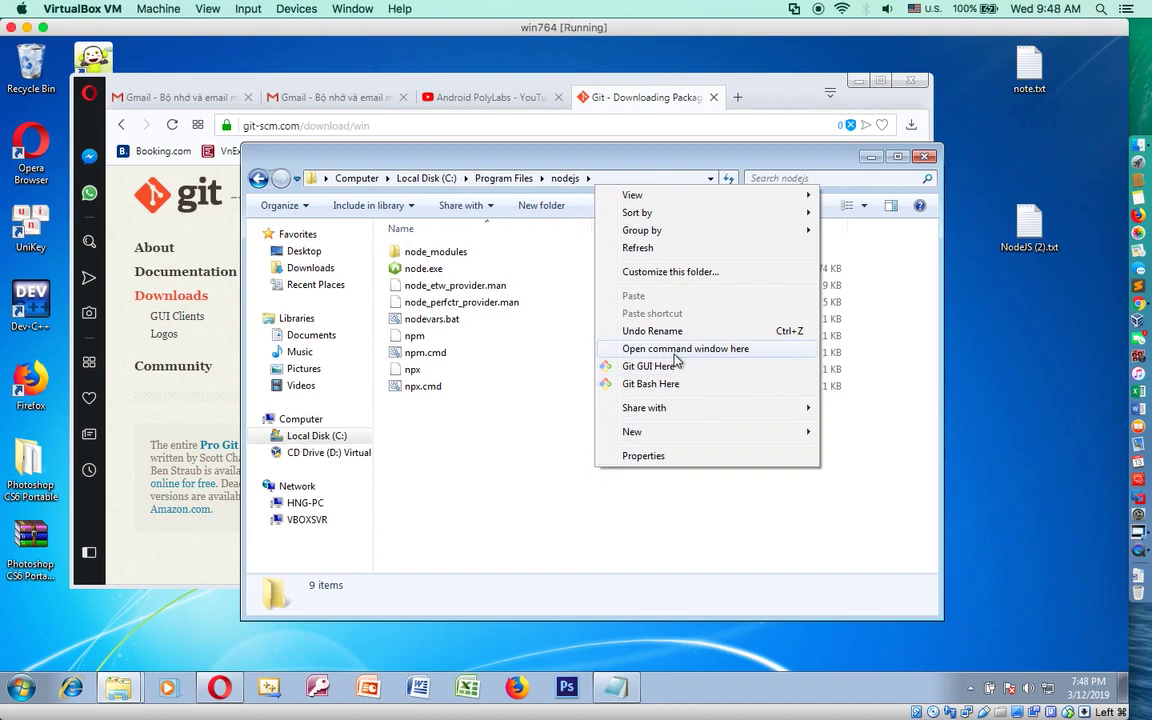
Switch to the NodeJS (2).txt note and add the line "De kiem tra node da cai ok chua ban vao thu muc nodejs,".
{"action": "left_click", "coordinate": [614, 690]}
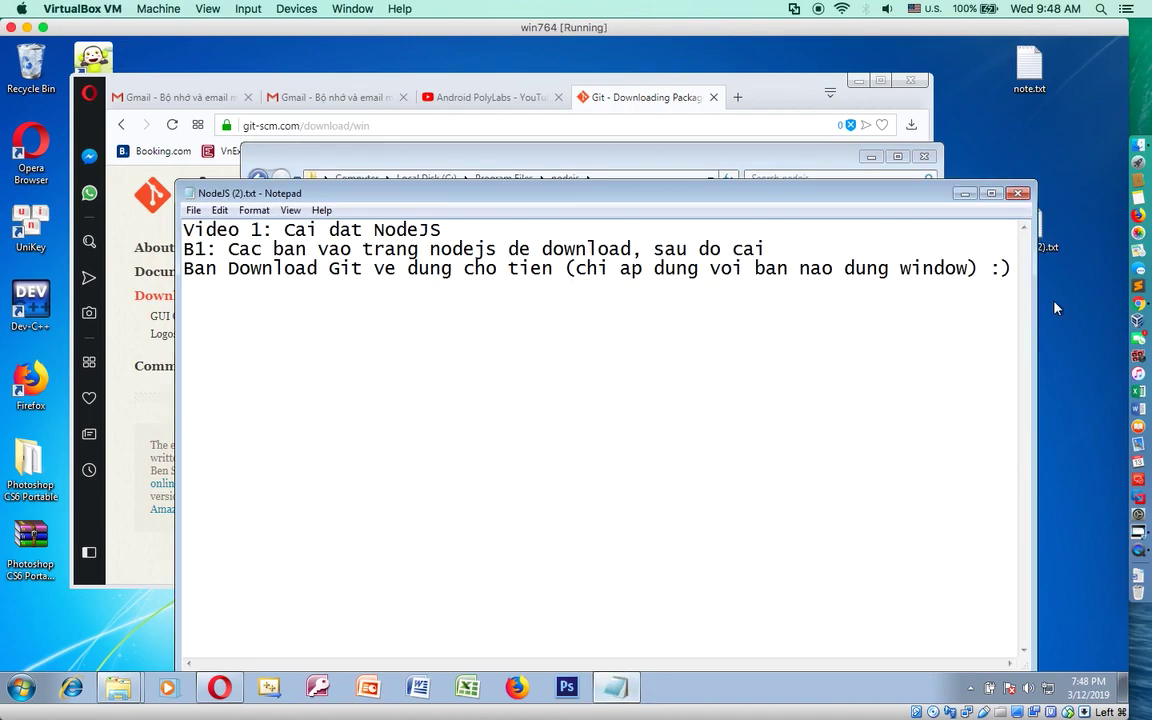
{"action": "key", "text": "Return"}
{"action": "type", "text": "Ban"}
{"action": "key", "text": "BackSpace"}
{"action": "key", "text": "BackSpace"}
{"action": "key", "text": "BackSpace"}
{"action": "type", "text": "De kiem tra no"}
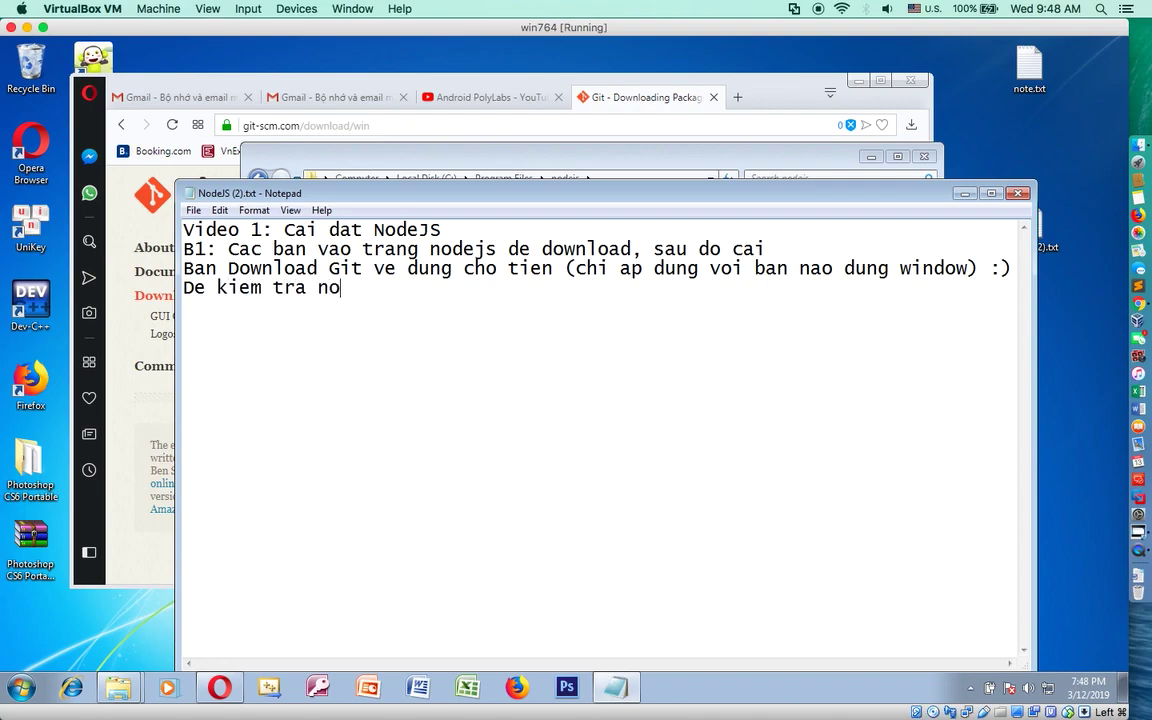
{"action": "type", "text": "de da ca"}
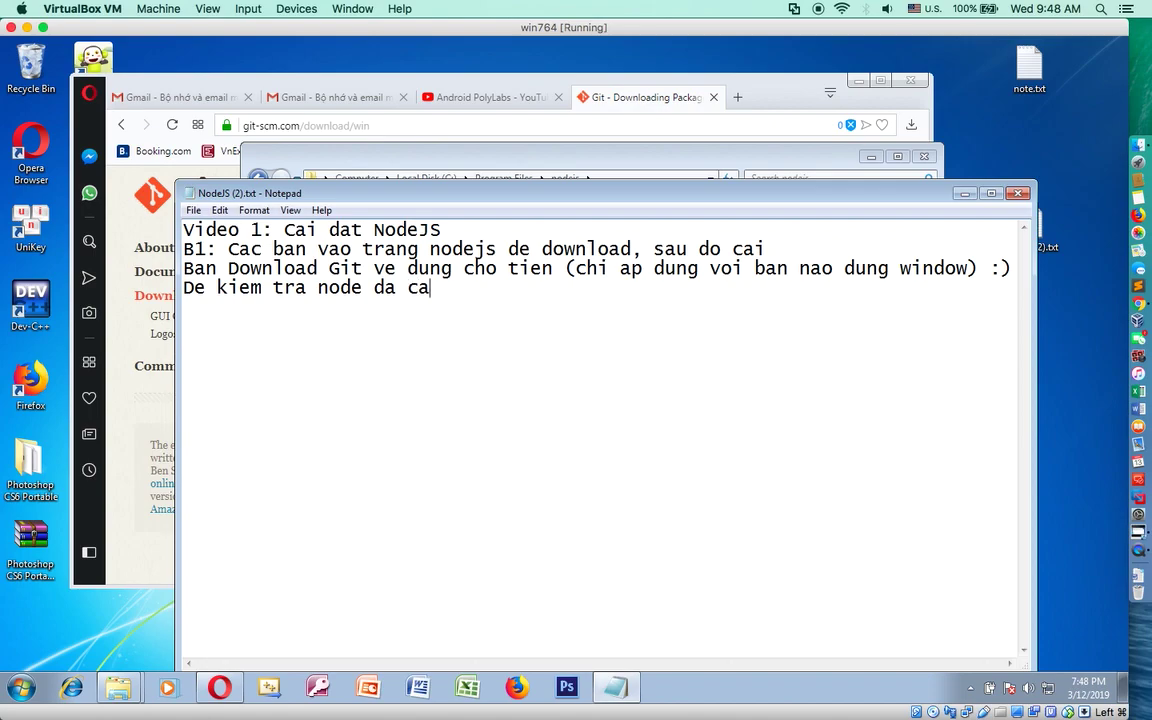
{"action": "type", "text": "i ok chua ban "}
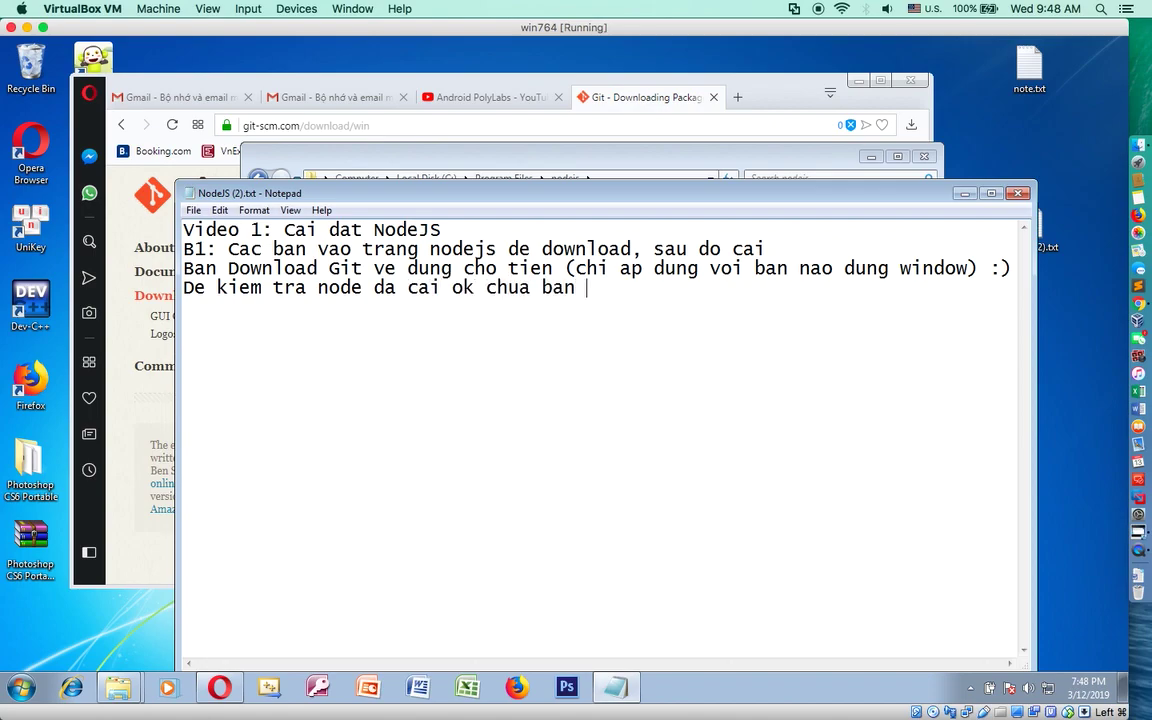
{"action": "type", "text": "vao thu muo"}
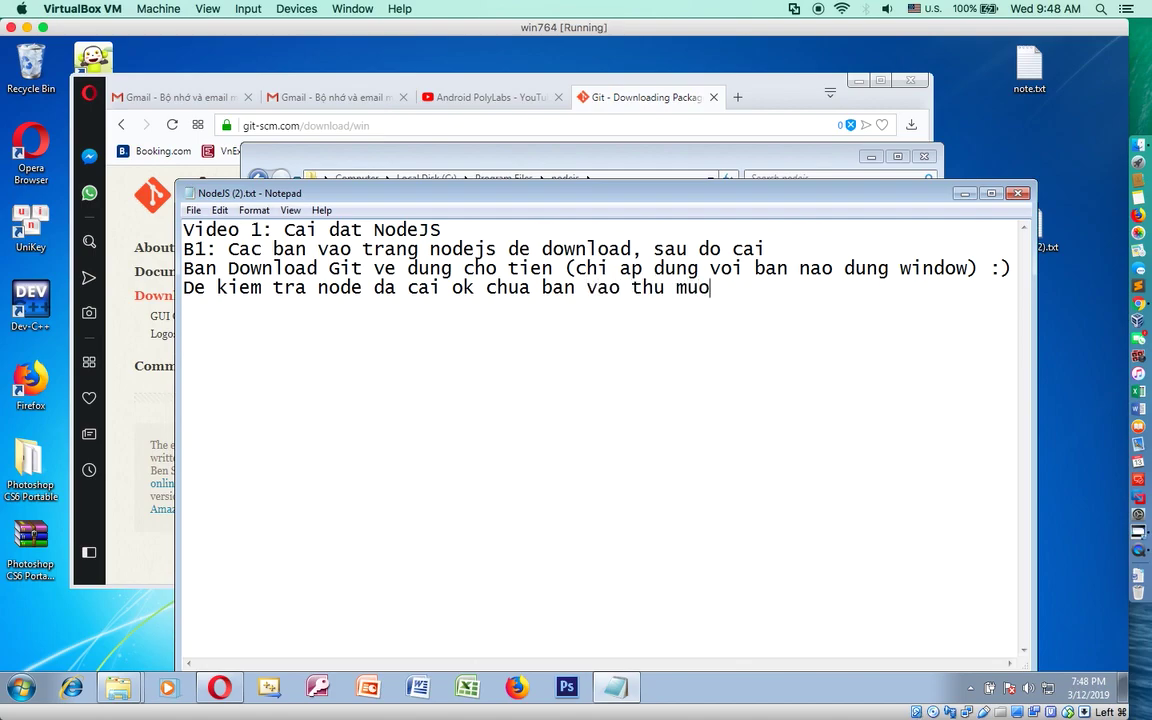
{"action": "key", "text": "BackSpace"}
{"action": "type", "text": "c nodejs"}
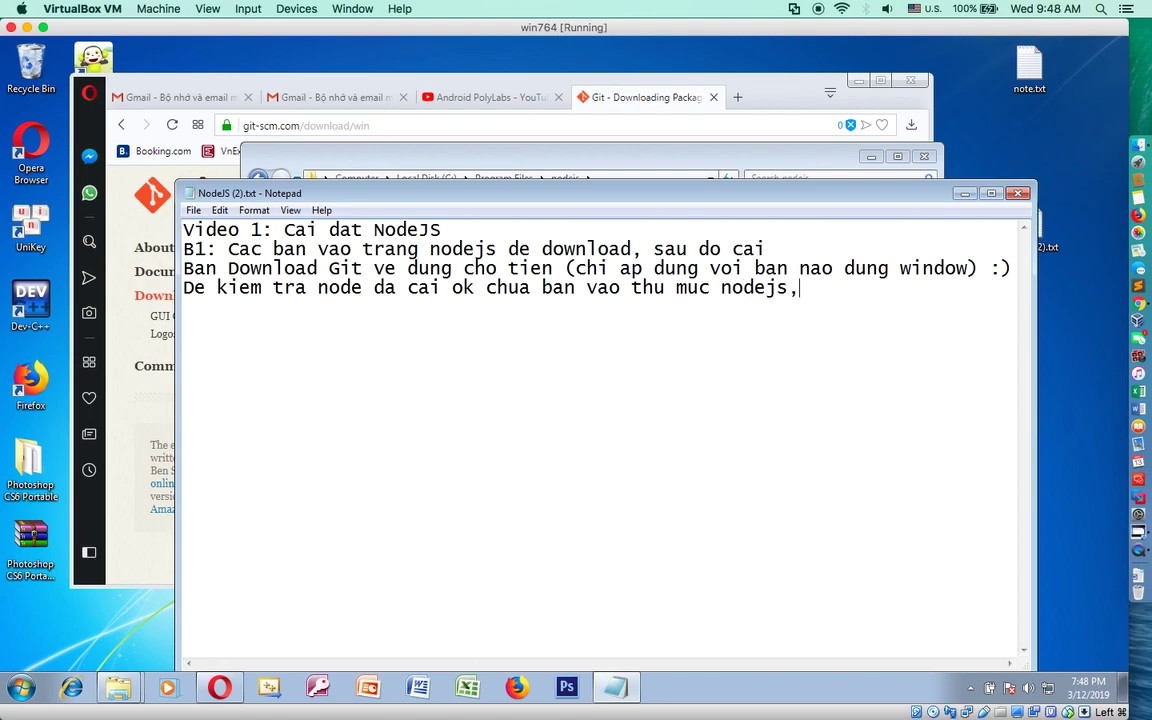
{"action": "type", "text": ","}
Add the line "Sau do an ctrl+shift va nhan chuot phai" to the note and minimize it.
{"action": "key", "text": "Return"}
{"action": "type", "text": "Sau do an ctrl"}
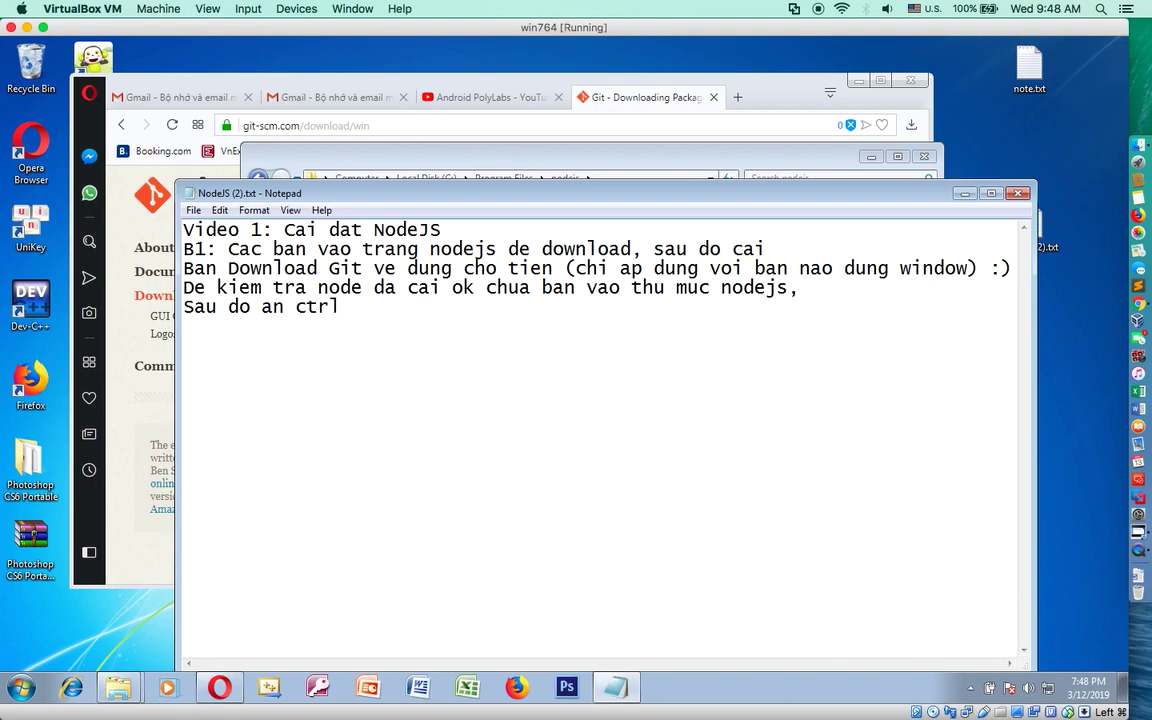
{"action": "type", "text": "+shift va nhan c"}
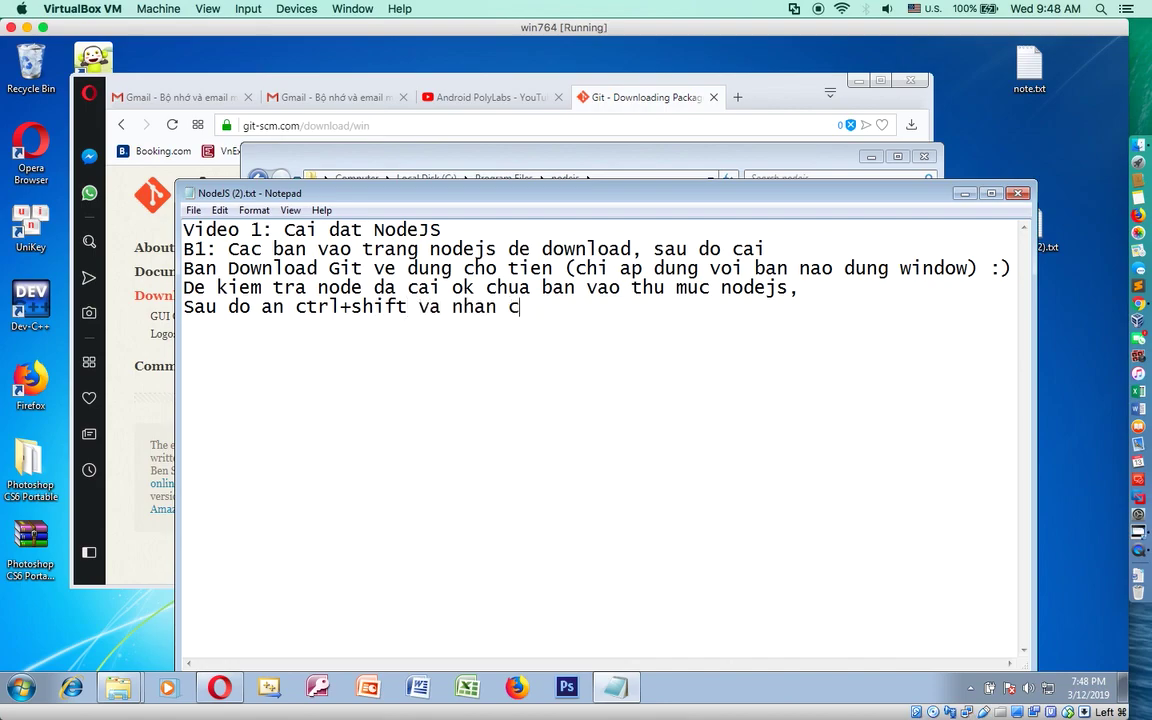
{"action": "type", "text": "huot phai"}
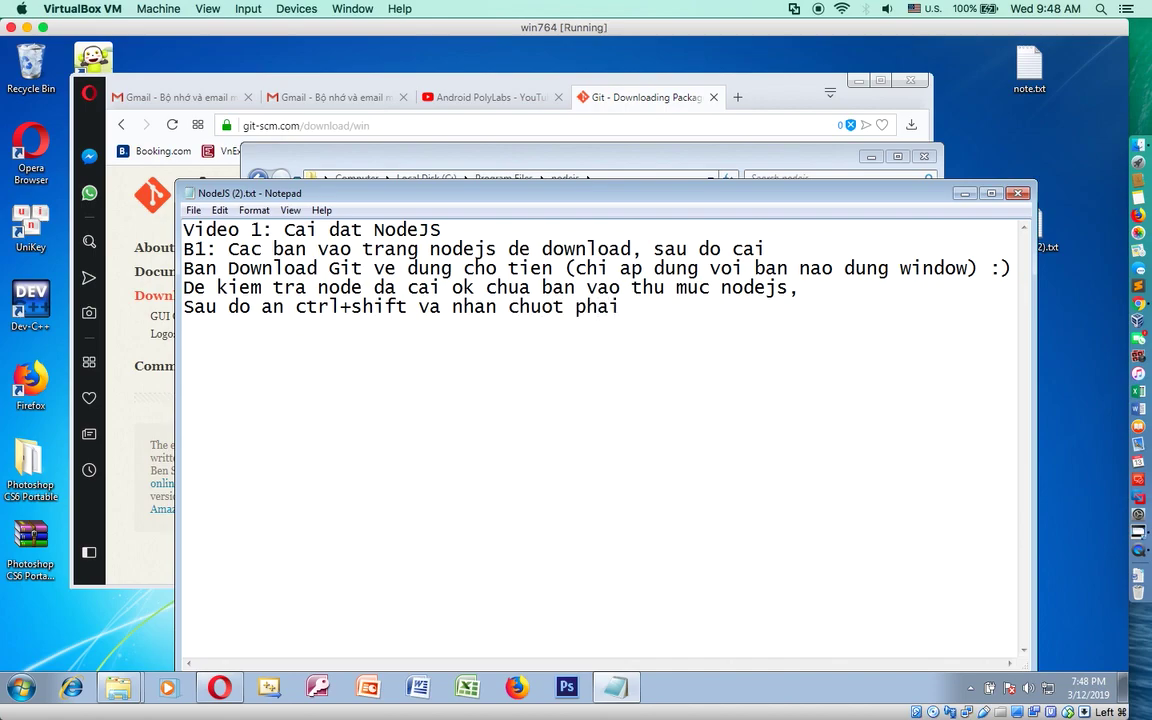
{"action": "left_click", "coordinate": [964, 193]}
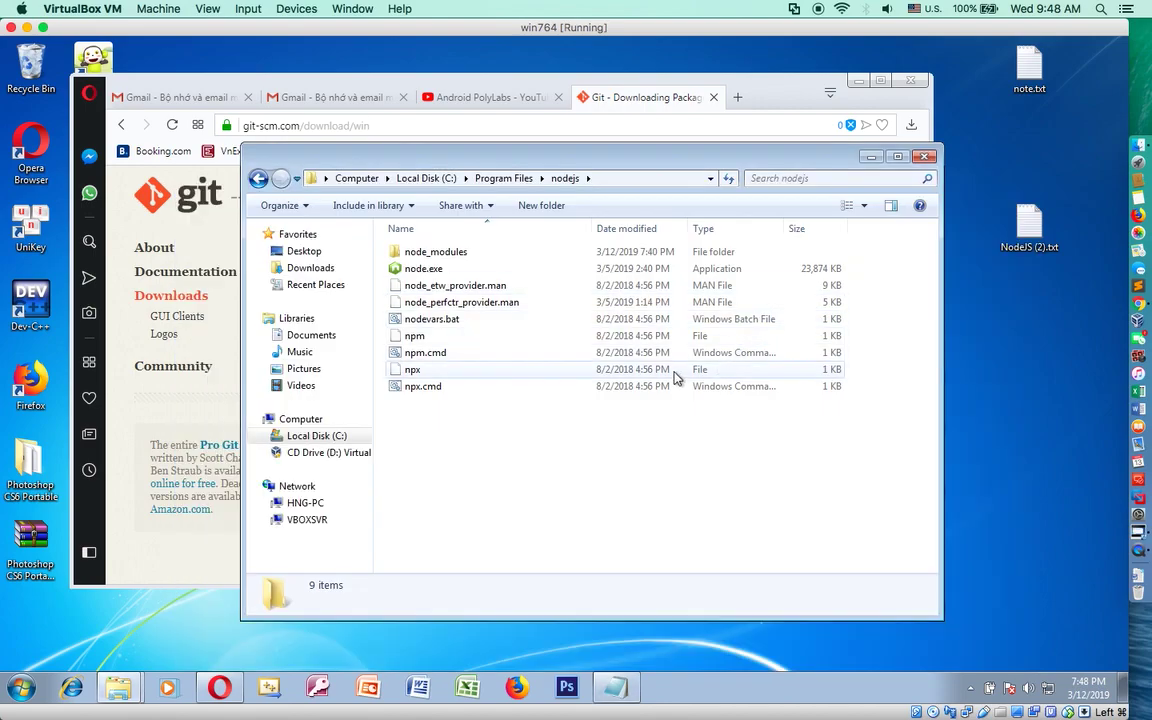
Open a command window in the nodejs folder, move it clear of the file list and run node.
{"action": "right_click", "coordinate": [549, 453]}
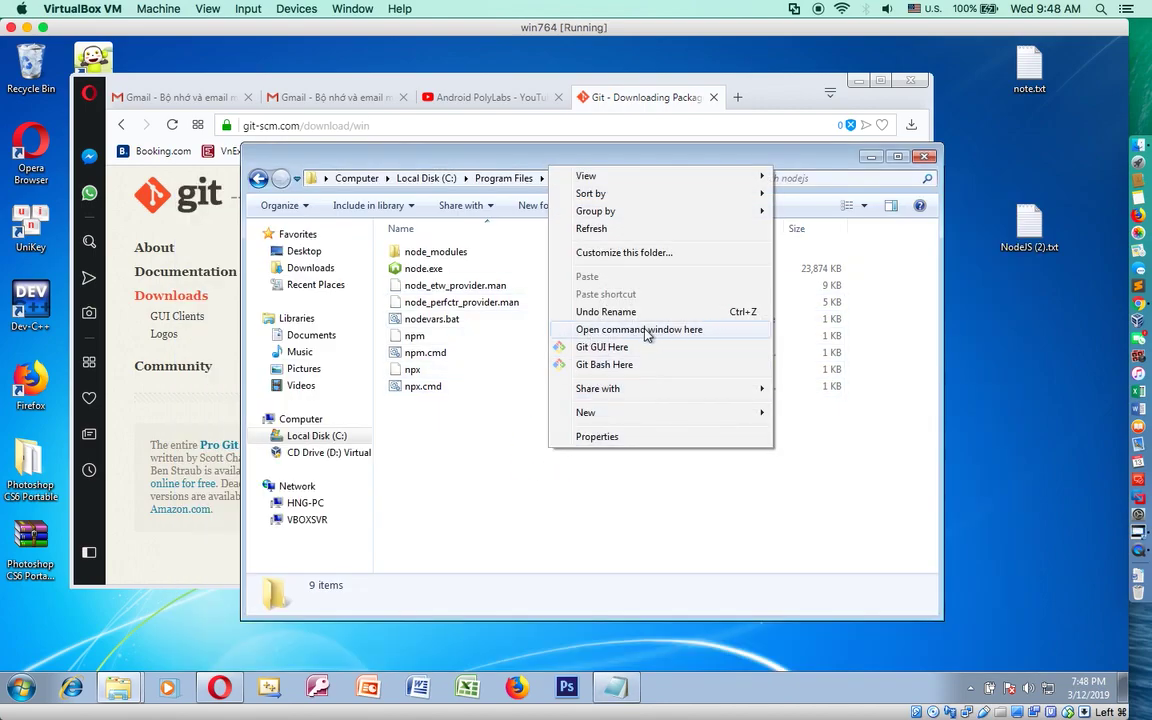
{"action": "left_click", "coordinate": [614, 329]}
{"action": "left_click_drag", "start_coordinate": [312, 71], "coordinate": [797, 339]}
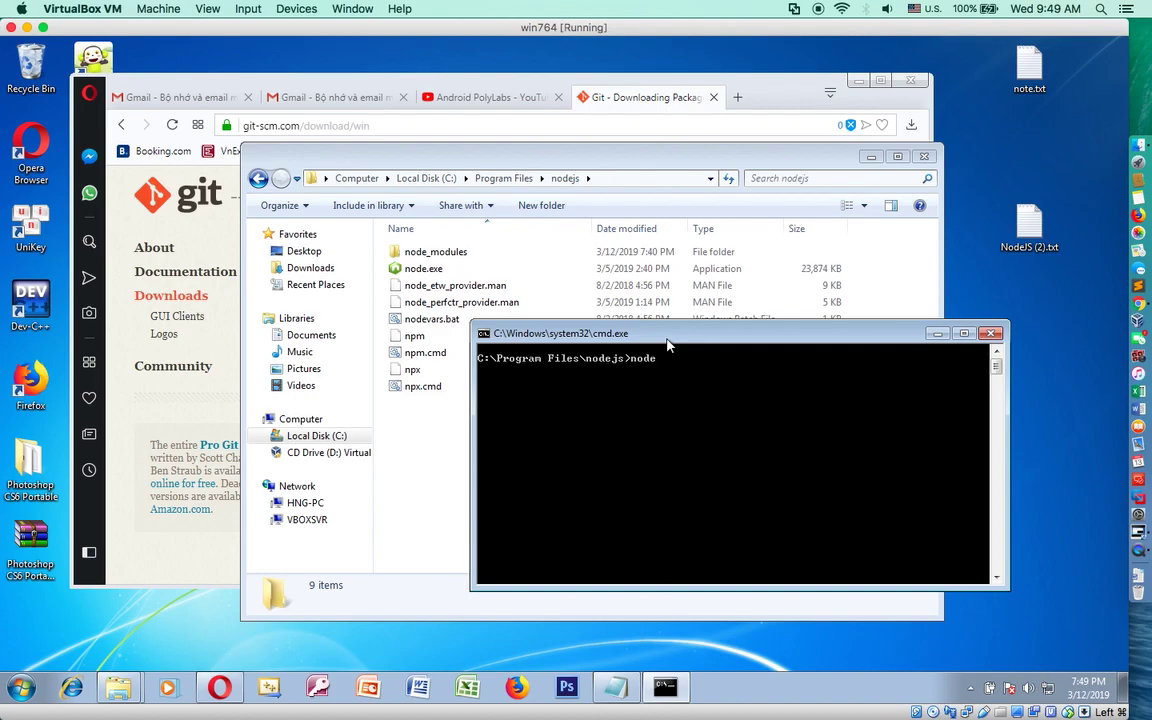
{"action": "type", "text": "node"}
{"action": "key", "text": "Return"}
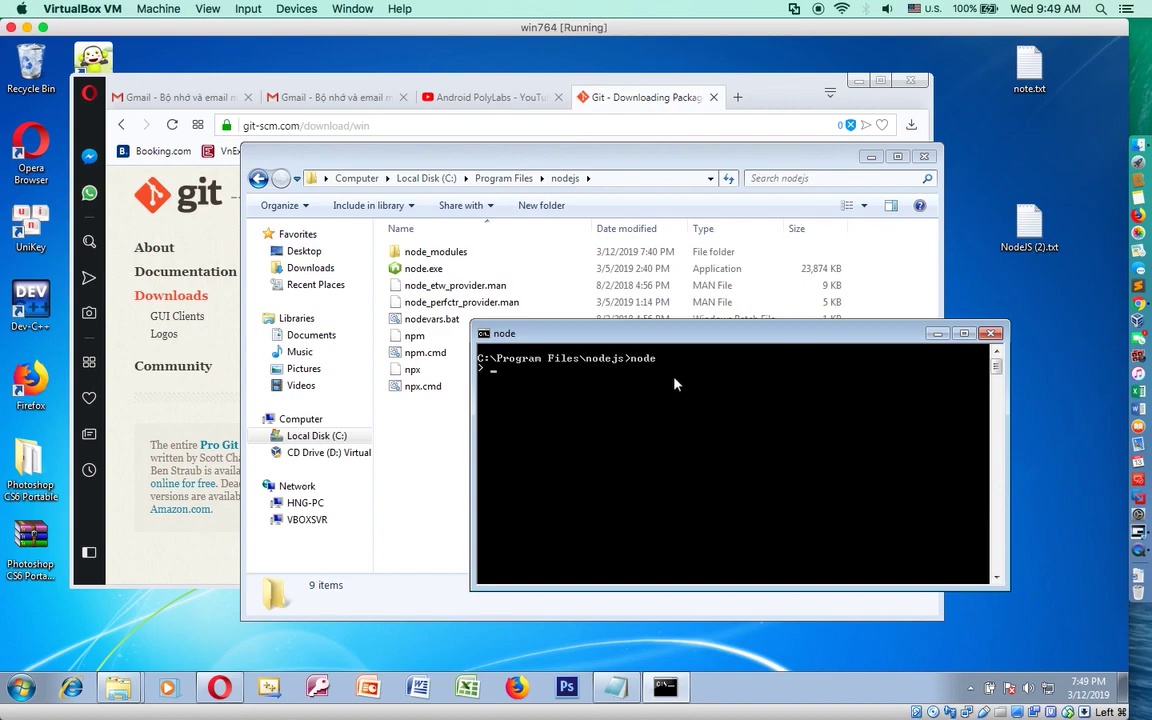
Exit the running node session and return to the nodejs folder's command prompt, declining the switch to Scale mode.
{"action": "key", "text": "super+c"}
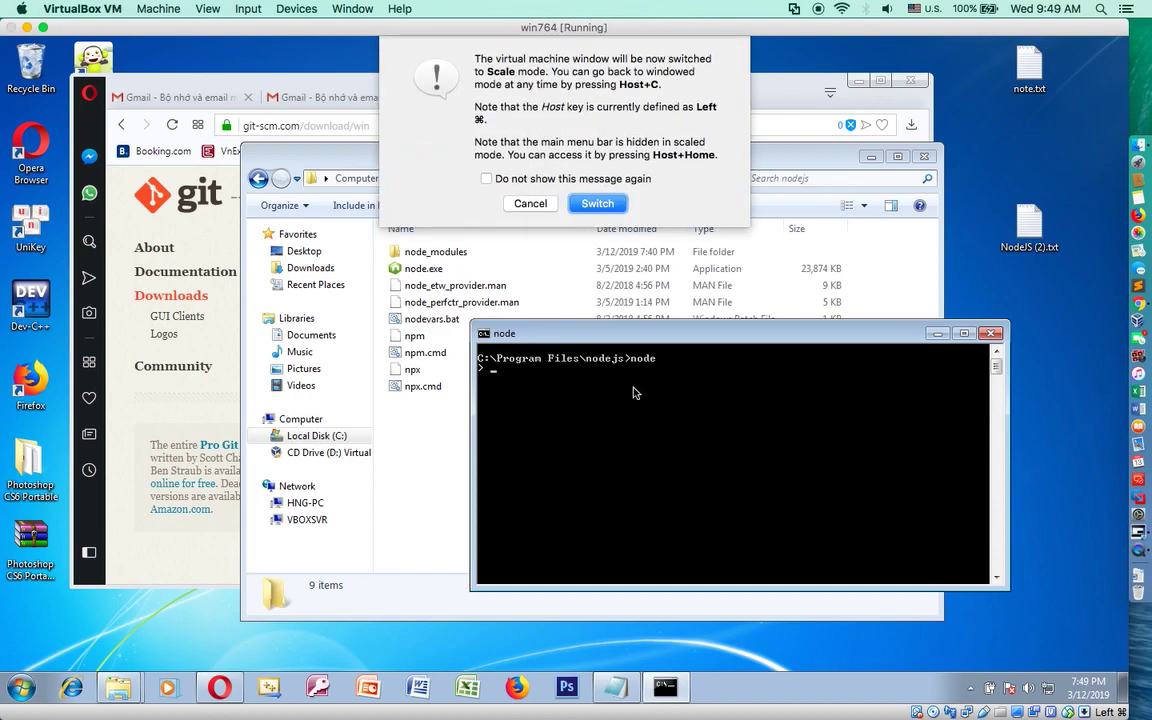
{"action": "left_click", "coordinate": [540, 205]}
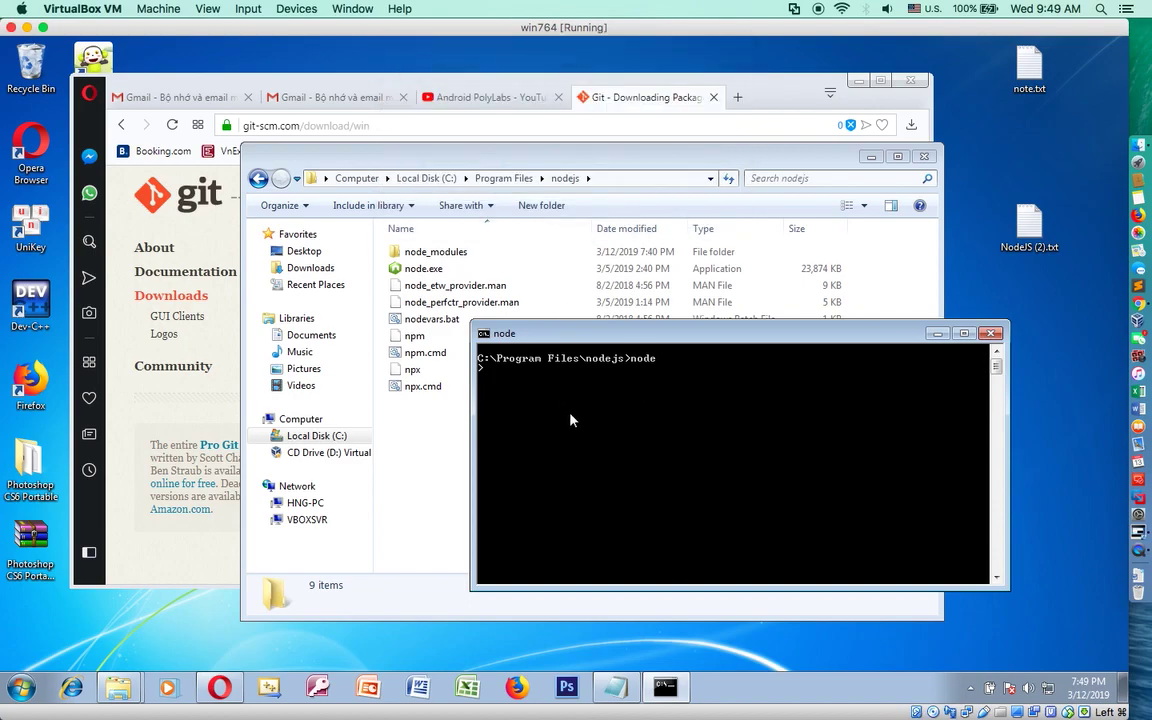
{"action": "key", "text": "ctrl+c"}
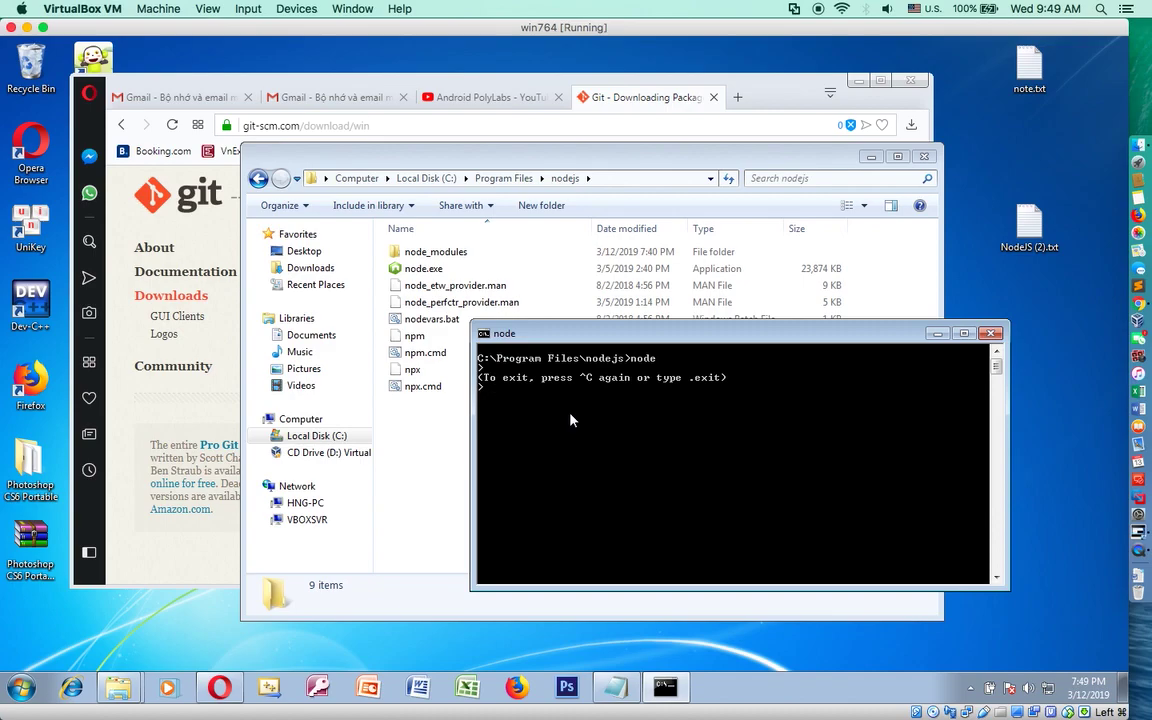
{"action": "key", "text": "ctrl+c"}
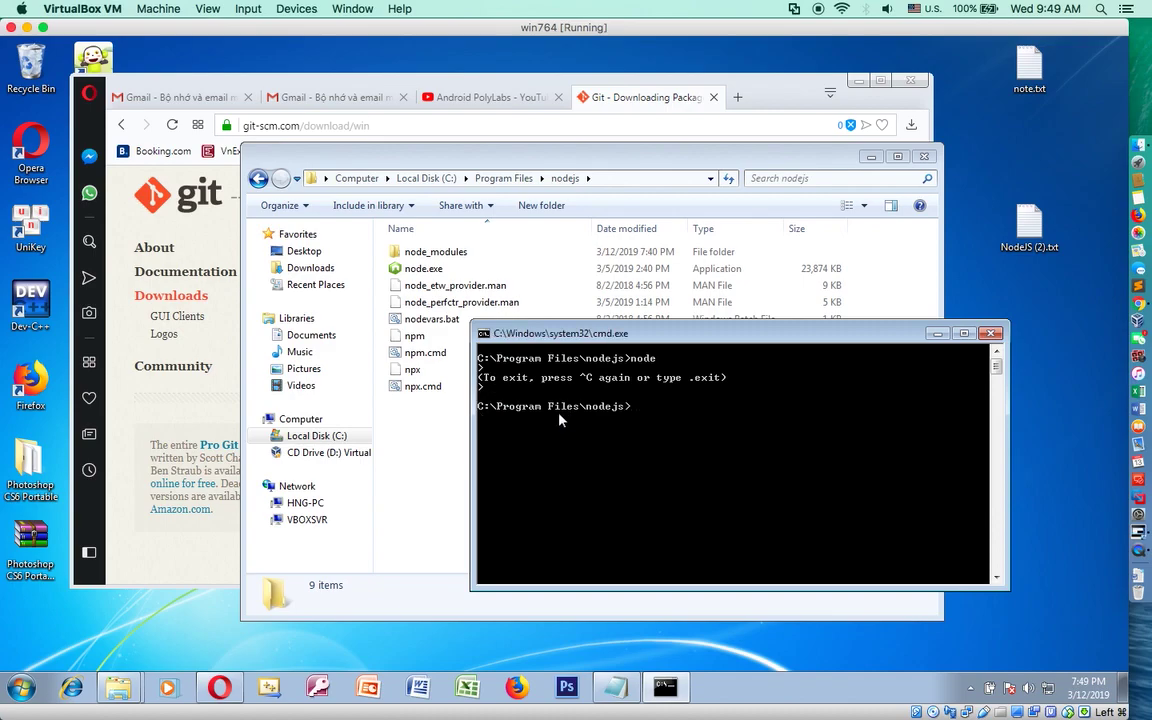
Switch to the NodeJS (2).txt note, end its last line with a period, and add "Lam nhu vay de kiem tra xem node da cai thanh cong chua cac ban nhe:)".
{"action": "left_click", "coordinate": [425, 465]}
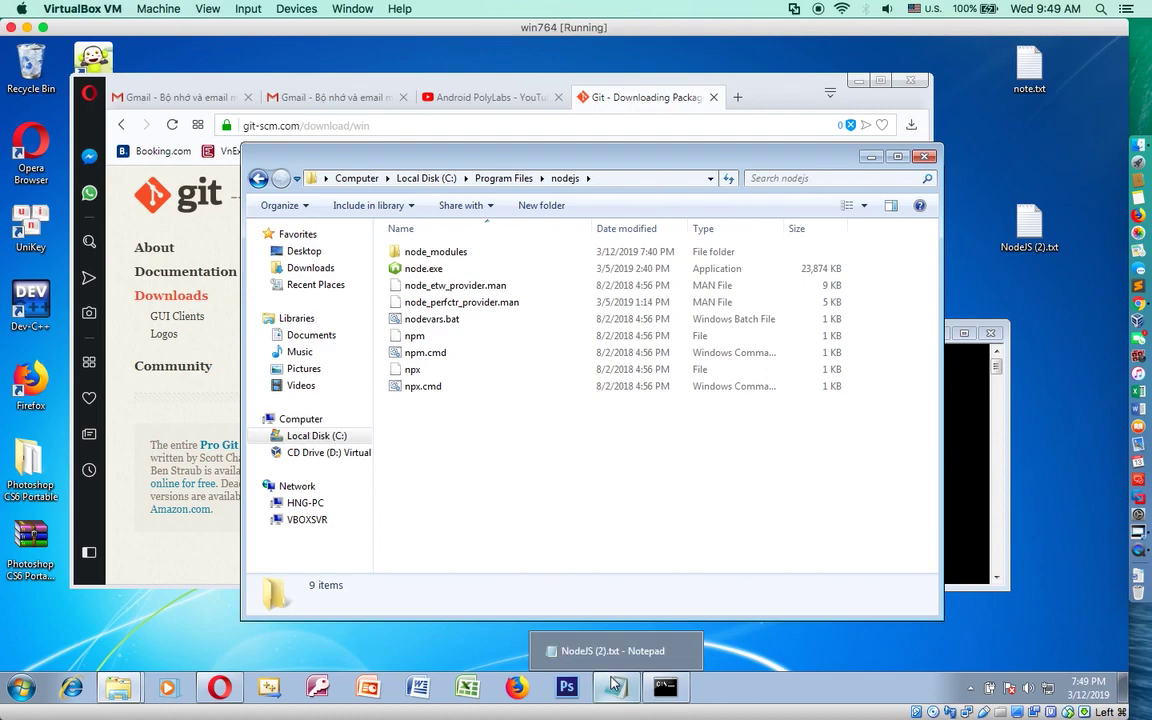
{"action": "left_click", "coordinate": [969, 412]}
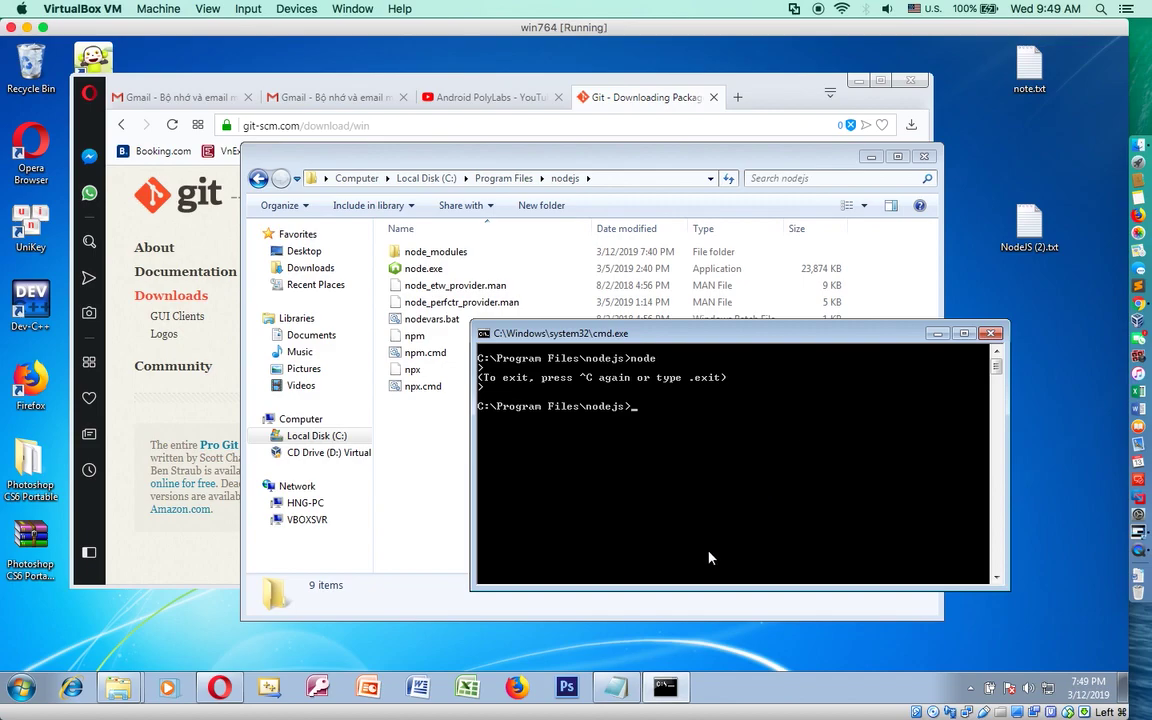
{"action": "key", "text": "alt+Tab"}
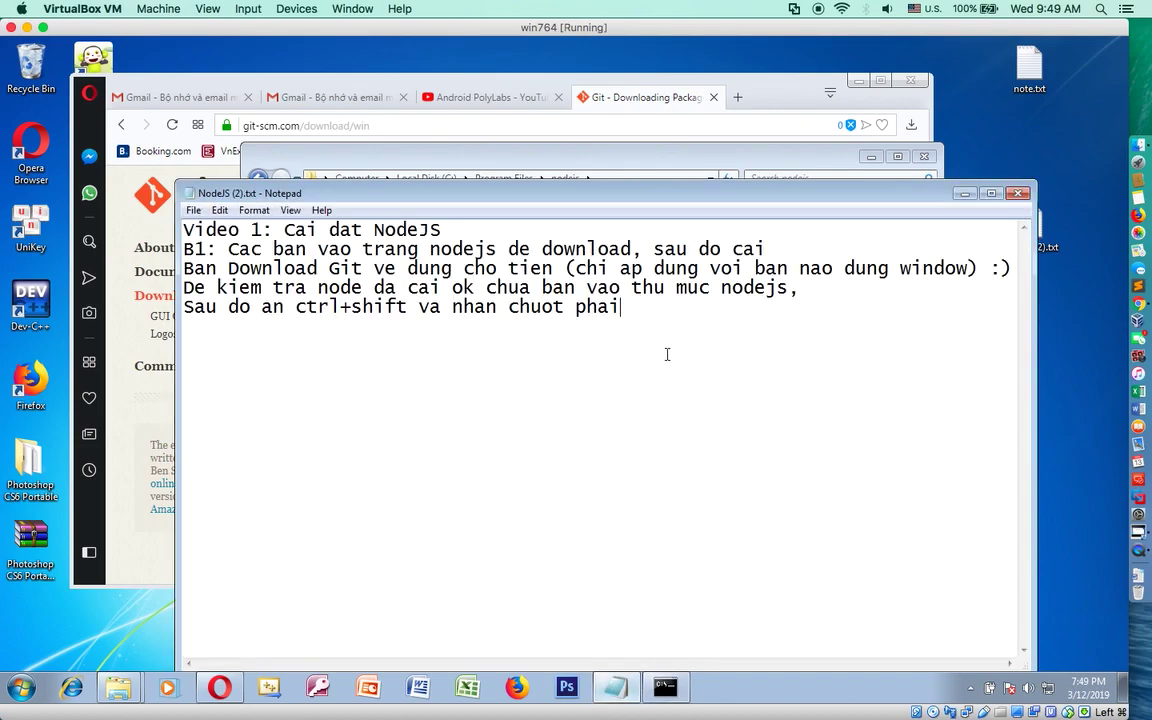
{"action": "type", "text": ". "}
{"action": "type", "text": "Lam nhu"}
{"action": "type", "text": " vay de"}
{"action": "type", "text": " kiem tra xem"}
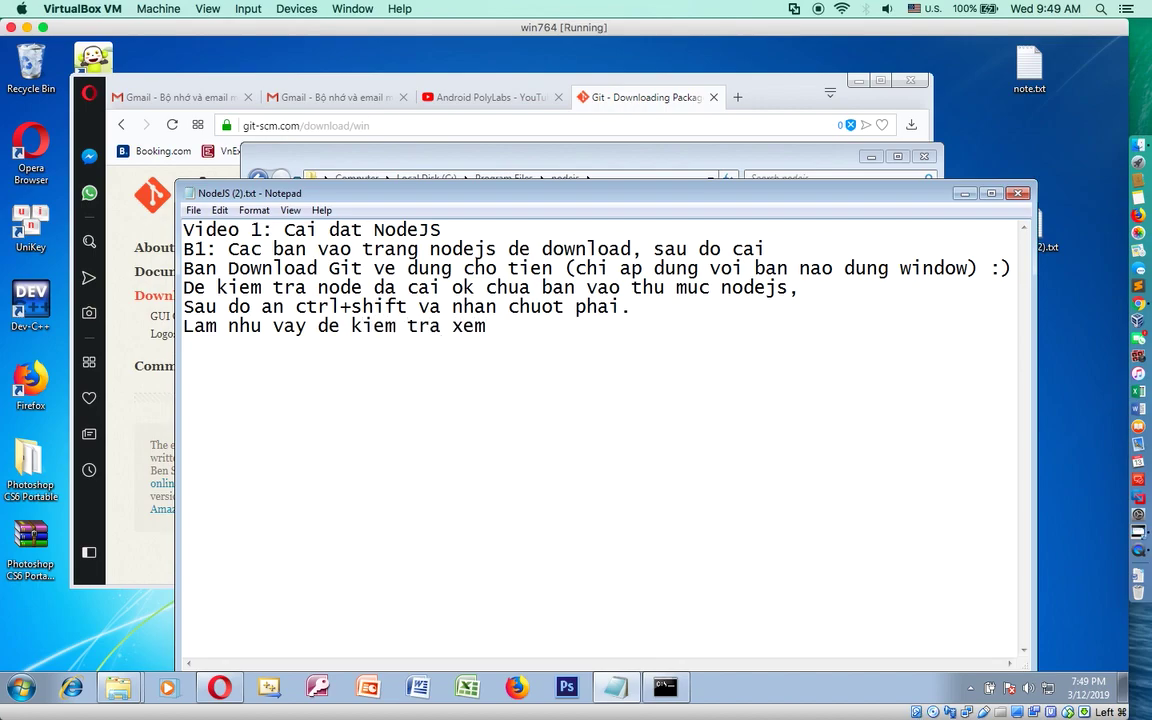
{"action": "type", "text": "node da cai"}
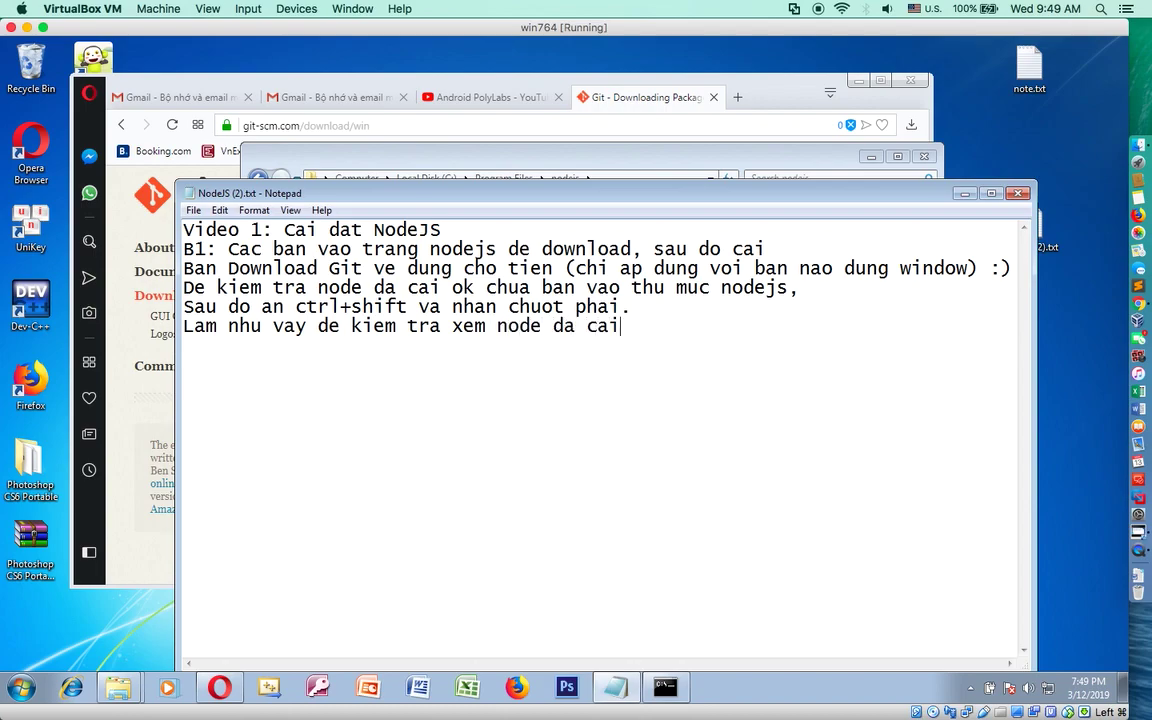
{"action": "type", "text": " thanh cong"}
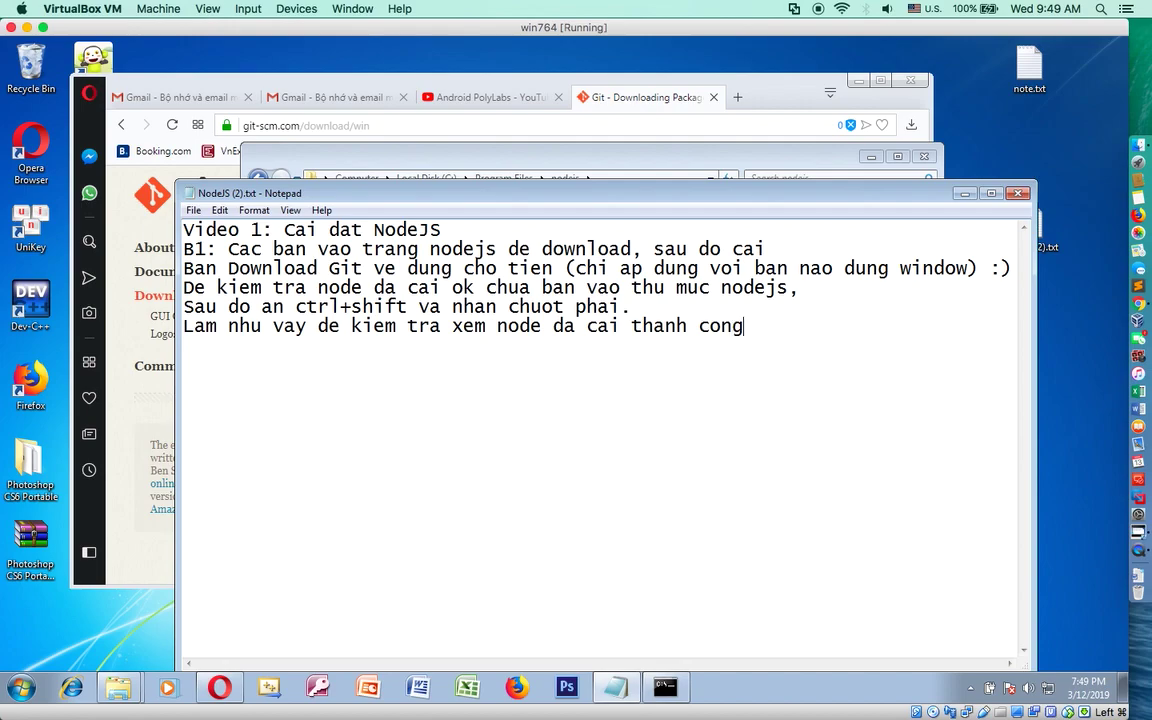
{"action": "type", "text": " chua cac ban n"}
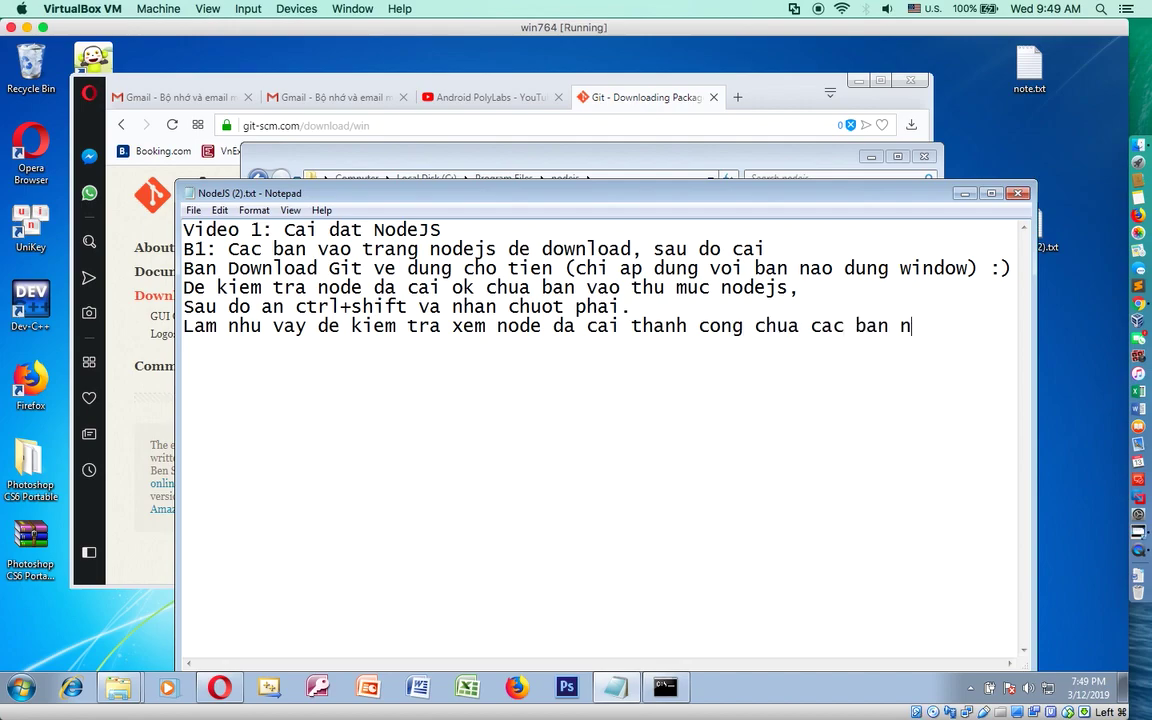
{"action": "type", "text": "he:)"}
Add a "----" separator line and the line "B2: download visual studio code" to the note.
{"action": "key", "text": "Return"}
{"action": "type", "text": "----"}
{"action": "left_click_drag", "start_coordinate": [957, 326], "coordinate": [178, 268]}
{"action": "left_click", "coordinate": [199, 341]}
{"action": "key", "text": "Return"}
{"action": "type", "text": "B2: do"}
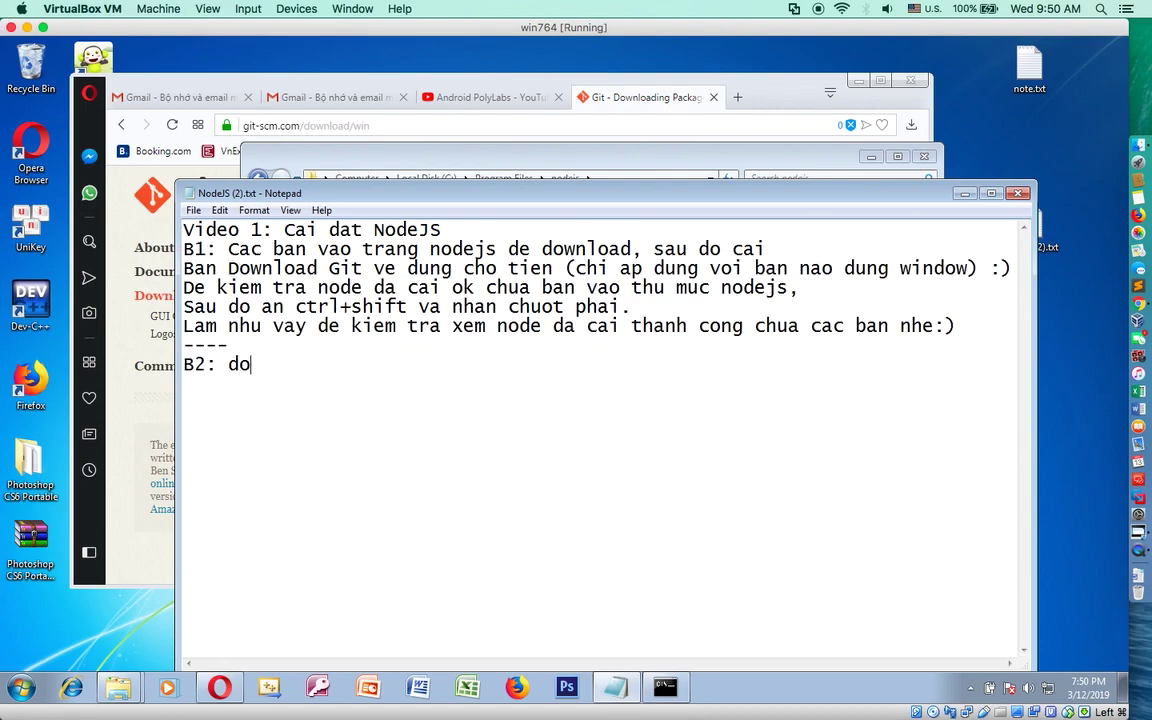
{"action": "type", "text": "wnload vis"}
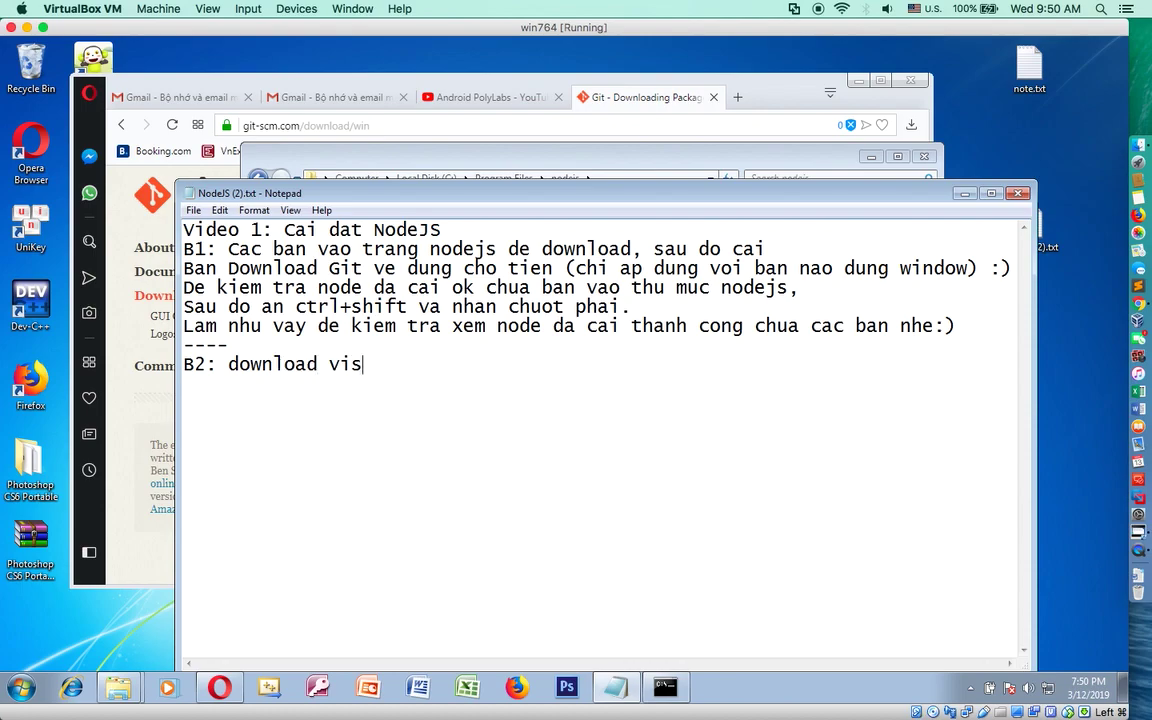
{"action": "type", "text": "ual studio code"}
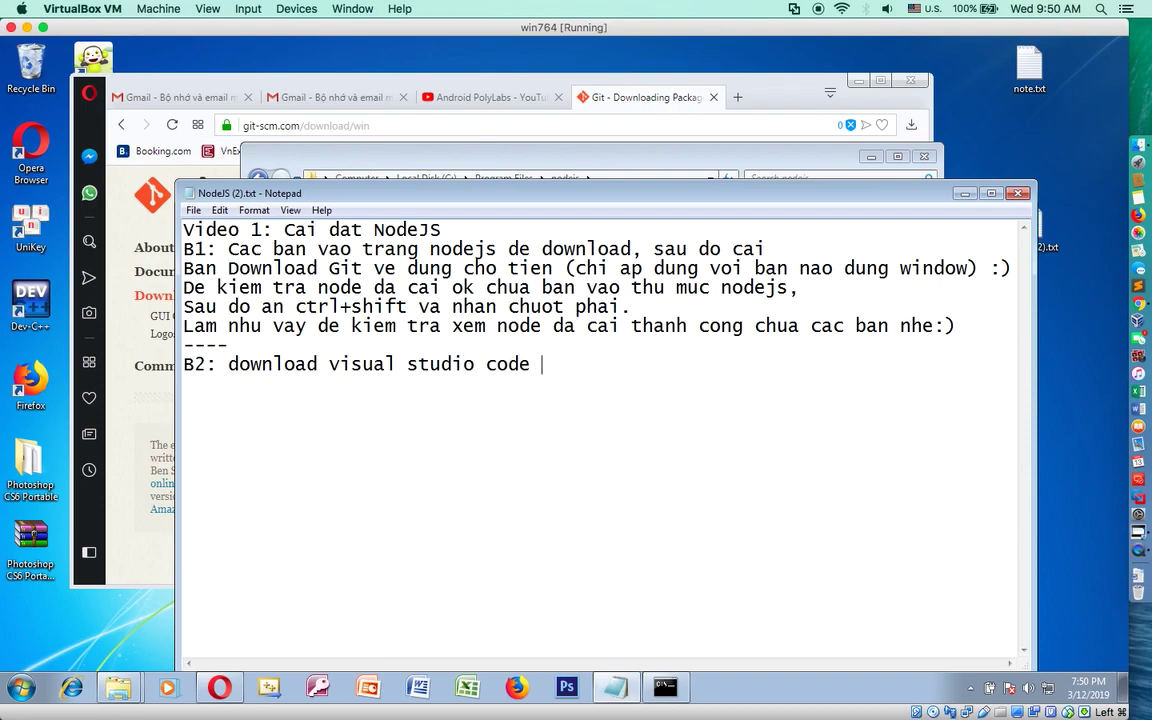
Switch to the Opera browser and search Google for "visual studio code" in a new tab.
{"action": "left_click", "coordinate": [609, 92]}
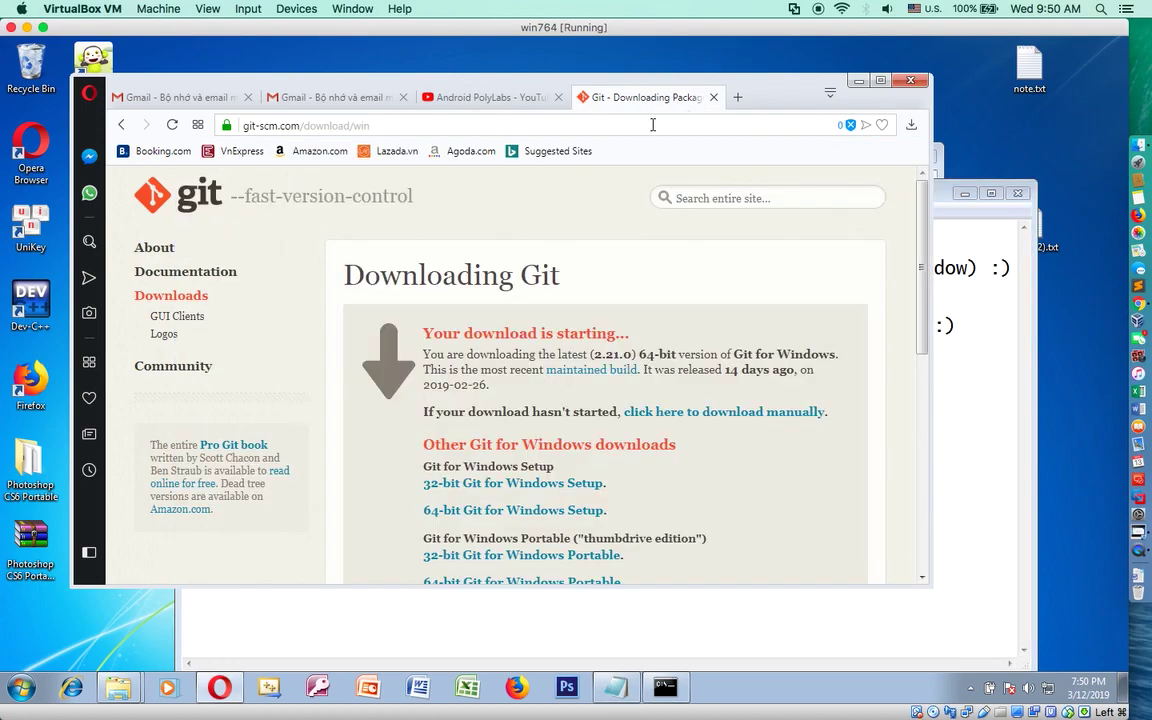
{"action": "left_click", "coordinate": [738, 100]}
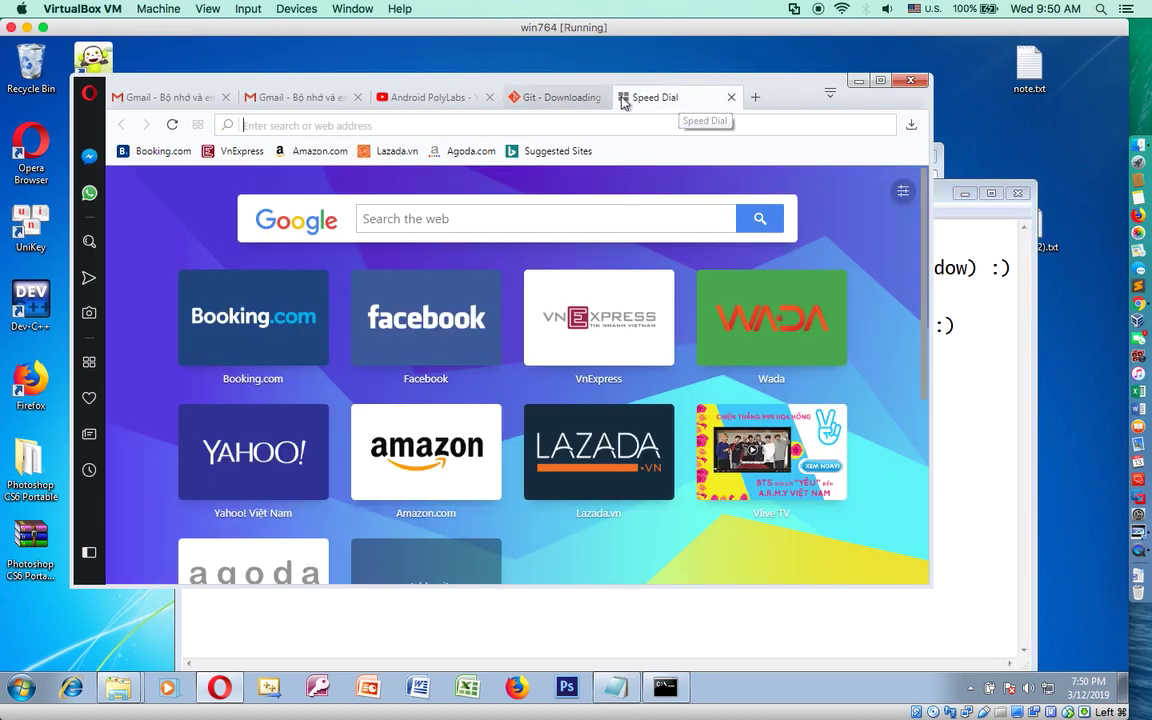
{"action": "left_click", "coordinate": [391, 132]}
{"action": "type", "text": "visu"}
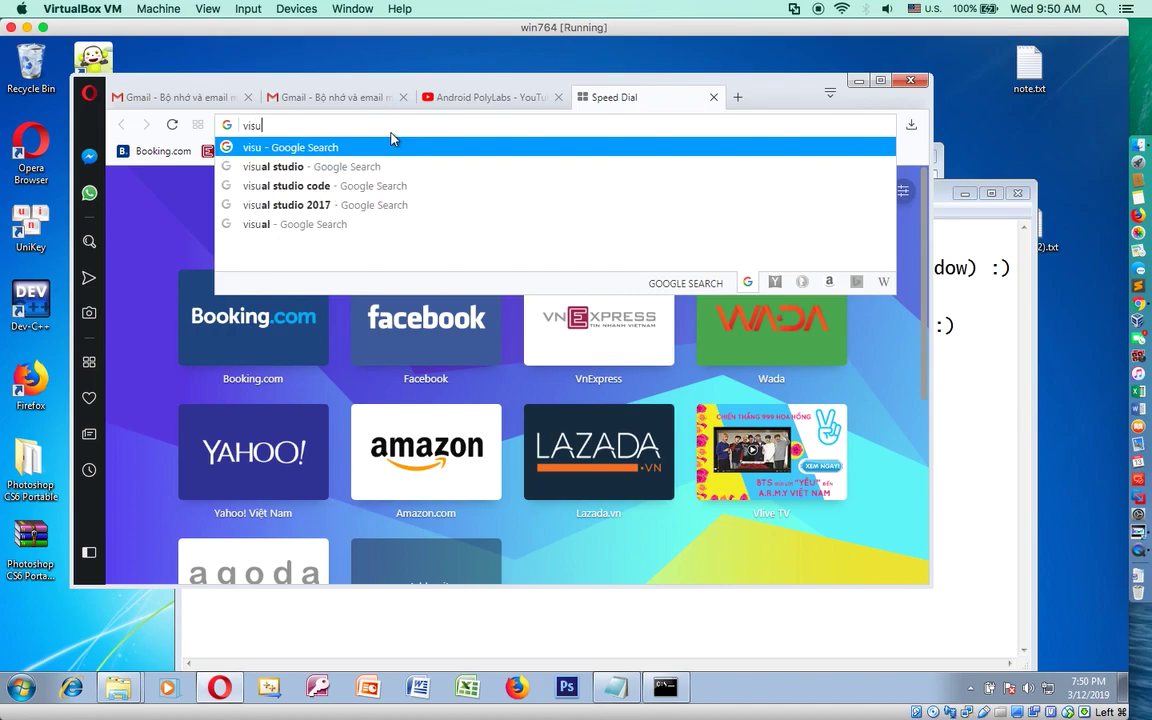
{"action": "key", "text": "Down"}
{"action": "key", "text": "Down"}
{"action": "key", "text": "Return"}
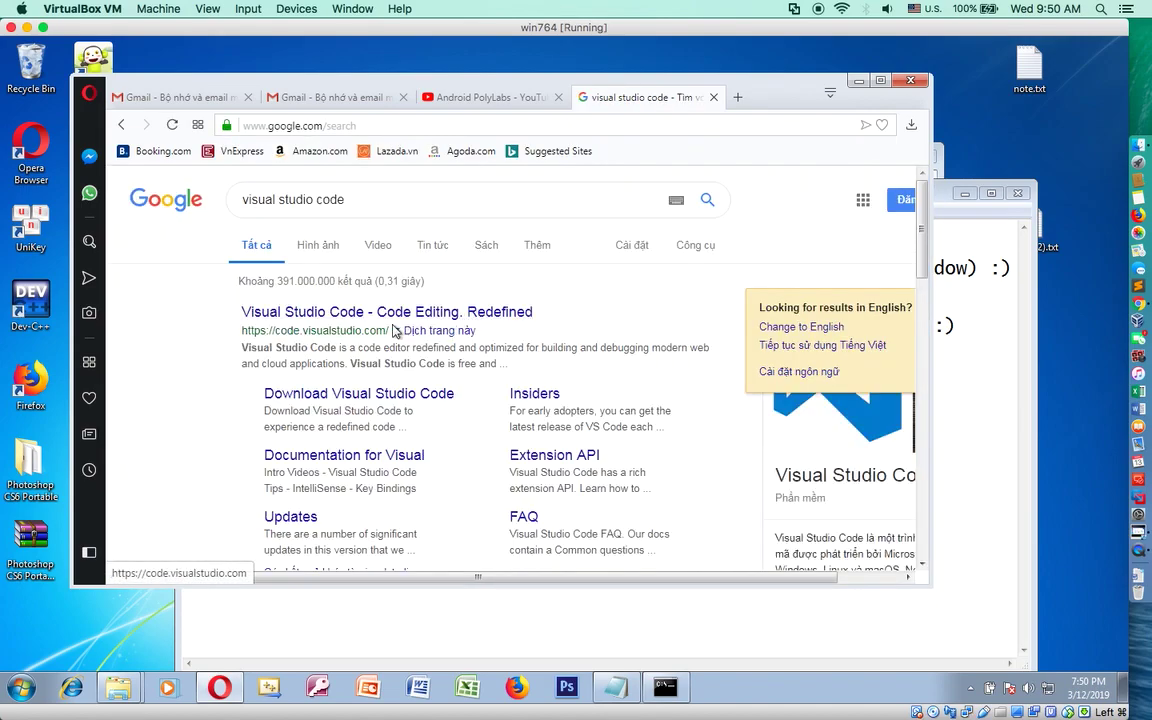
Open the Download Visual Studio Code page from the search results and download the Windows version.
{"action": "left_click", "coordinate": [349, 393]}
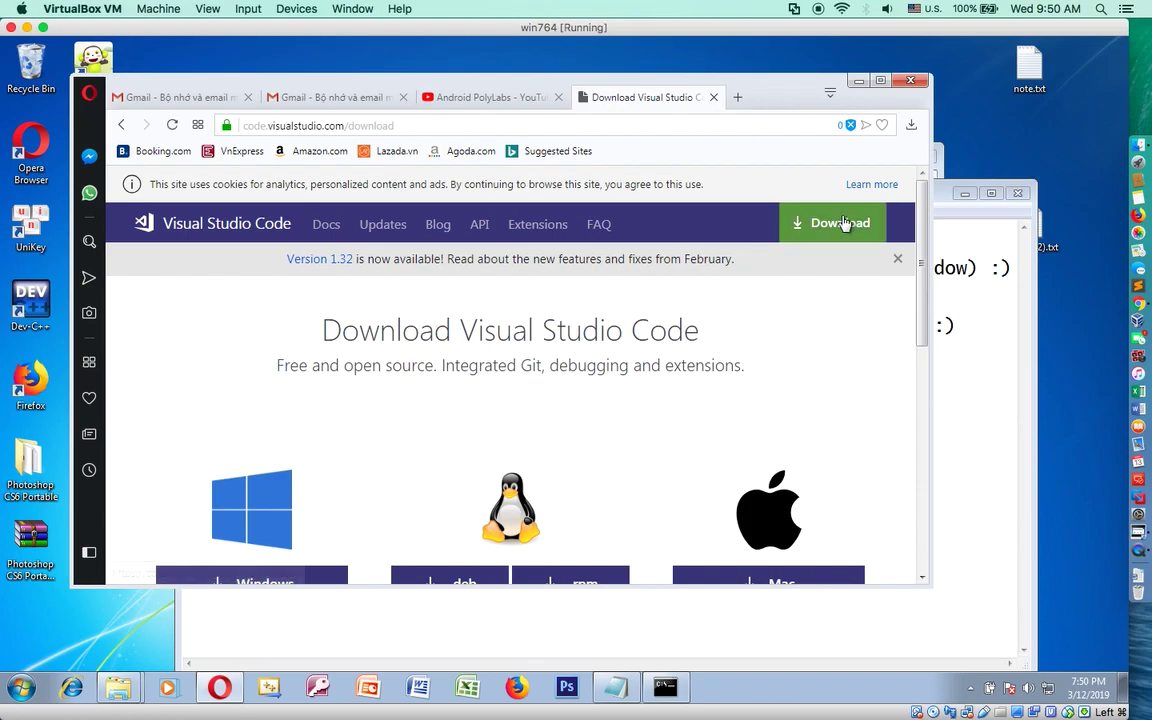
{"action": "left_click", "coordinate": [843, 223]}
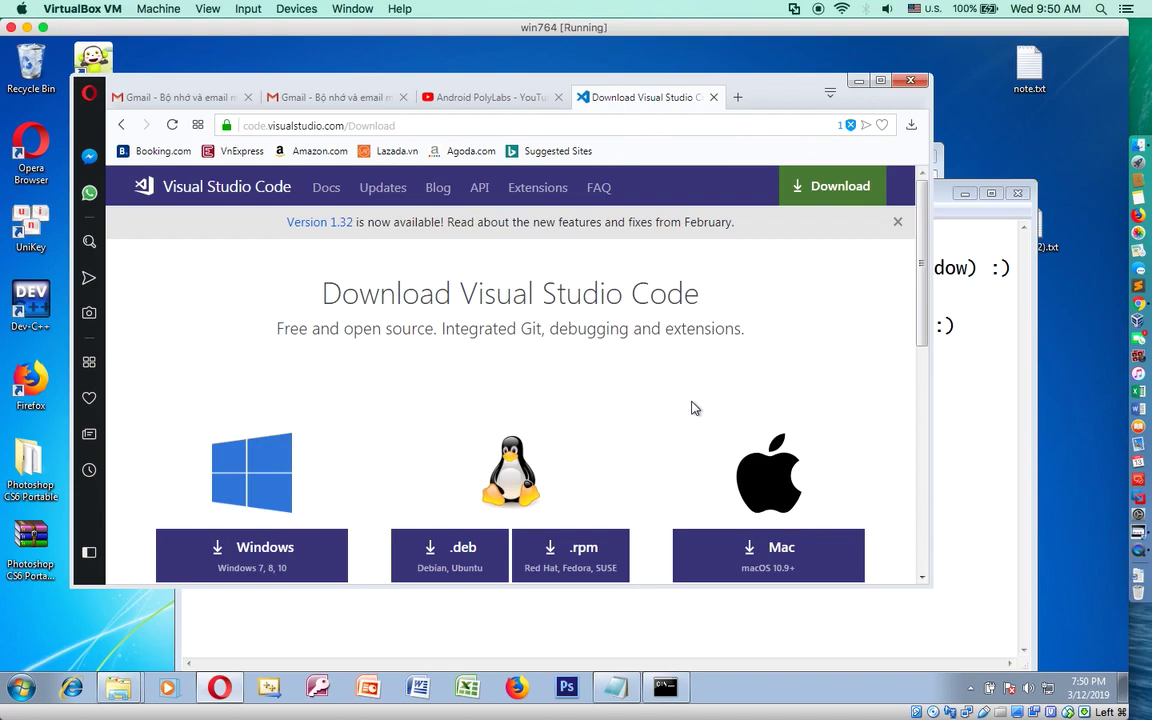
{"action": "scroll", "coordinate": [771, 303], "scroll_direction": "down", "scroll_amount": 3}
{"action": "left_click", "coordinate": [259, 394]}
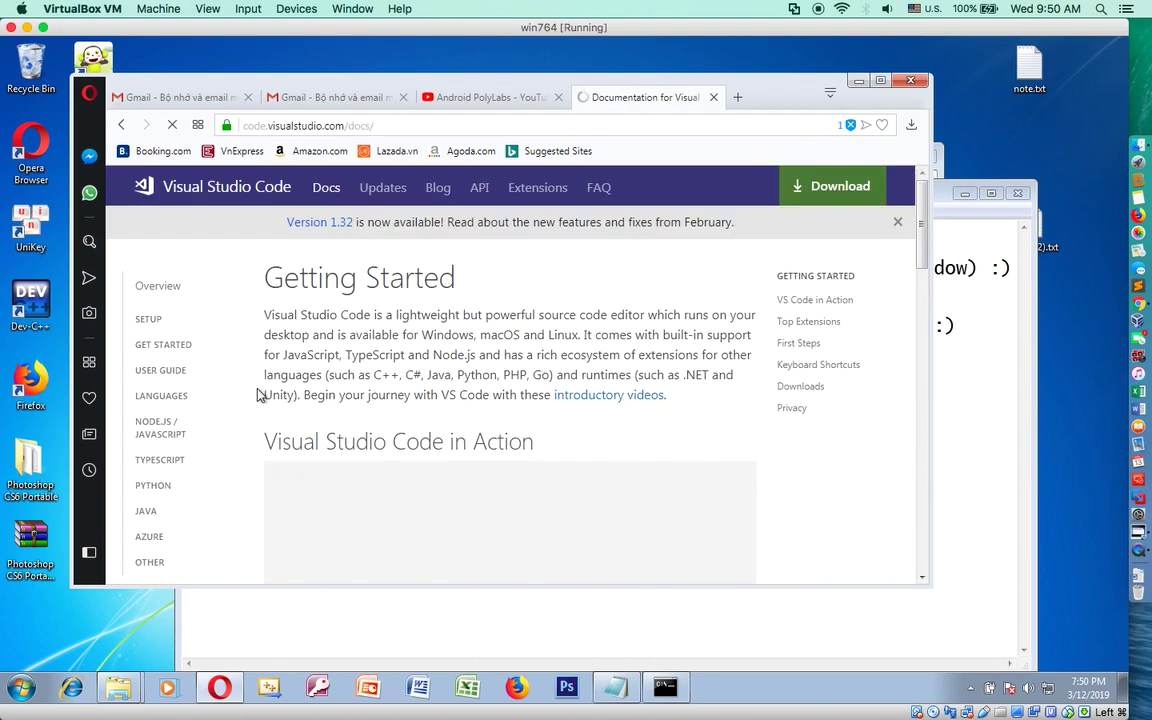
{"action": "scroll", "coordinate": [377, 407], "scroll_direction": "down", "scroll_amount": 3}
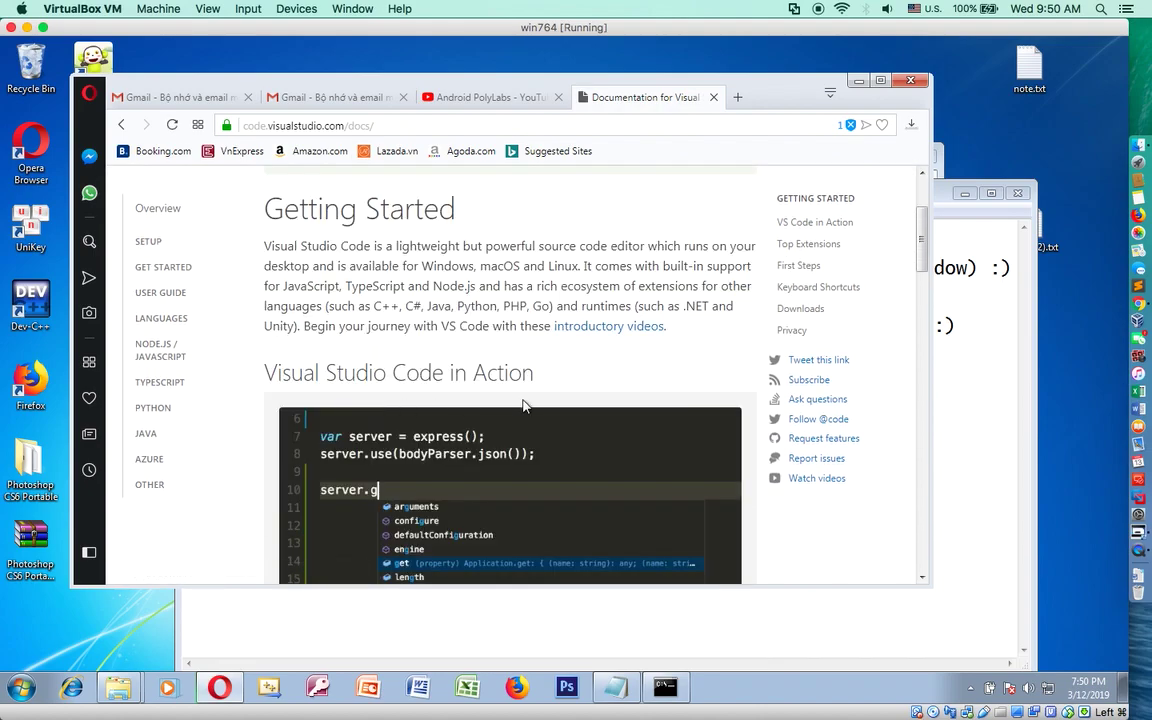
{"action": "left_click", "coordinate": [510, 431]}
{"action": "scroll", "coordinate": [516, 437], "scroll_direction": "up", "scroll_amount": 3}
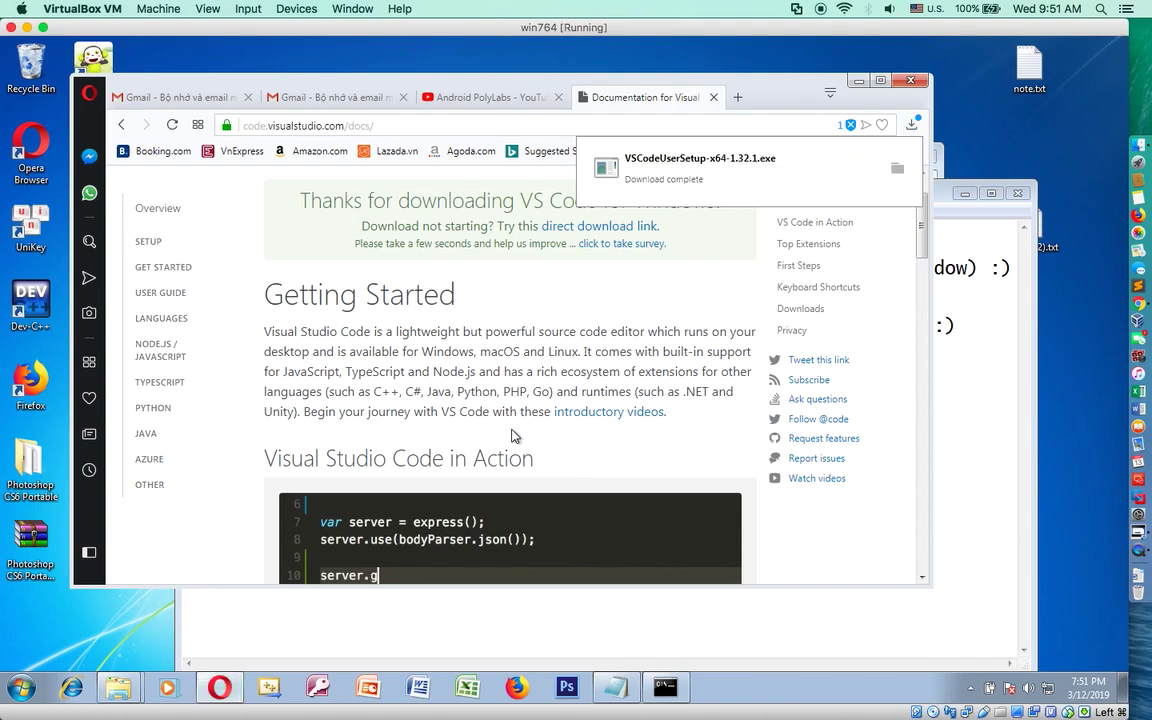
Run VSCodeUserSetup-x64-1.32.1.exe from the Downloads folder and accept its license agreement.
{"action": "left_click", "coordinate": [896, 168]}
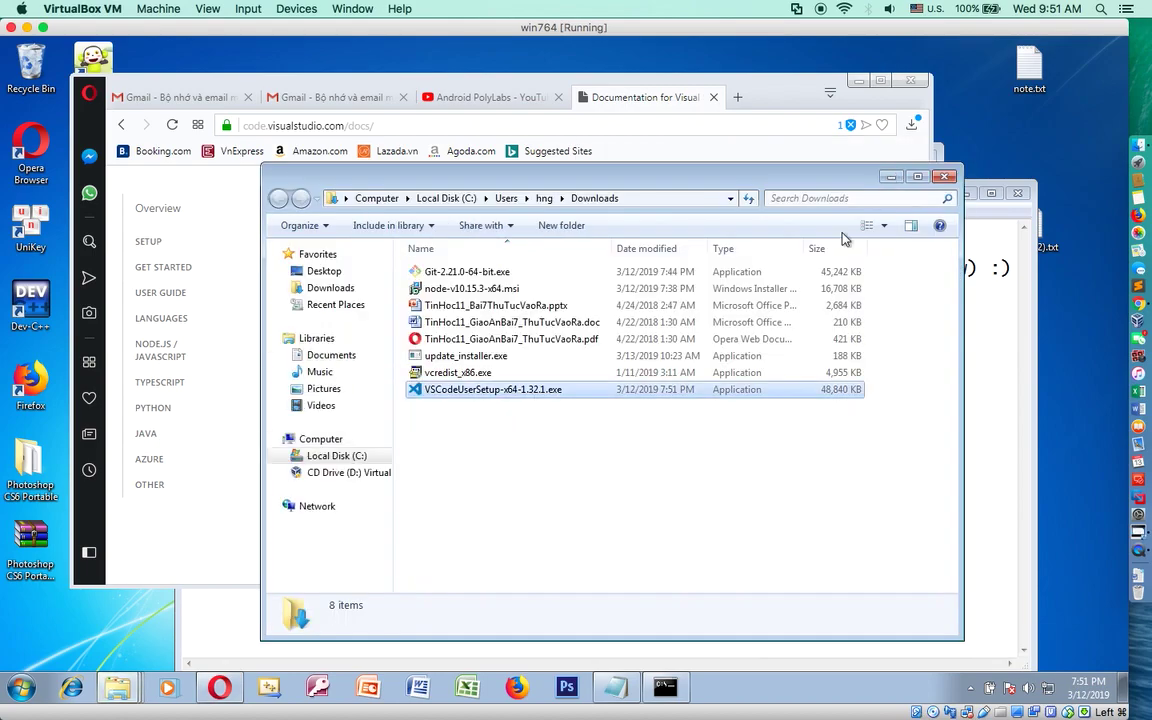
{"action": "double_click", "coordinate": [470, 389]}
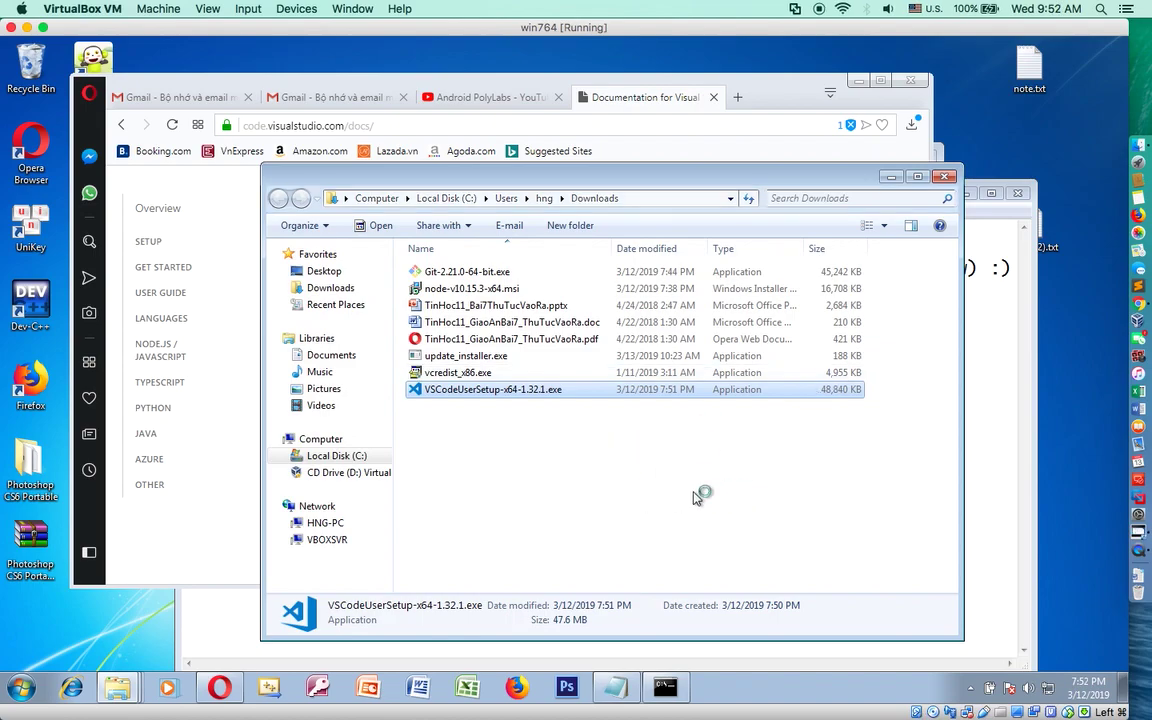
{"action": "left_click", "coordinate": [612, 376]}
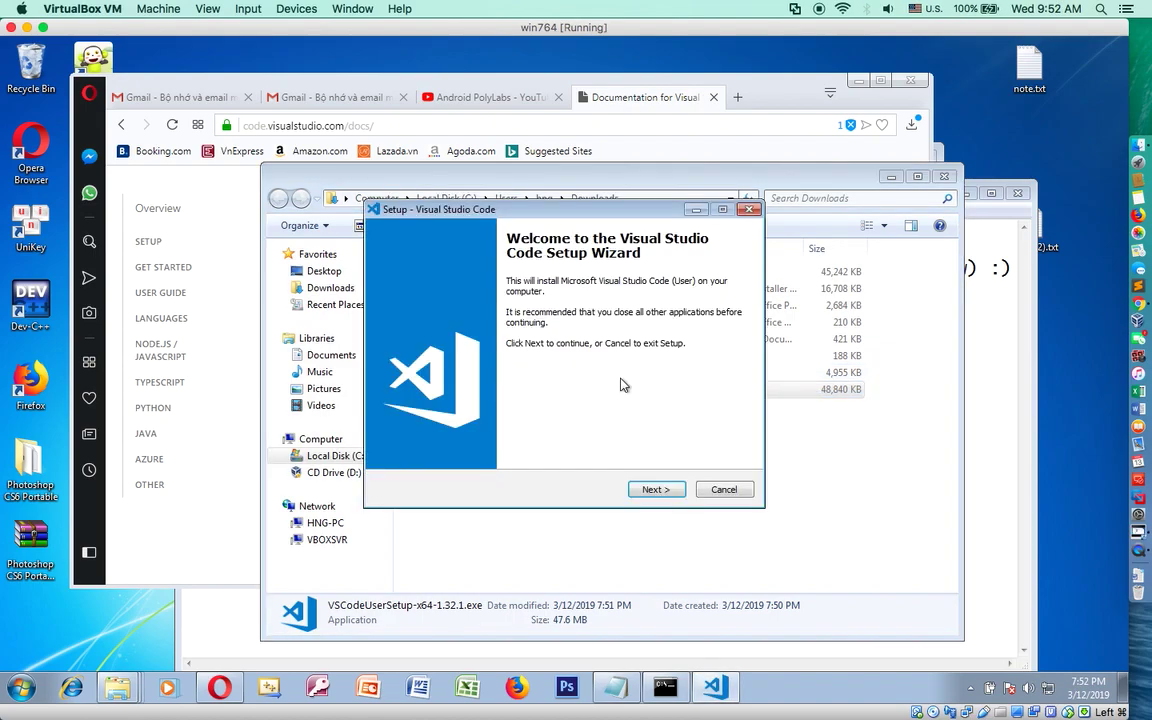
{"action": "left_click", "coordinate": [655, 490]}
{"action": "left_click", "coordinate": [440, 440]}
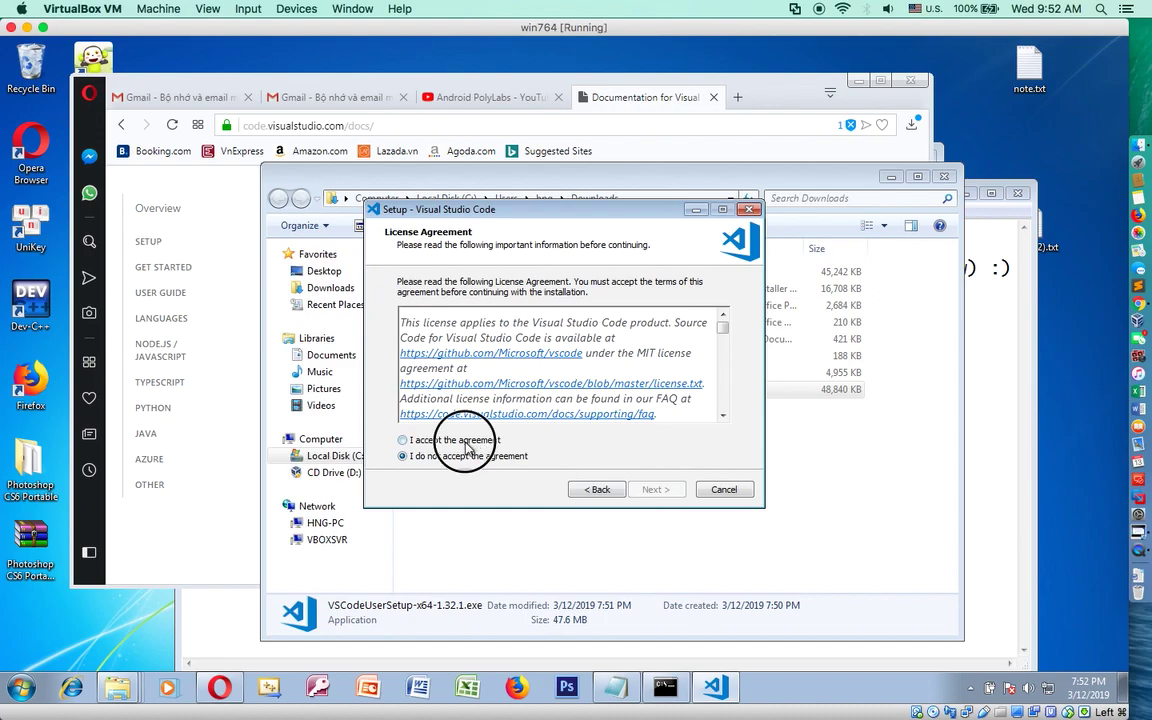
{"action": "left_click", "coordinate": [641, 490]}
Install Visual Studio Code with the default folders and a desktop icon, and finish setup with Launch Visual Studio Code enabled.
{"action": "left_click", "coordinate": [650, 490]}
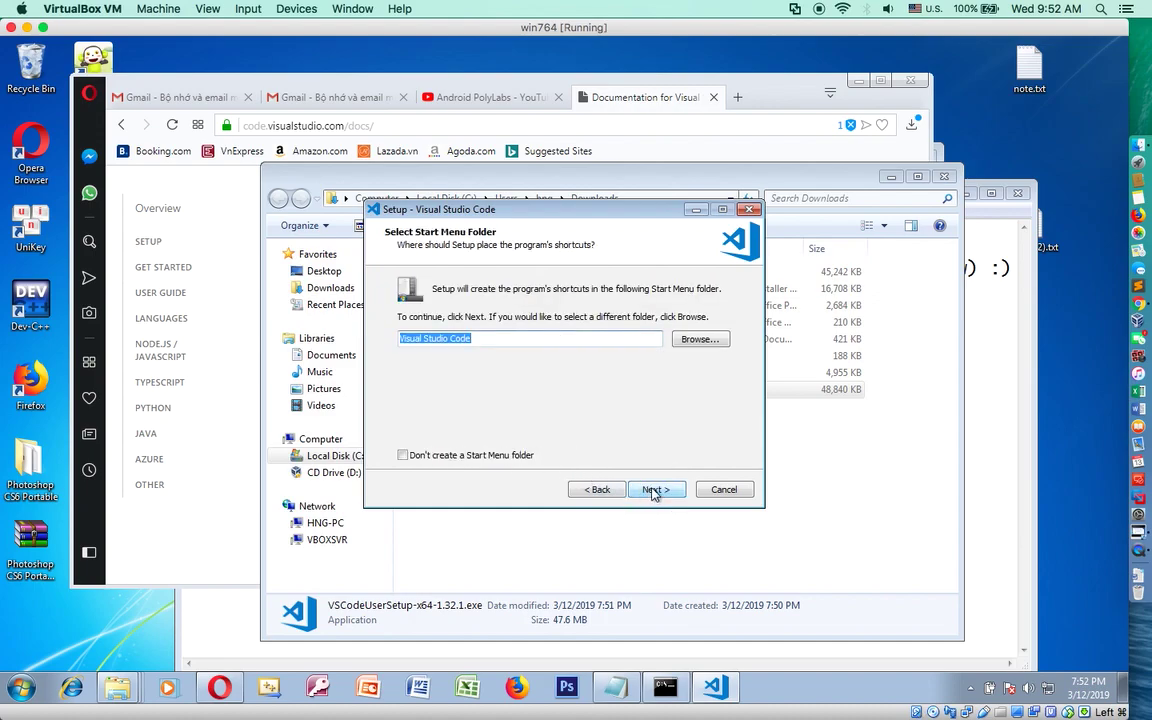
{"action": "left_click", "coordinate": [653, 490]}
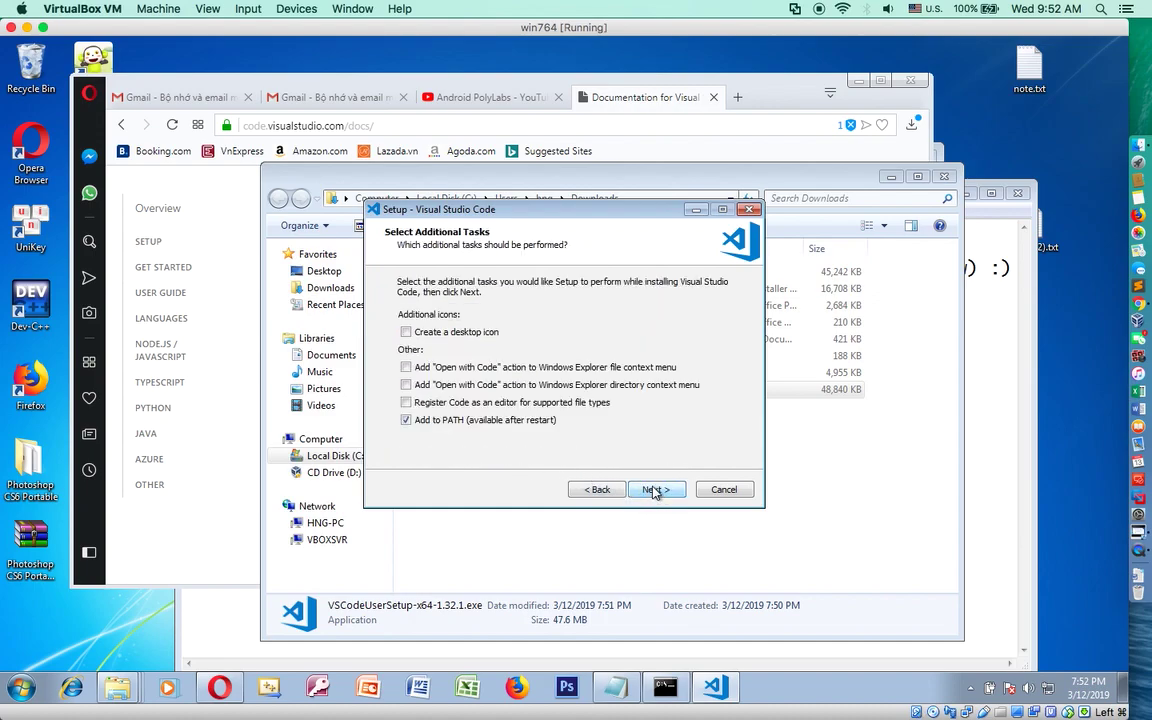
{"action": "left_click", "coordinate": [463, 339]}
{"action": "left_click", "coordinate": [654, 489]}
{"action": "left_click", "coordinate": [657, 488]}
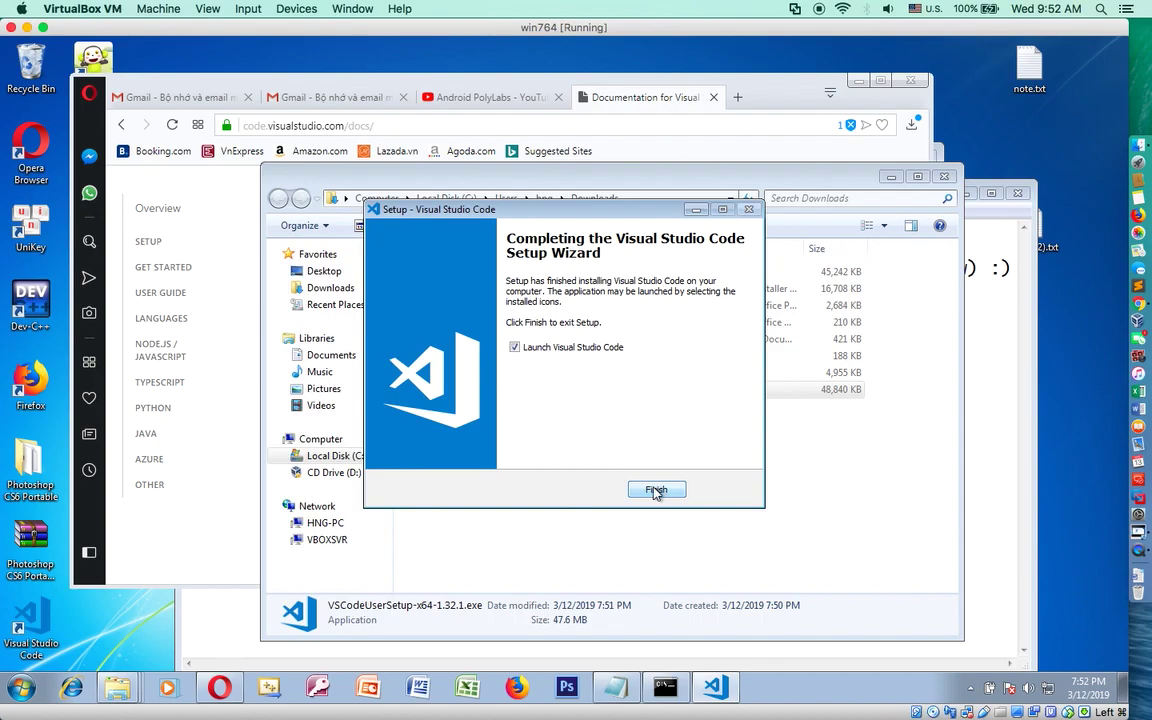
{"action": "left_click", "coordinate": [656, 490]}
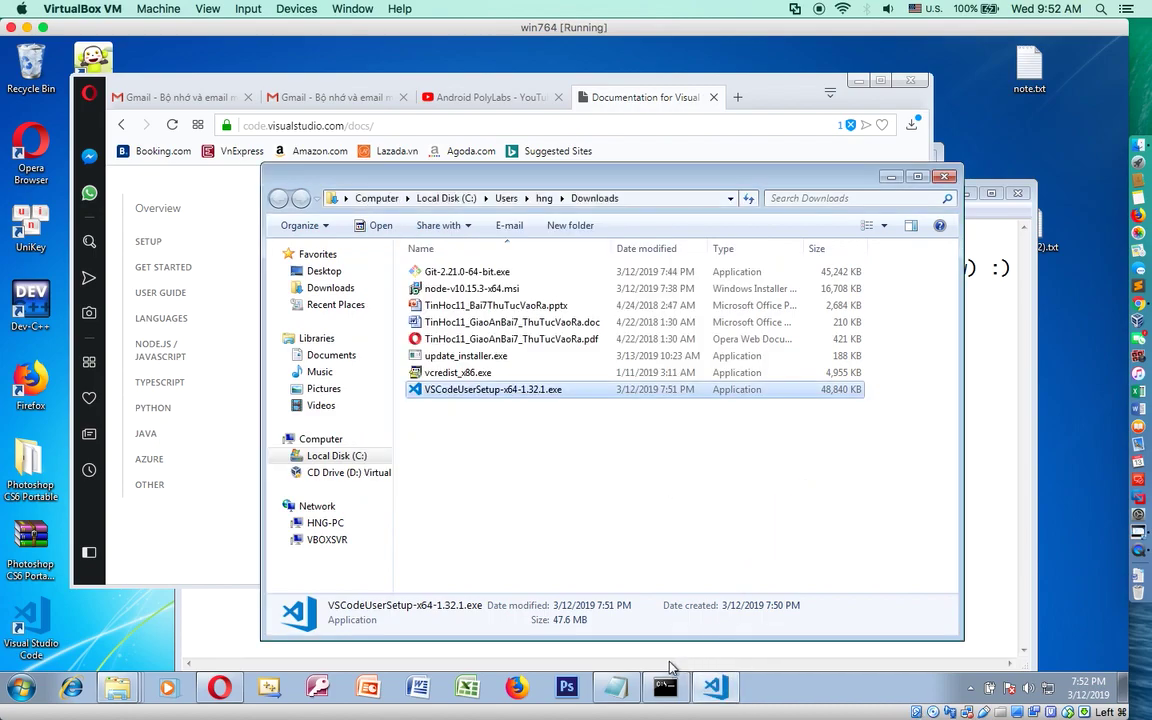
Add the line "cai dat extension cho cod" to the NodeJS (2).txt note, and close the Internet Explorer window.
{"action": "left_click", "coordinate": [615, 687]}
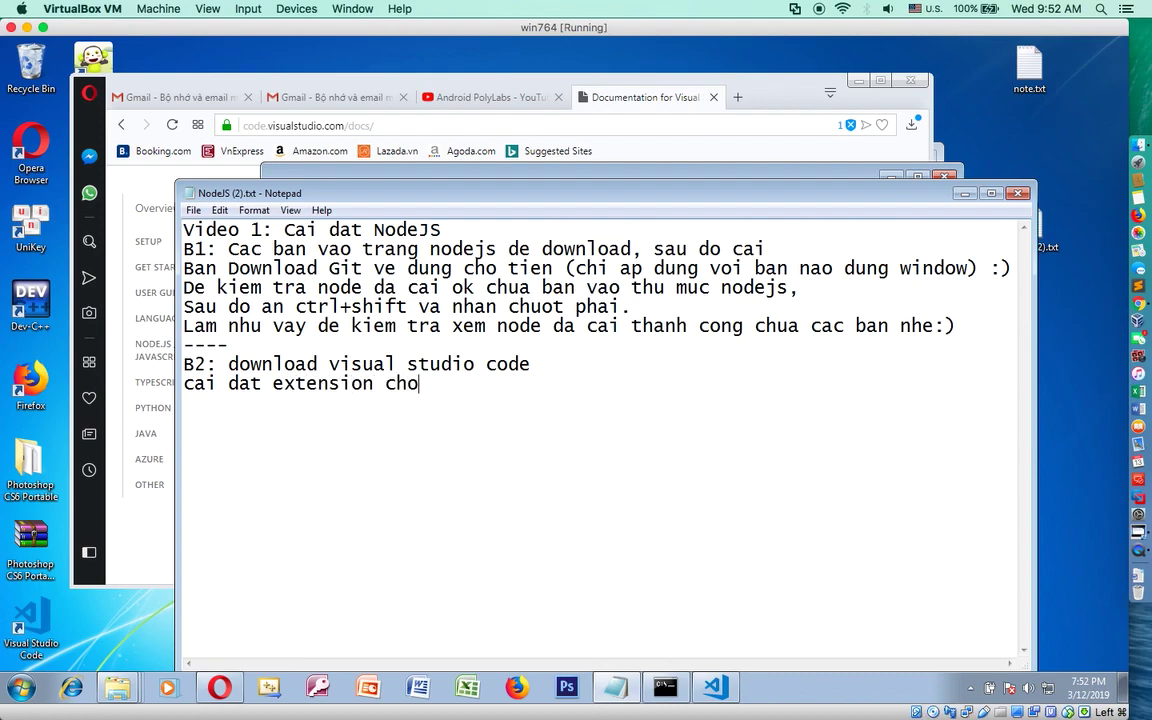
{"action": "type", "text": "cod"}
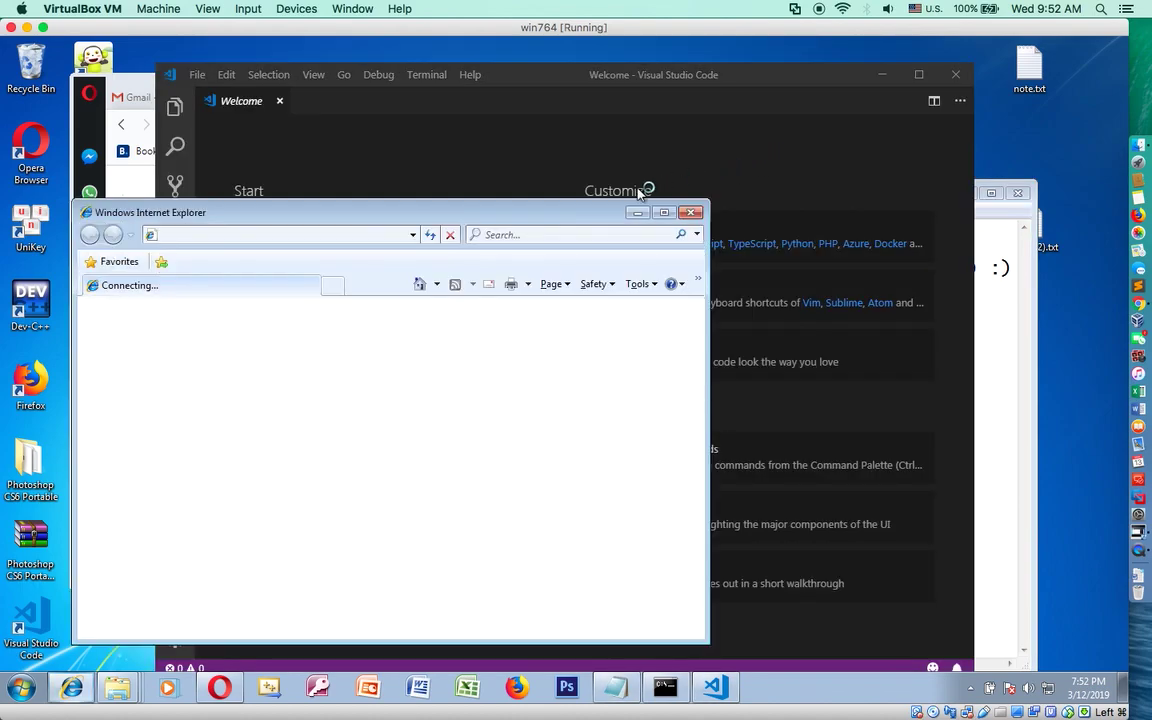
{"action": "left_click", "coordinate": [691, 214]}
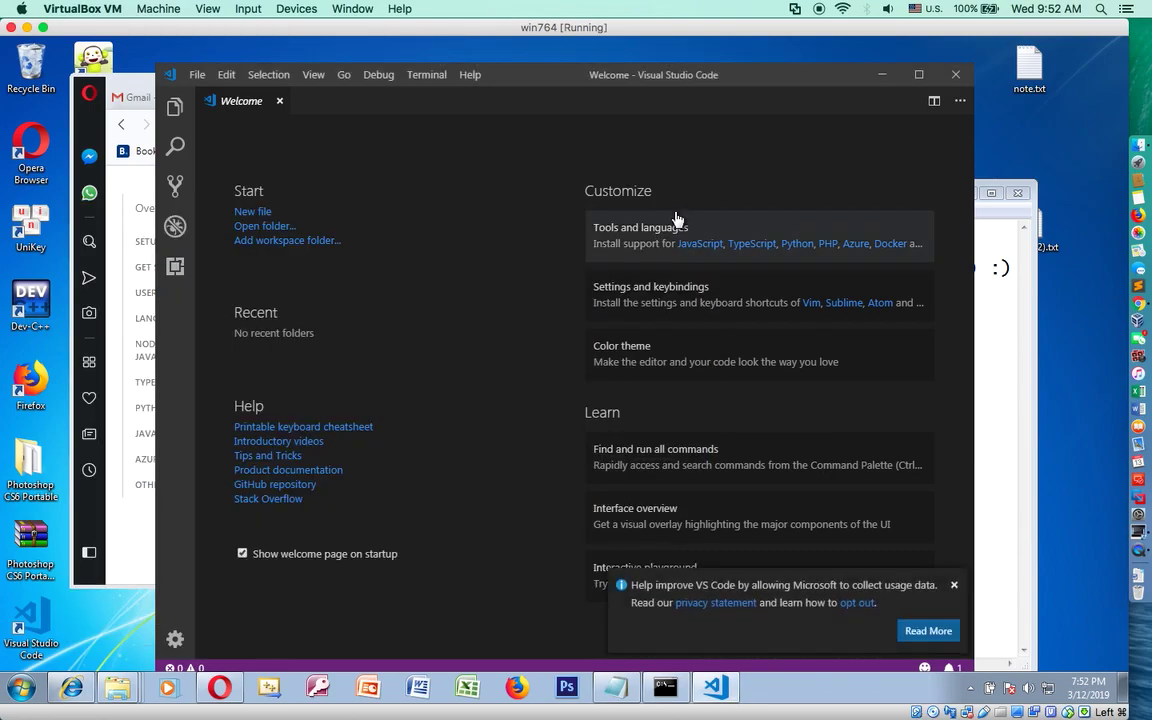
Set the Visual Studio Code color theme to Light (Visual Studio) and close the Welcome page.
{"action": "left_click", "coordinate": [195, 75]}
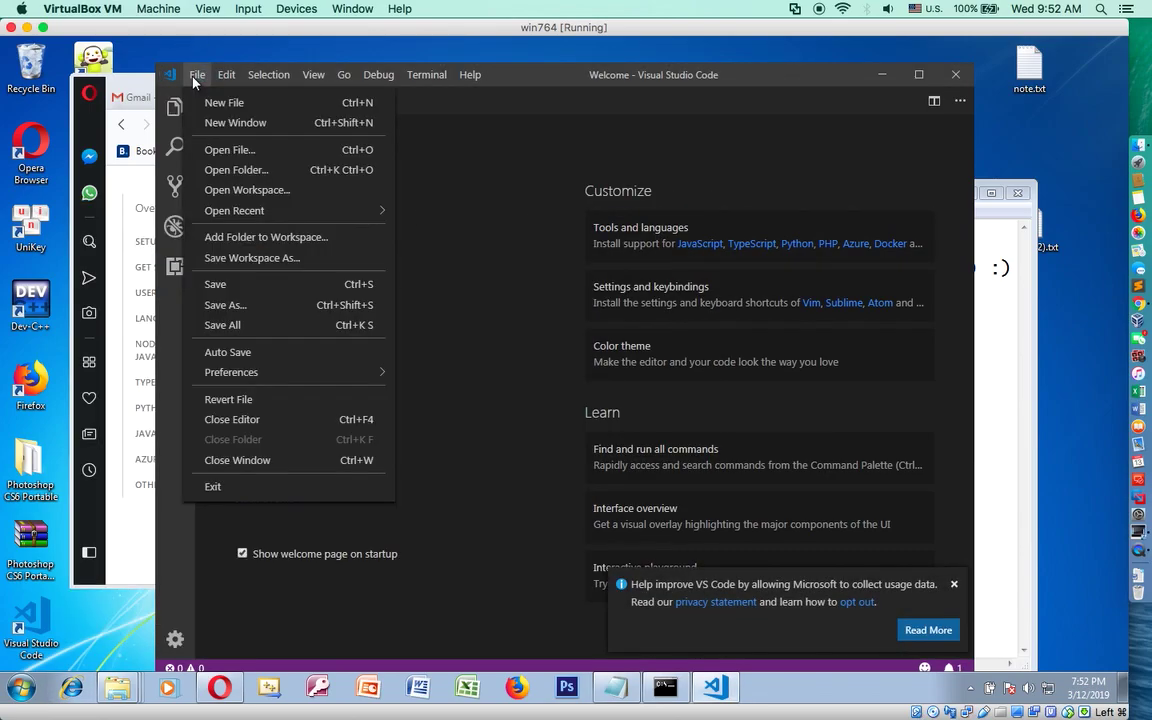
{"action": "mouse_move", "coordinate": [220, 78]}
{"action": "mouse_move", "coordinate": [298, 373]}
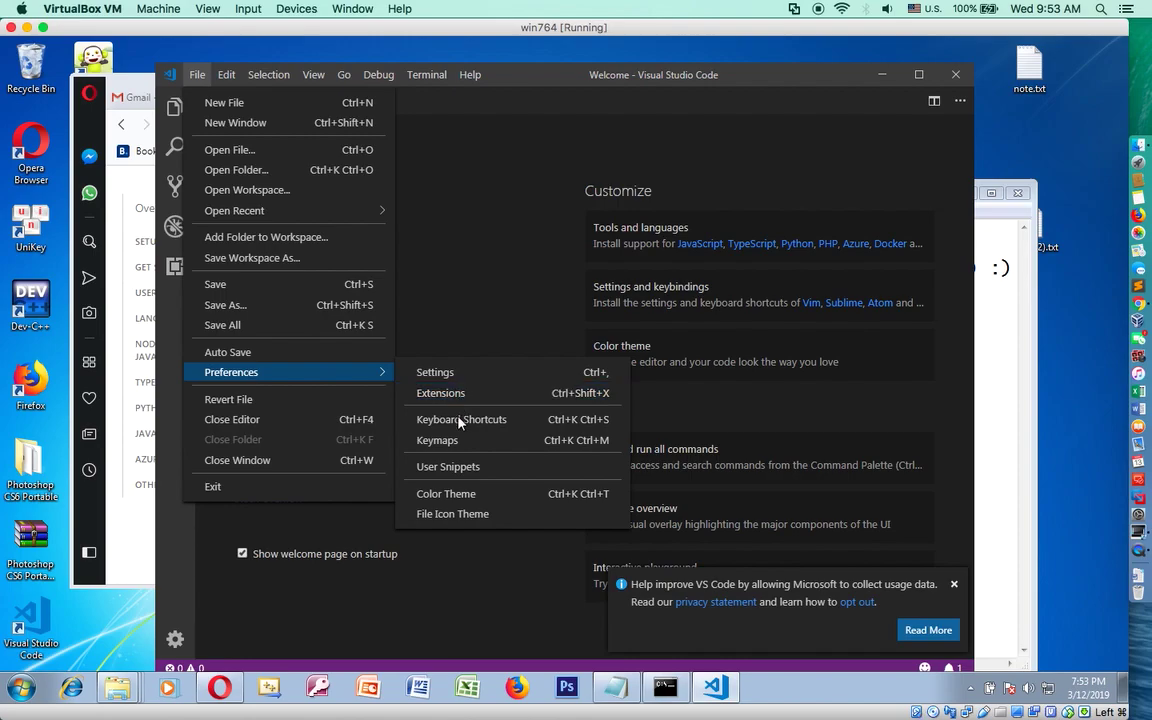
{"action": "left_click", "coordinate": [460, 494]}
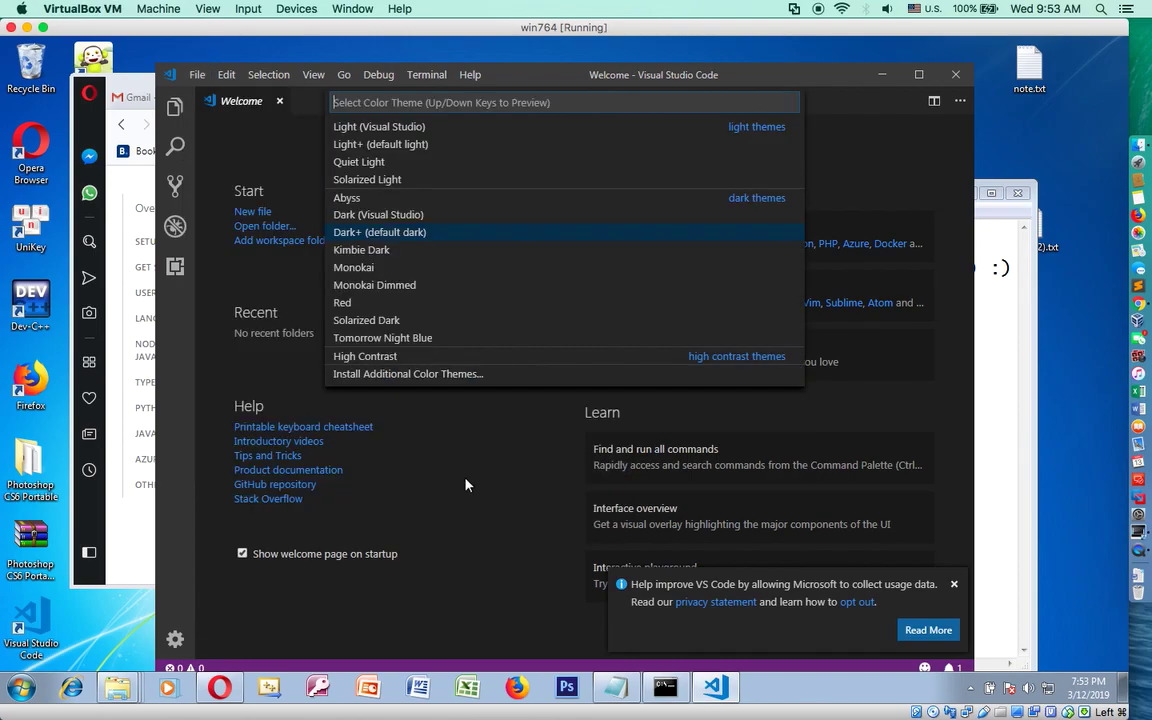
{"action": "left_click", "coordinate": [384, 128]}
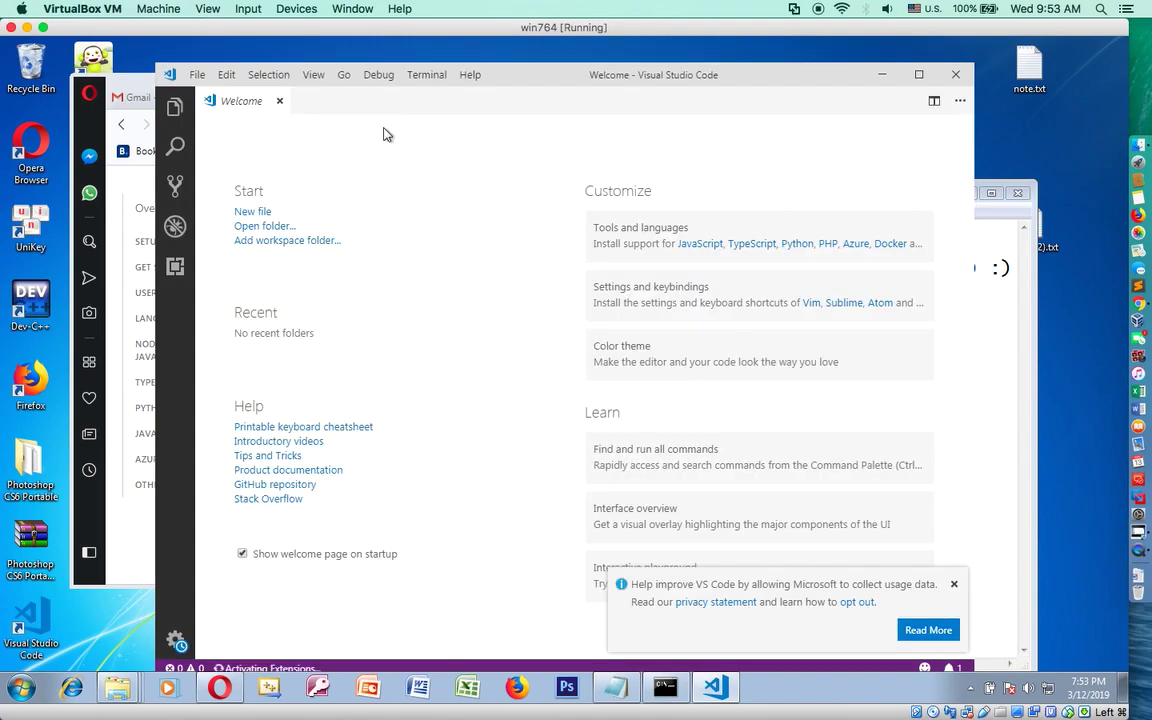
{"action": "left_click", "coordinate": [281, 102]}
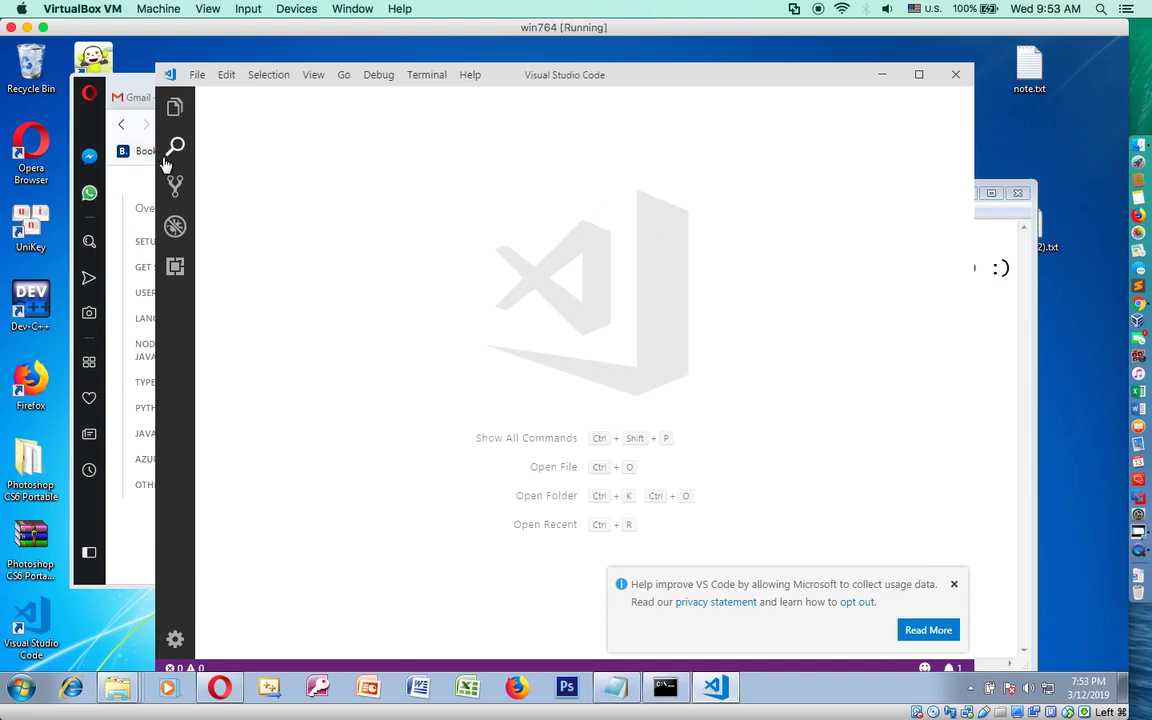
Show the Extensions view in Visual Studio Code, and switch to Opera to close the Visual Studio Code documentation page.
{"action": "left_click", "coordinate": [175, 266]}
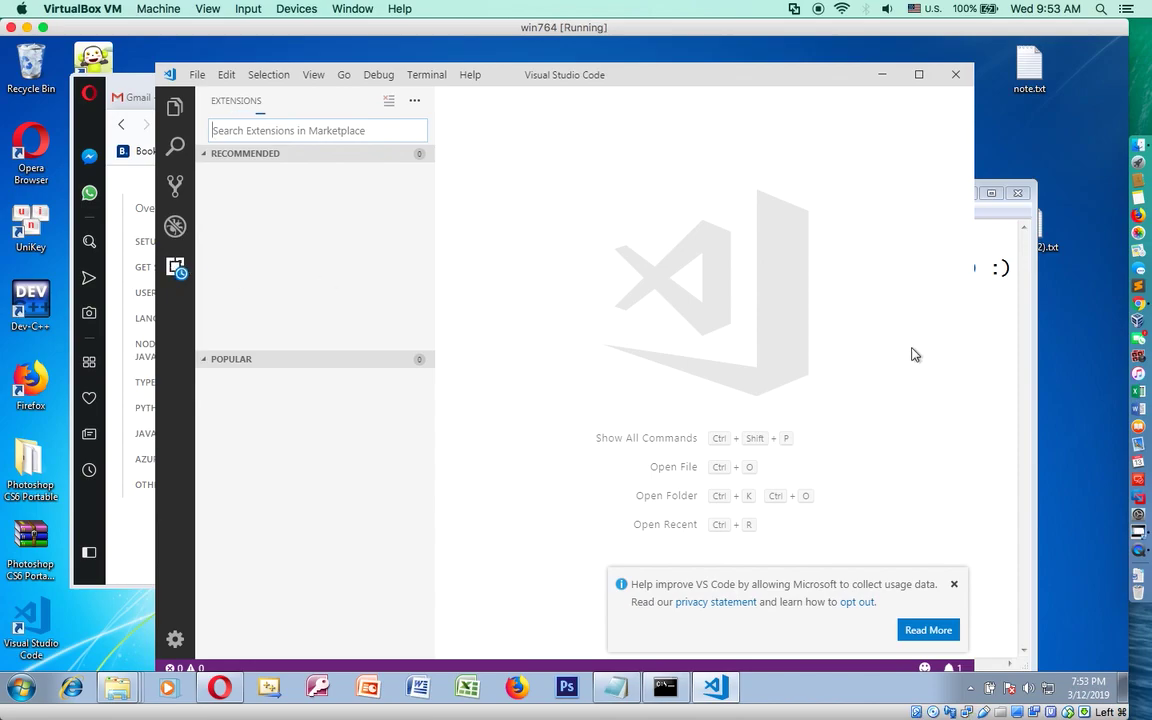
{"action": "left_click", "coordinate": [1010, 360]}
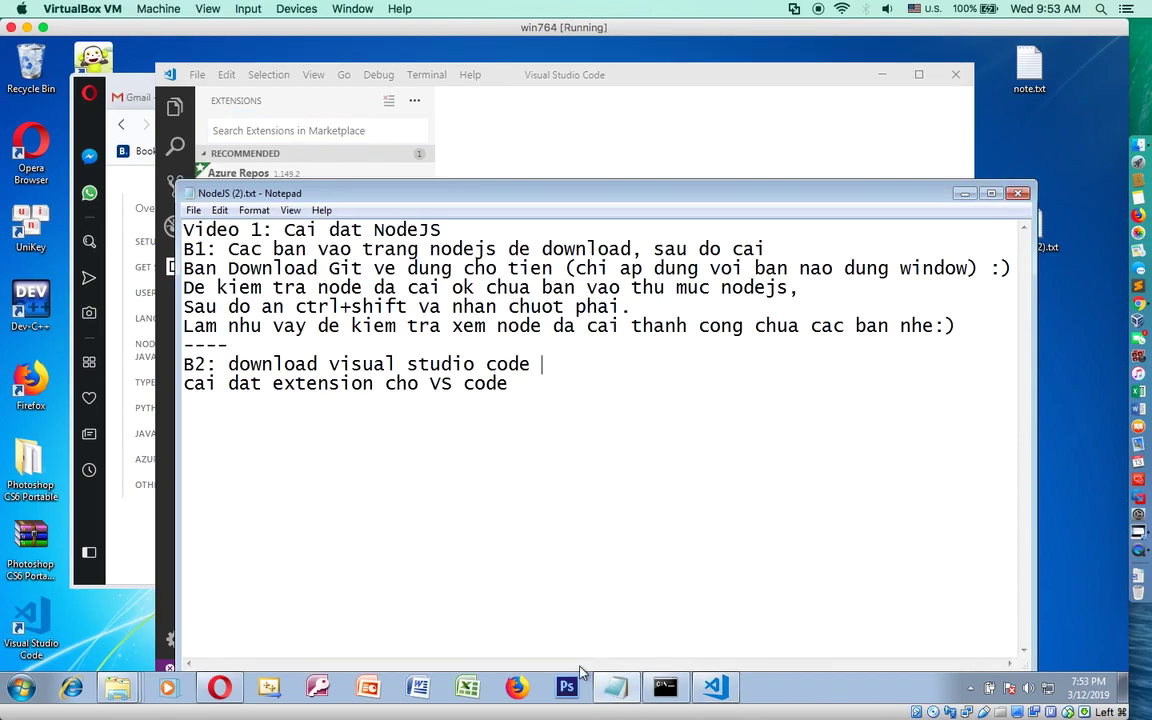
{"action": "left_click", "coordinate": [220, 688]}
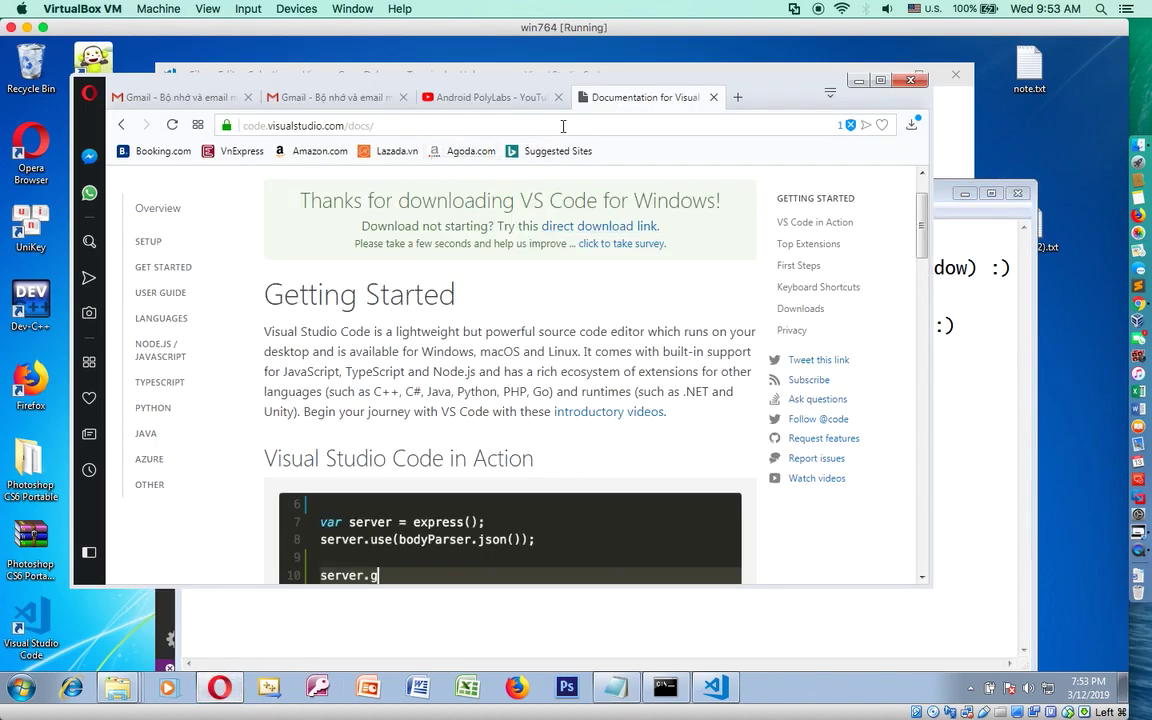
{"action": "left_click", "coordinate": [714, 98]}
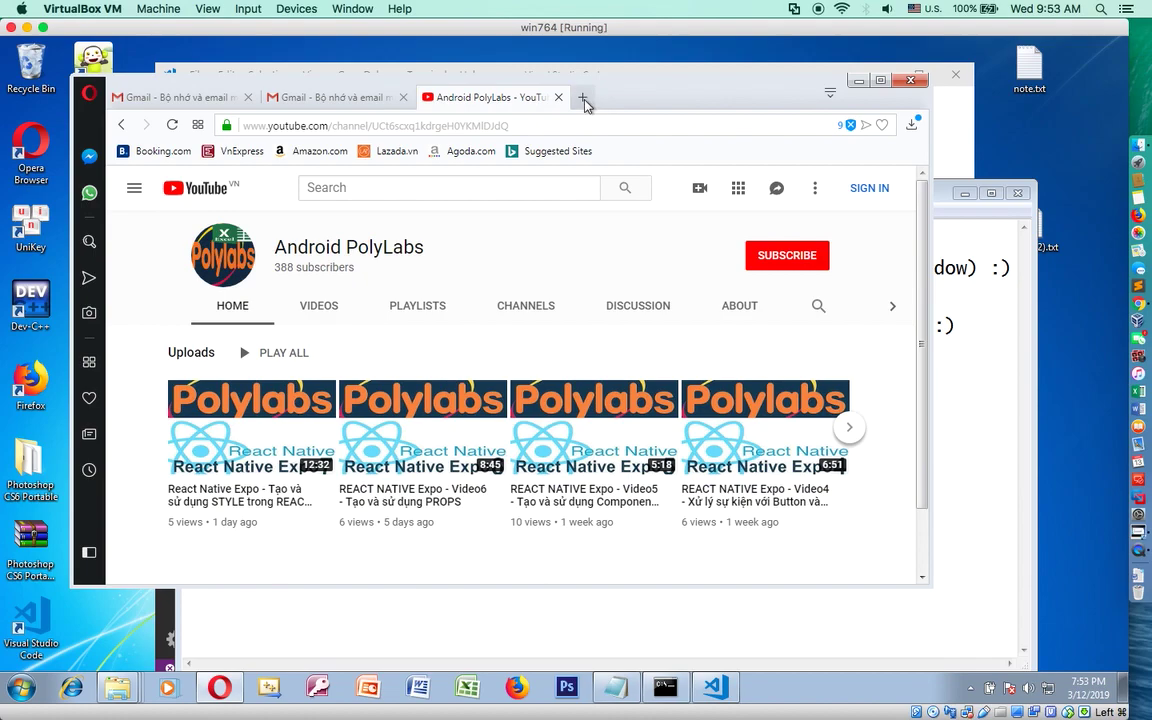
Search Google for "visual studio code extensions for node js" in a new browser tab.
{"action": "left_click", "coordinate": [583, 98]}
{"action": "type", "text": "vis"}
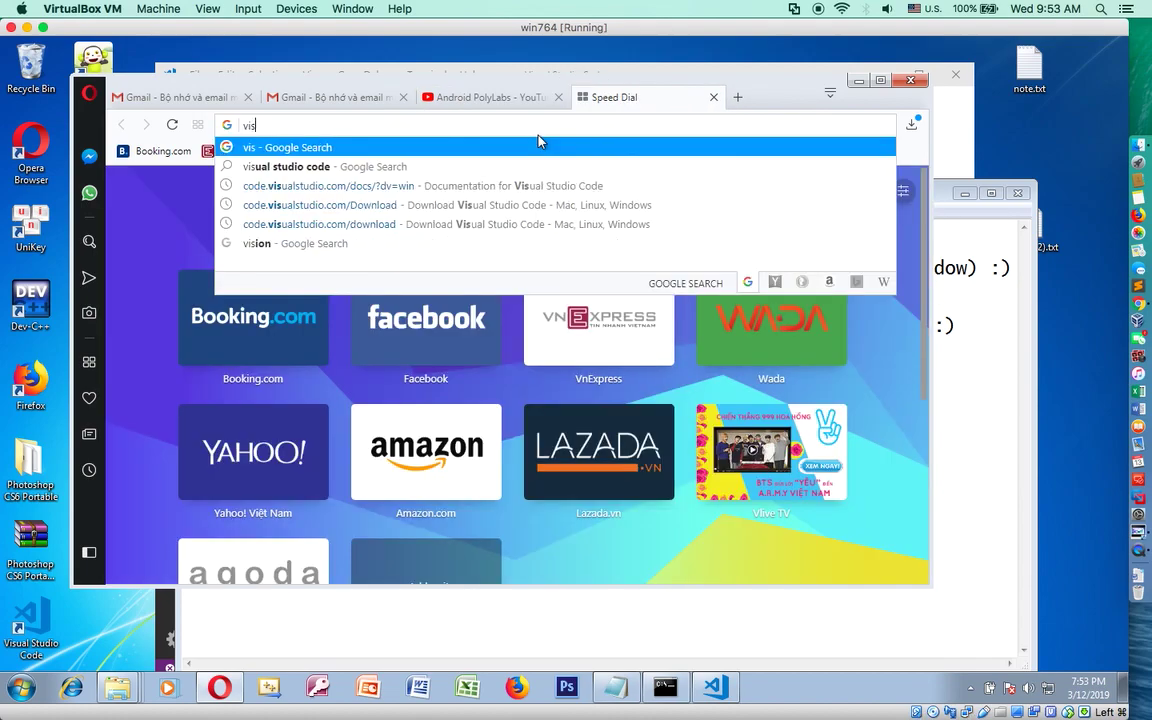
{"action": "type", "text": "ual "}
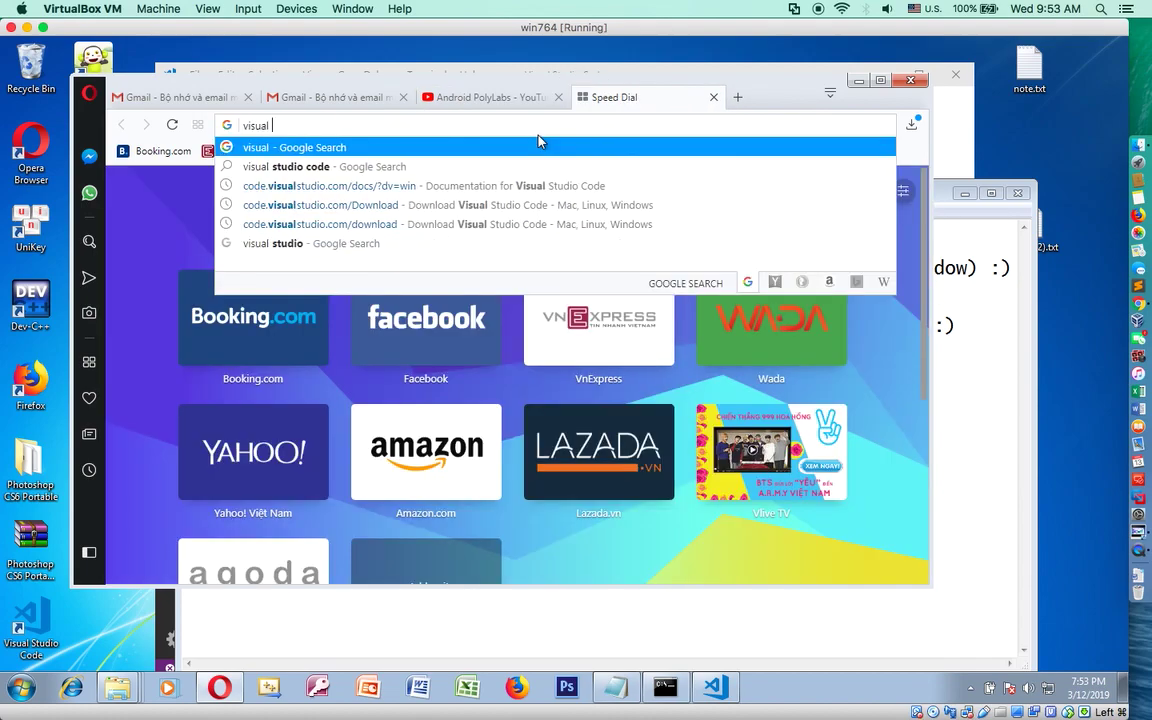
{"action": "type", "text": "studio code"}
{"action": "key", "text": "Right"}
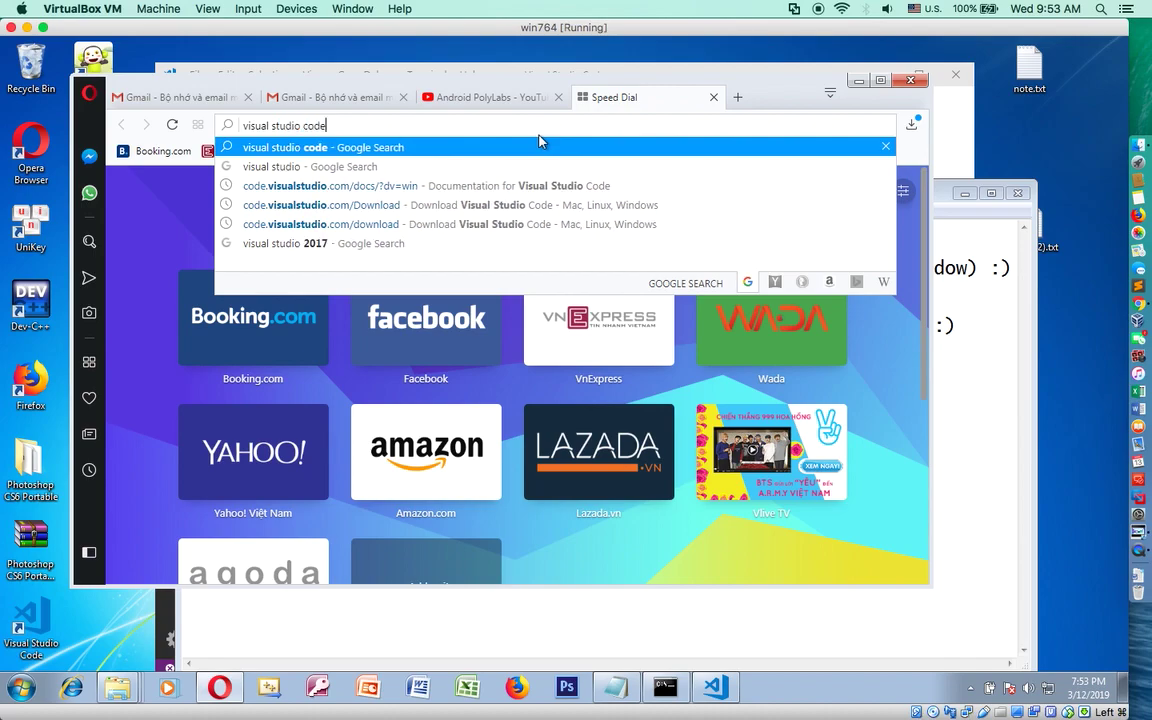
{"action": "type", "text": "ex"}
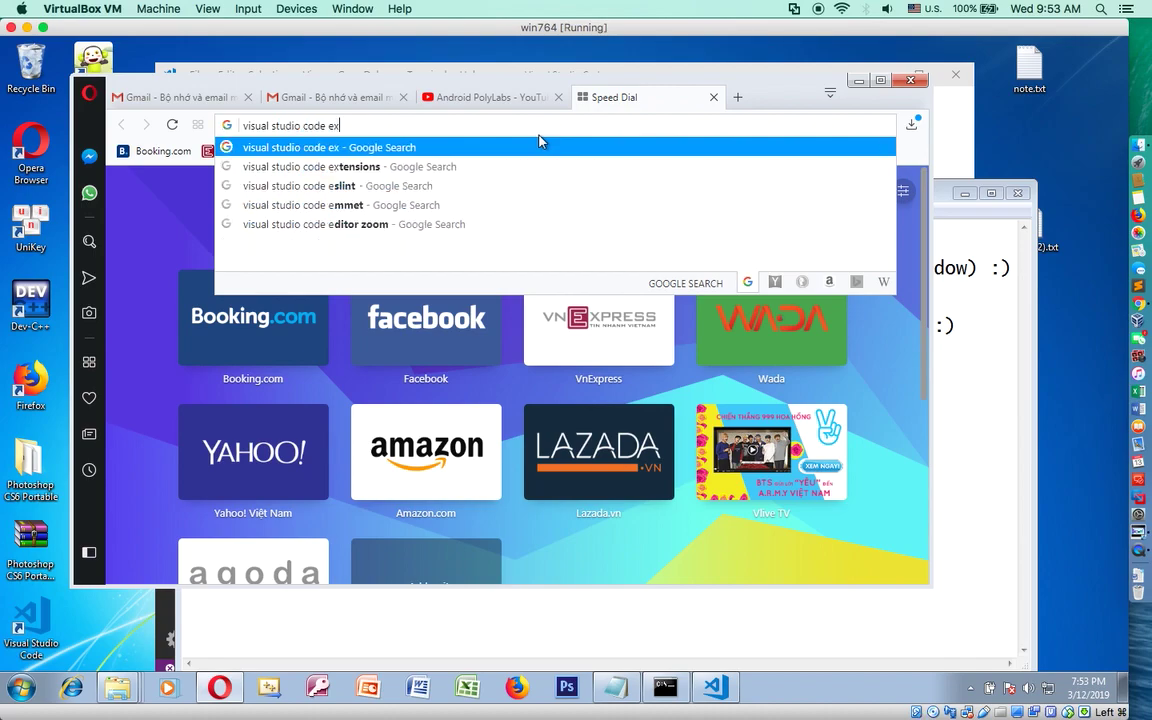
{"action": "type", "text": "tensions for"}
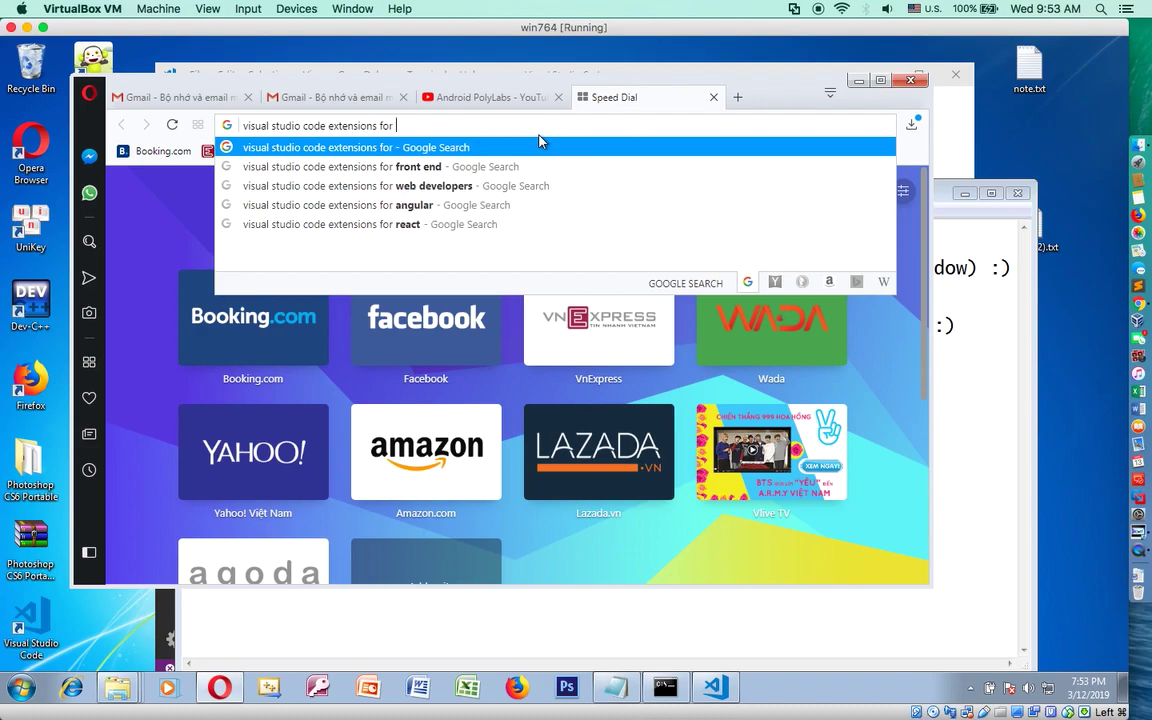
{"action": "type", "text": " node js"}
{"action": "key", "text": "Return"}
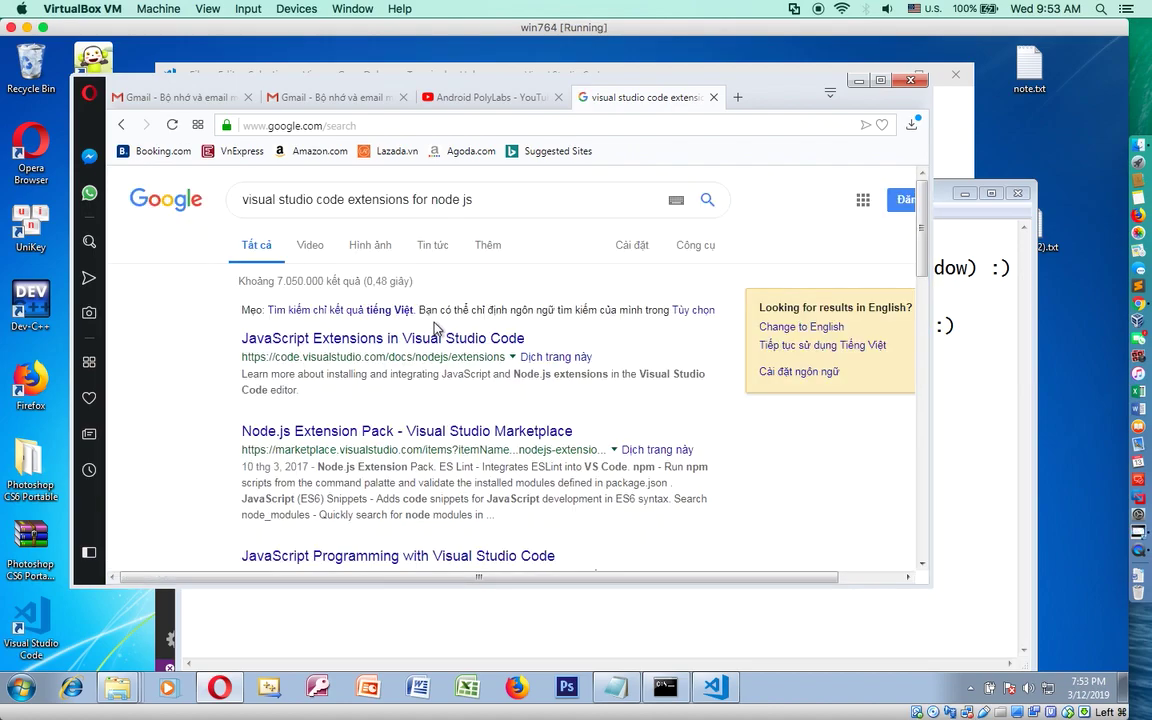
Open the Node.js Extension Pack page on Visual Studio Marketplace from the search results and slightly enlarge the browser window.
{"action": "left_click", "coordinate": [378, 343]}
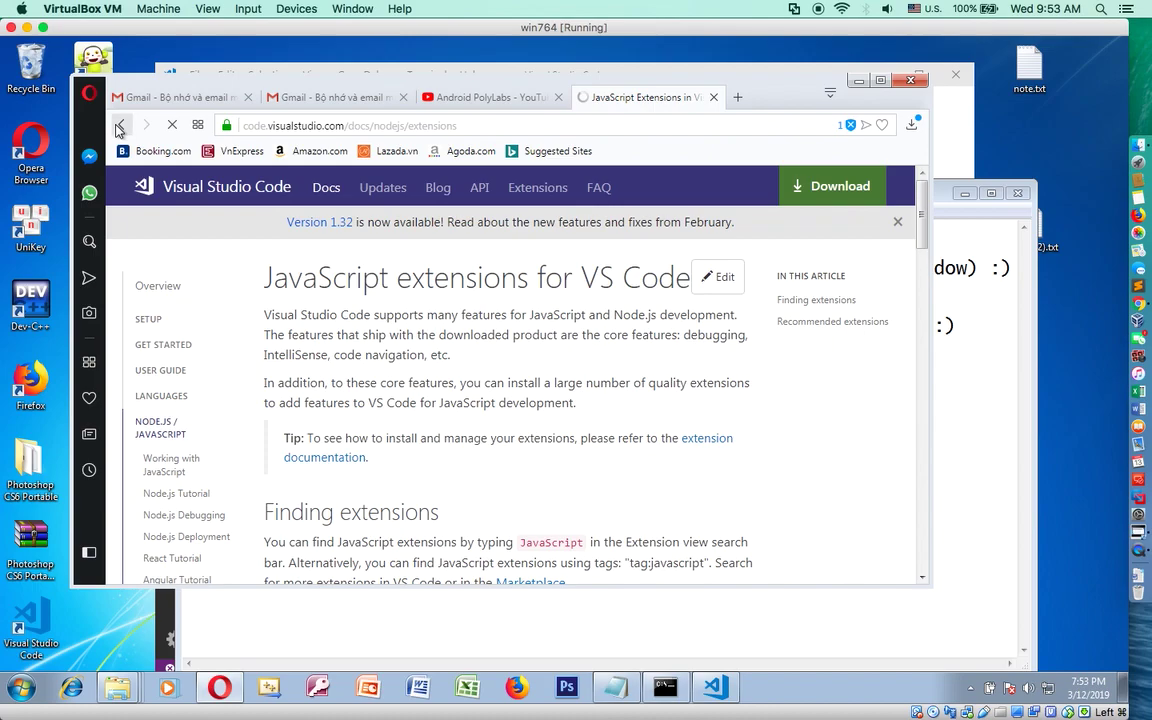
{"action": "left_click", "coordinate": [120, 126]}
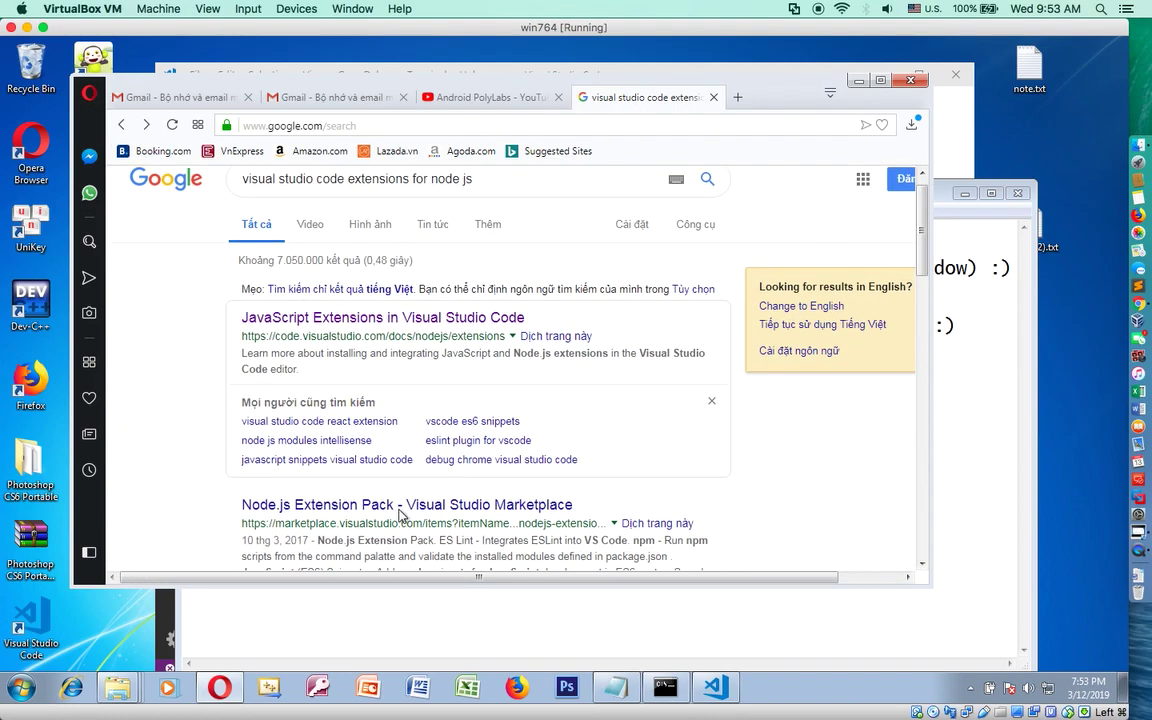
{"action": "scroll", "coordinate": [400, 515], "scroll_direction": "down", "scroll_amount": 3}
{"action": "left_click", "coordinate": [368, 368]}
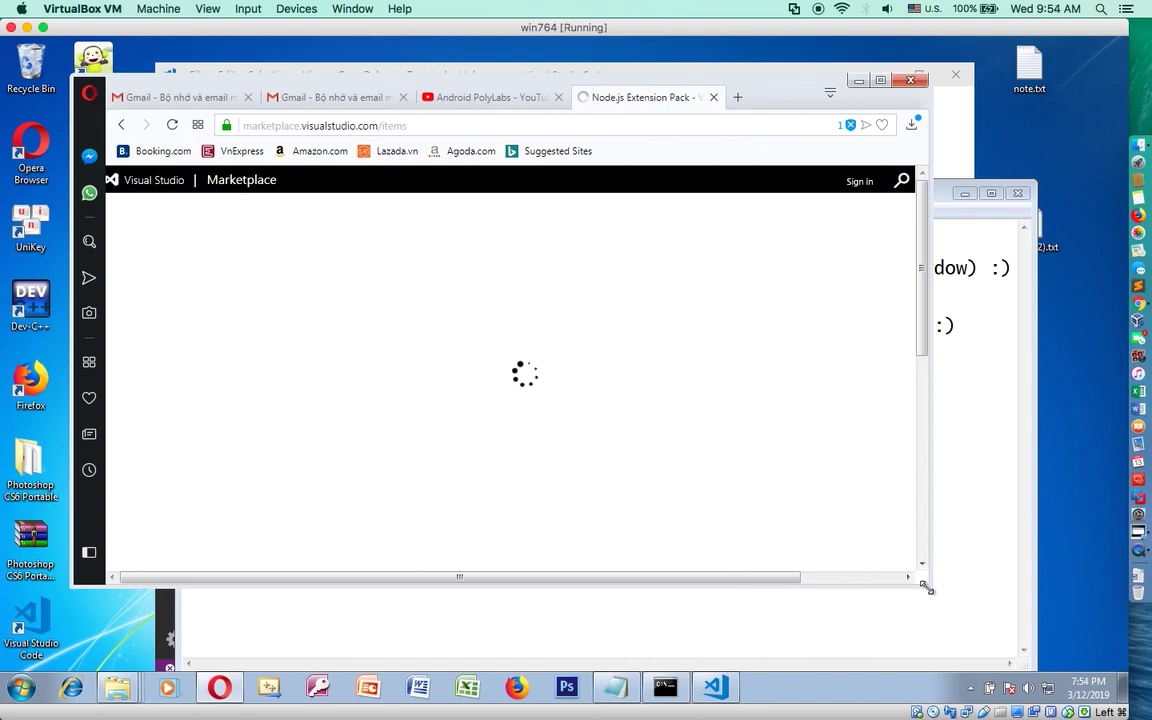
{"action": "left_click_drag", "start_coordinate": [926, 588], "coordinate": [942, 614]}
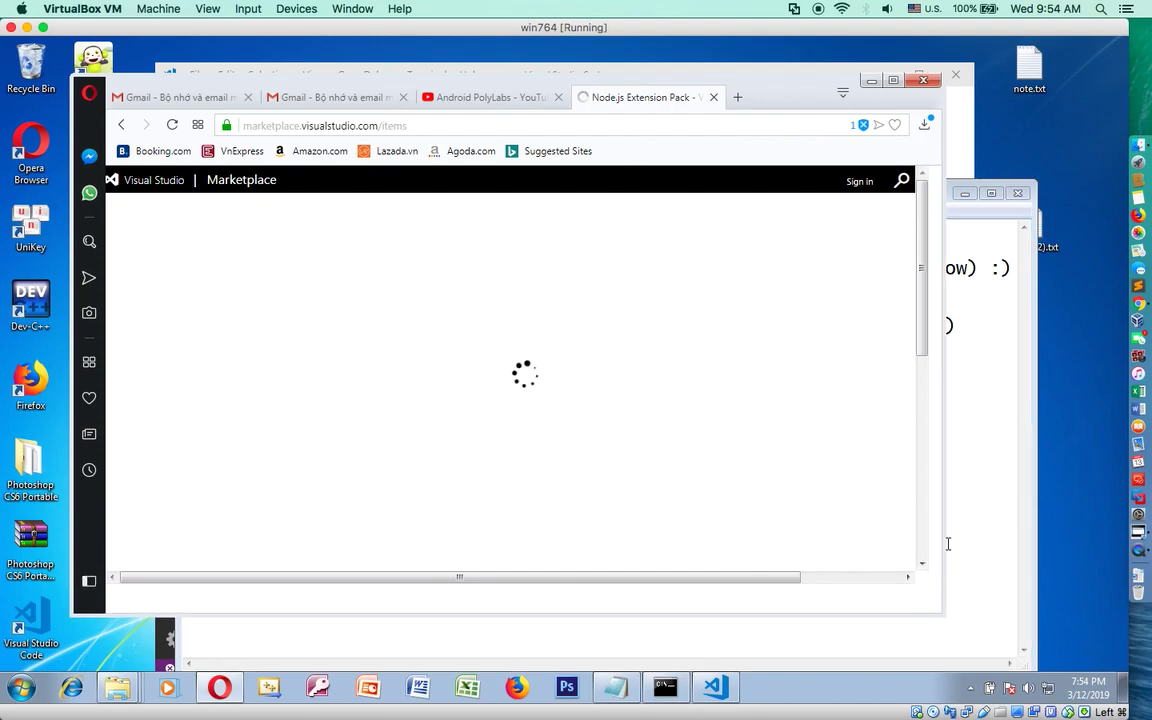
Look through the Node.js Extension Pack overview for the extensions included in the pack.
{"action": "left_click", "coordinate": [968, 466]}
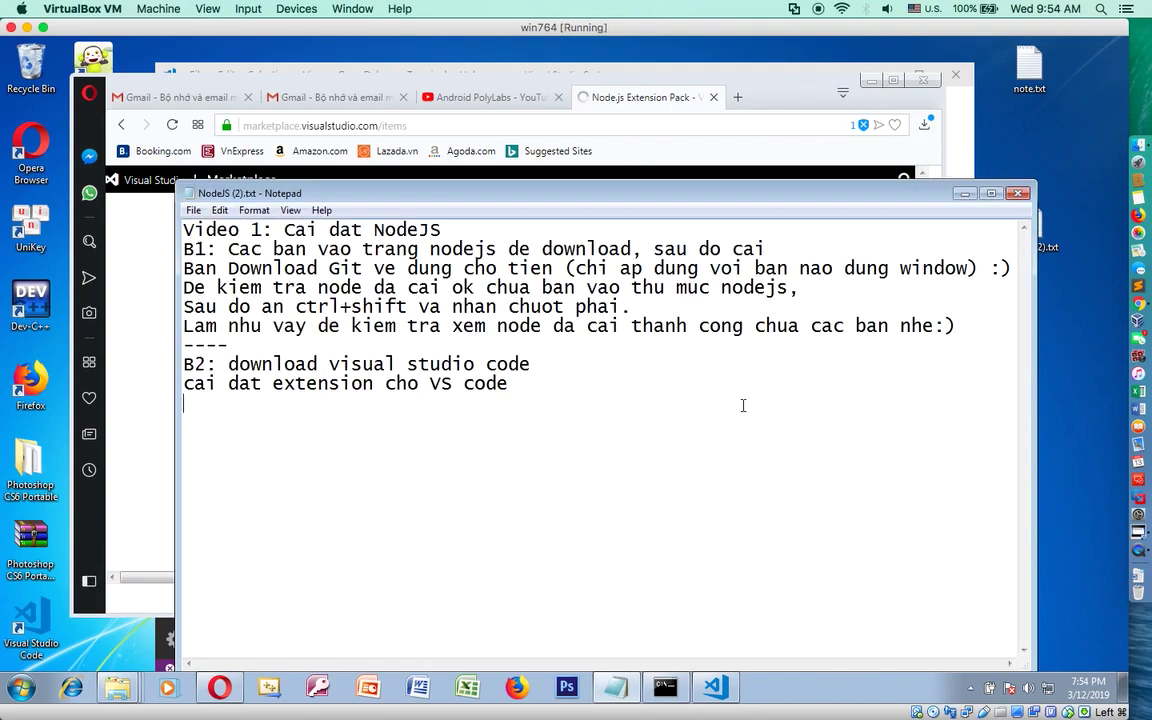
{"action": "left_click", "coordinate": [661, 101]}
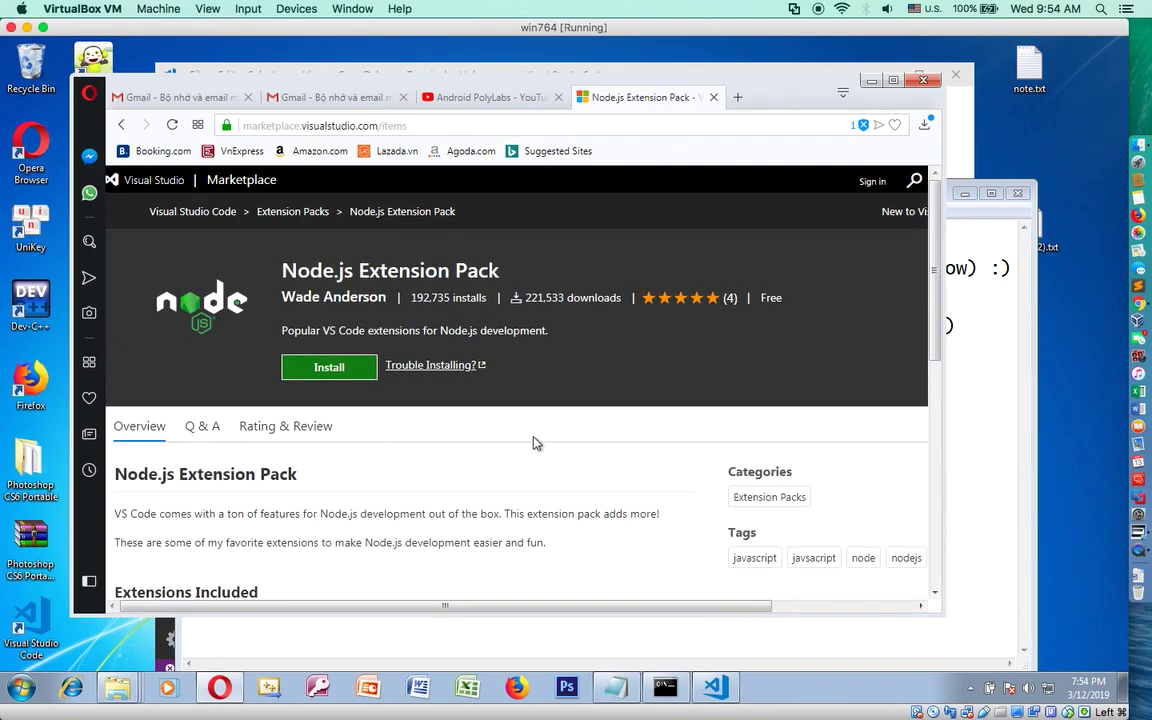
{"action": "scroll", "coordinate": [534, 442], "scroll_direction": "down", "scroll_amount": 2}
{"action": "scroll", "coordinate": [534, 442], "scroll_direction": "up", "scroll_amount": 2}
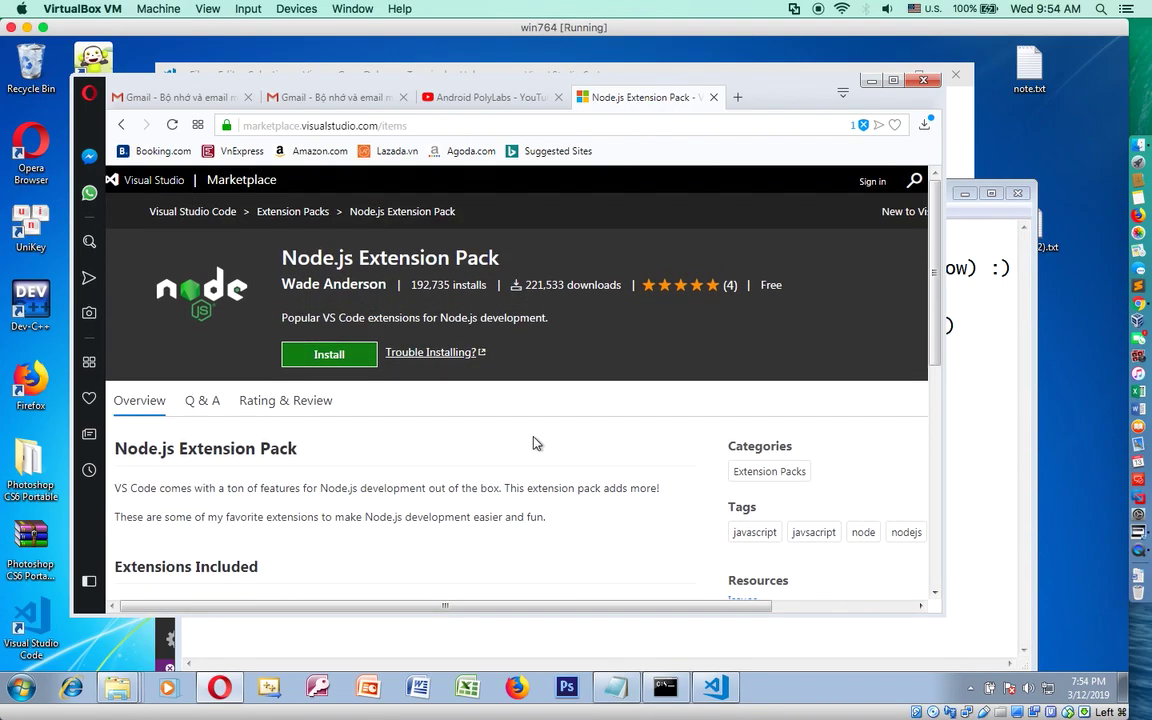
{"action": "scroll", "coordinate": [528, 441], "scroll_direction": "down", "scroll_amount": 2}
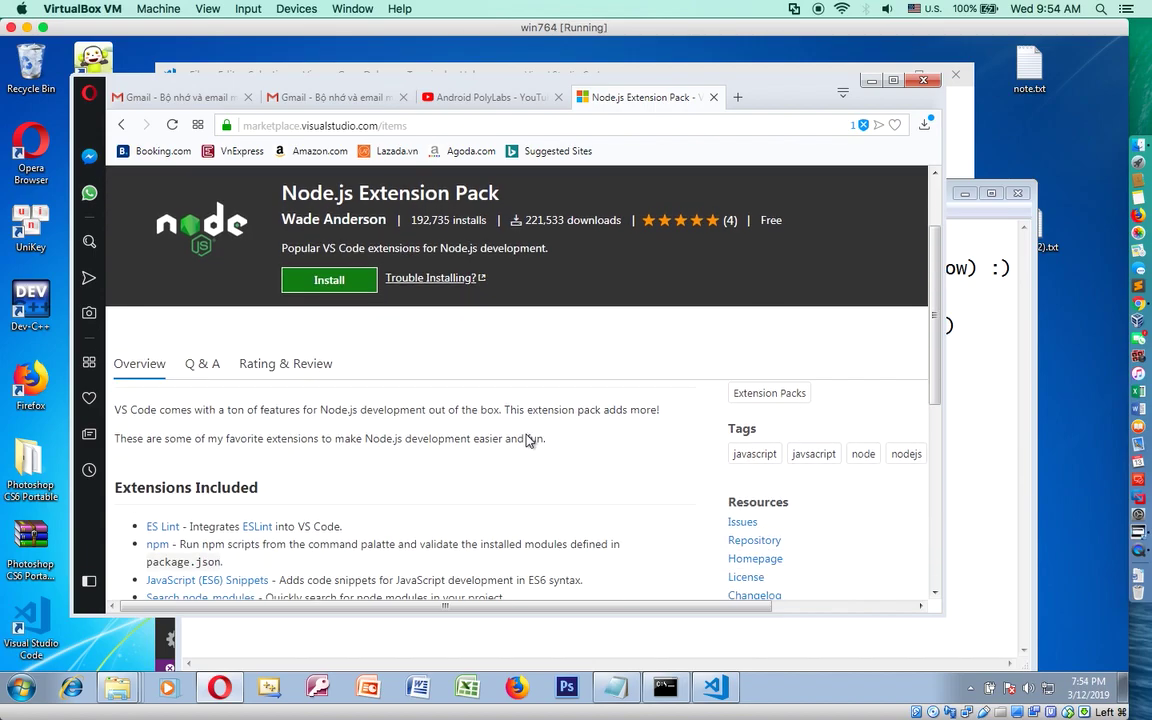